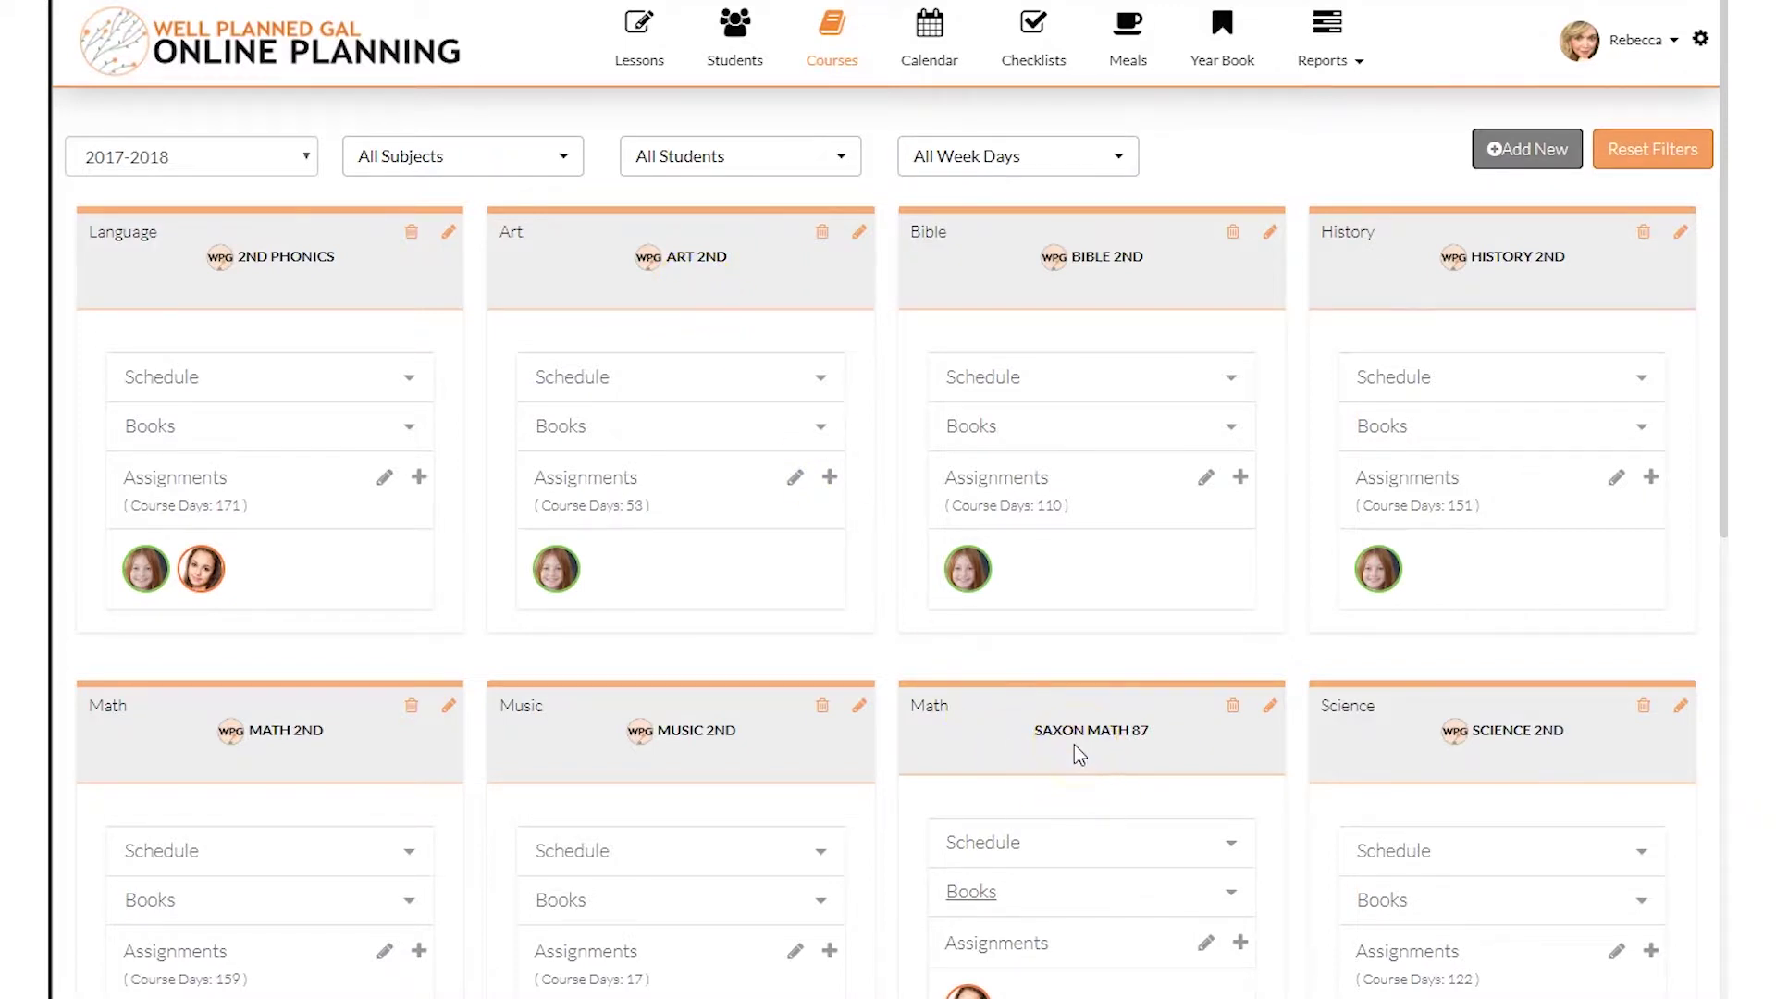
Review the weekly schedule and the book list of the Saxon Math 87 course
scroll(1073, 744, "down", 1)
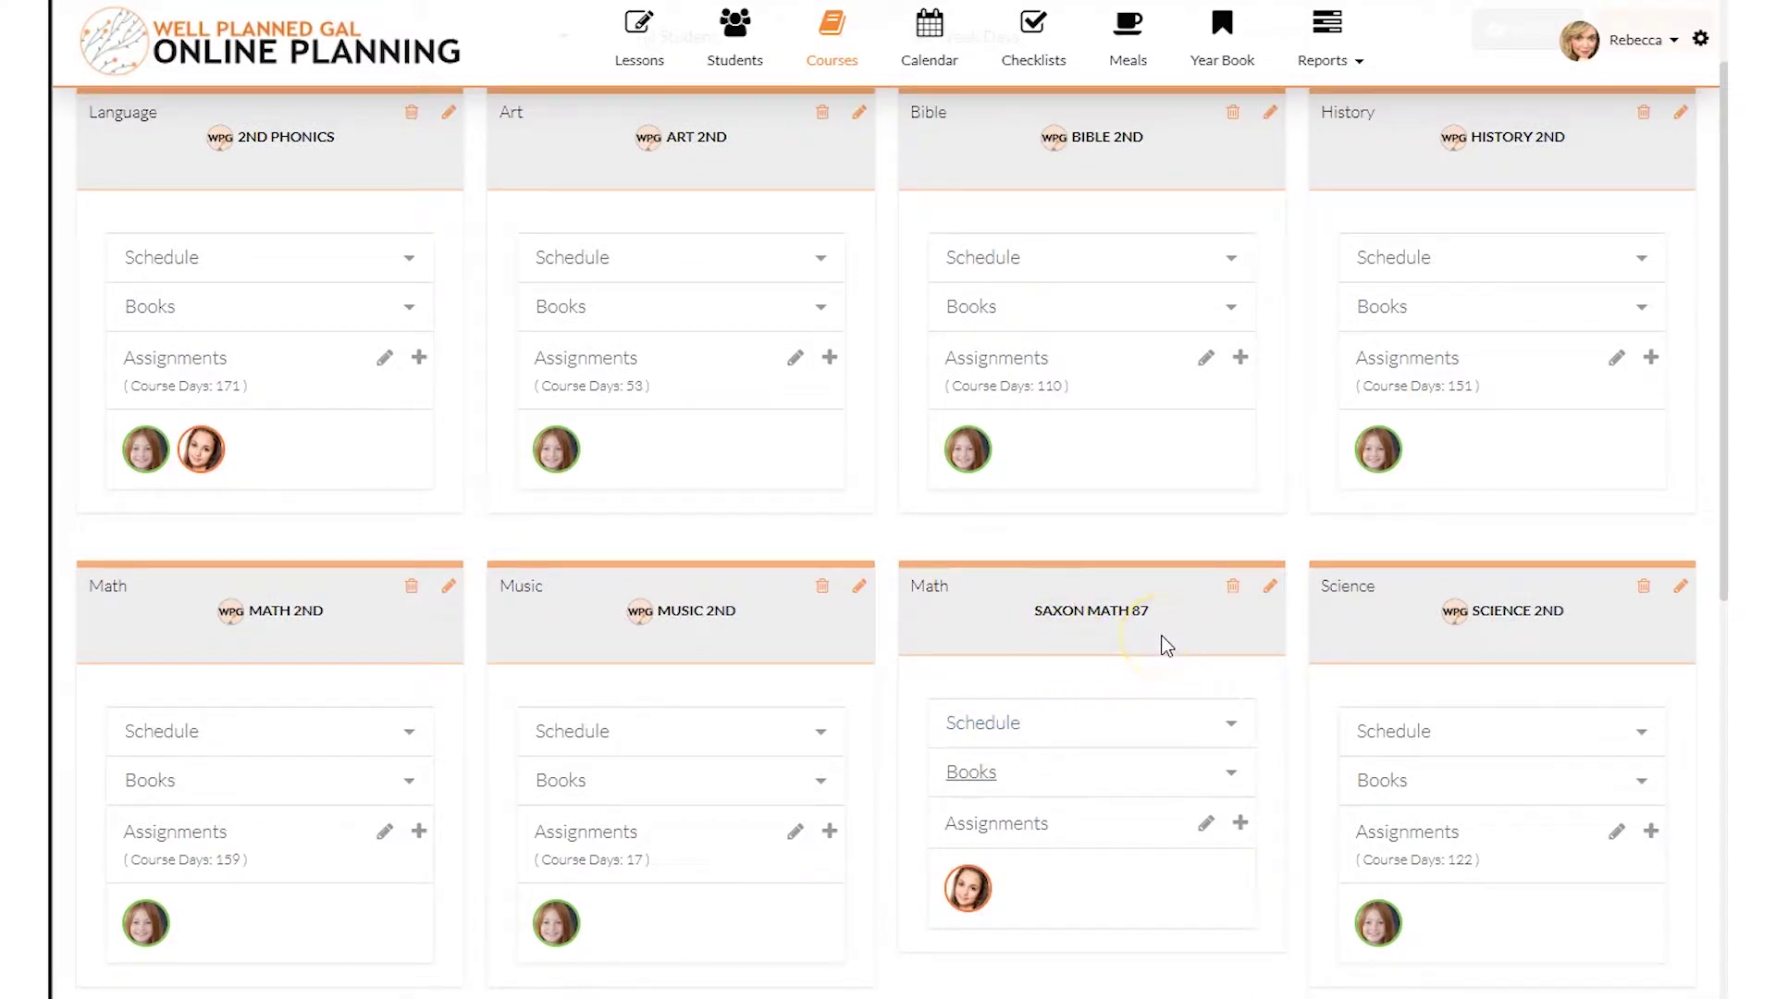
left_click(1002, 837)
left_click(613, 428)
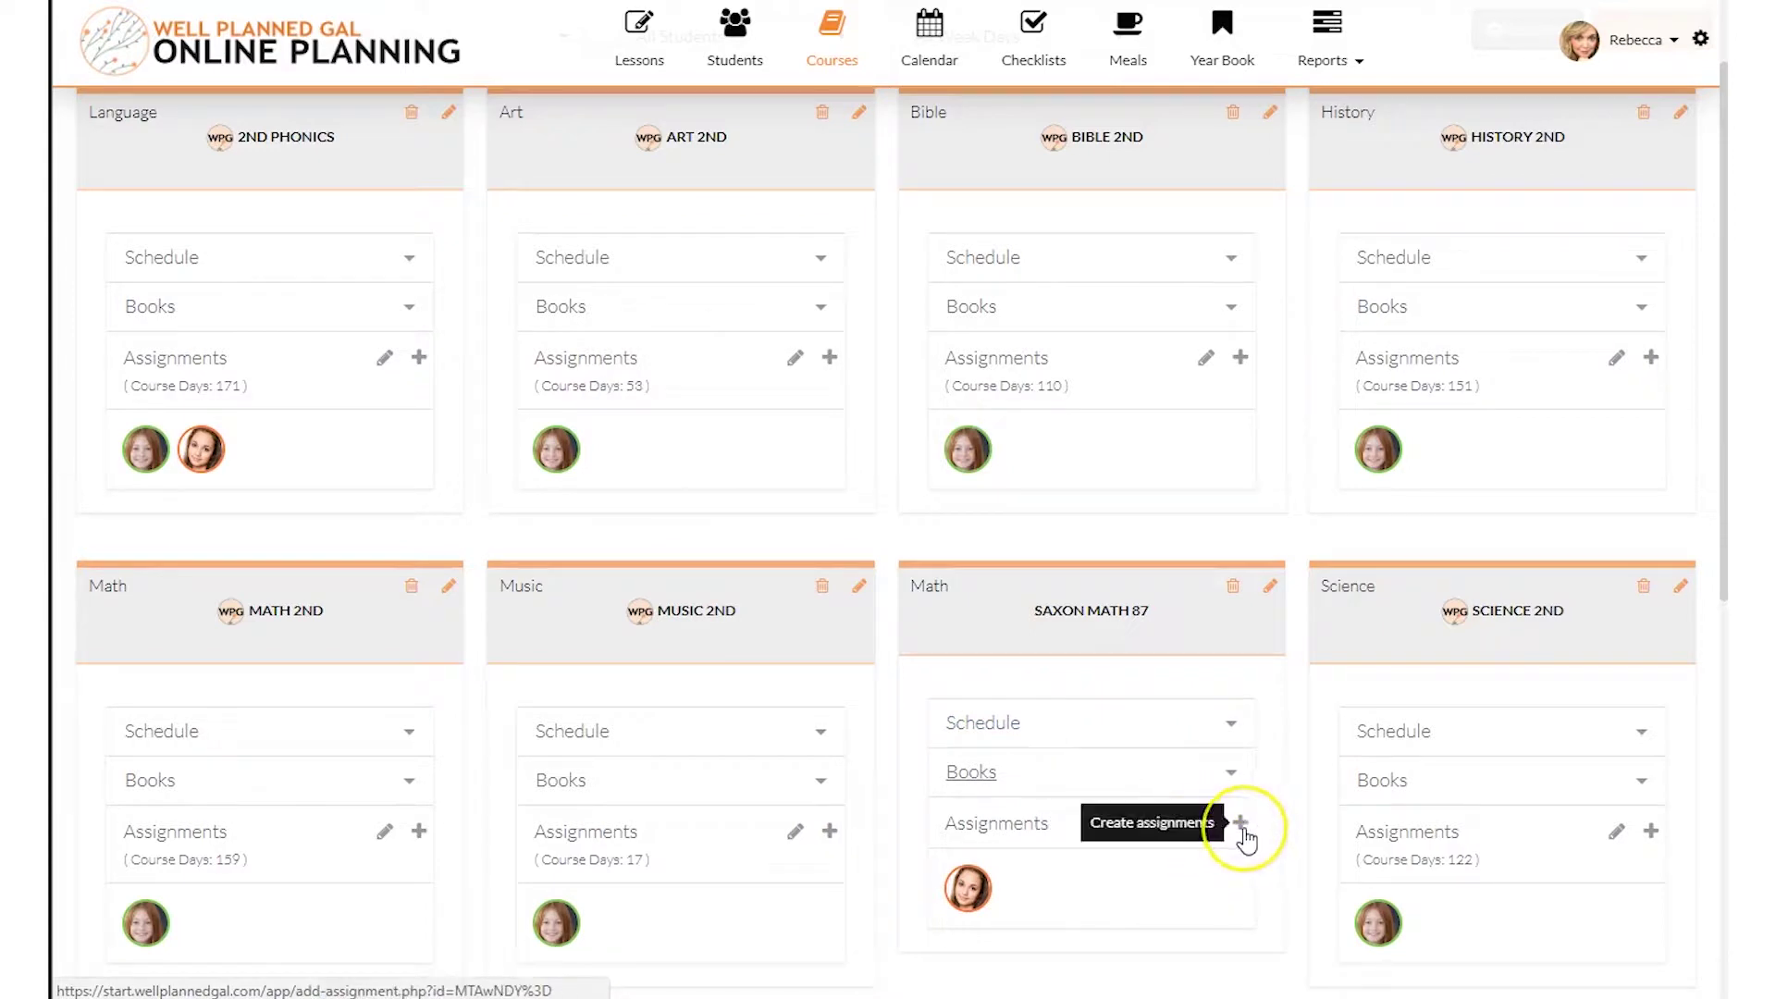
left_click(1232, 731)
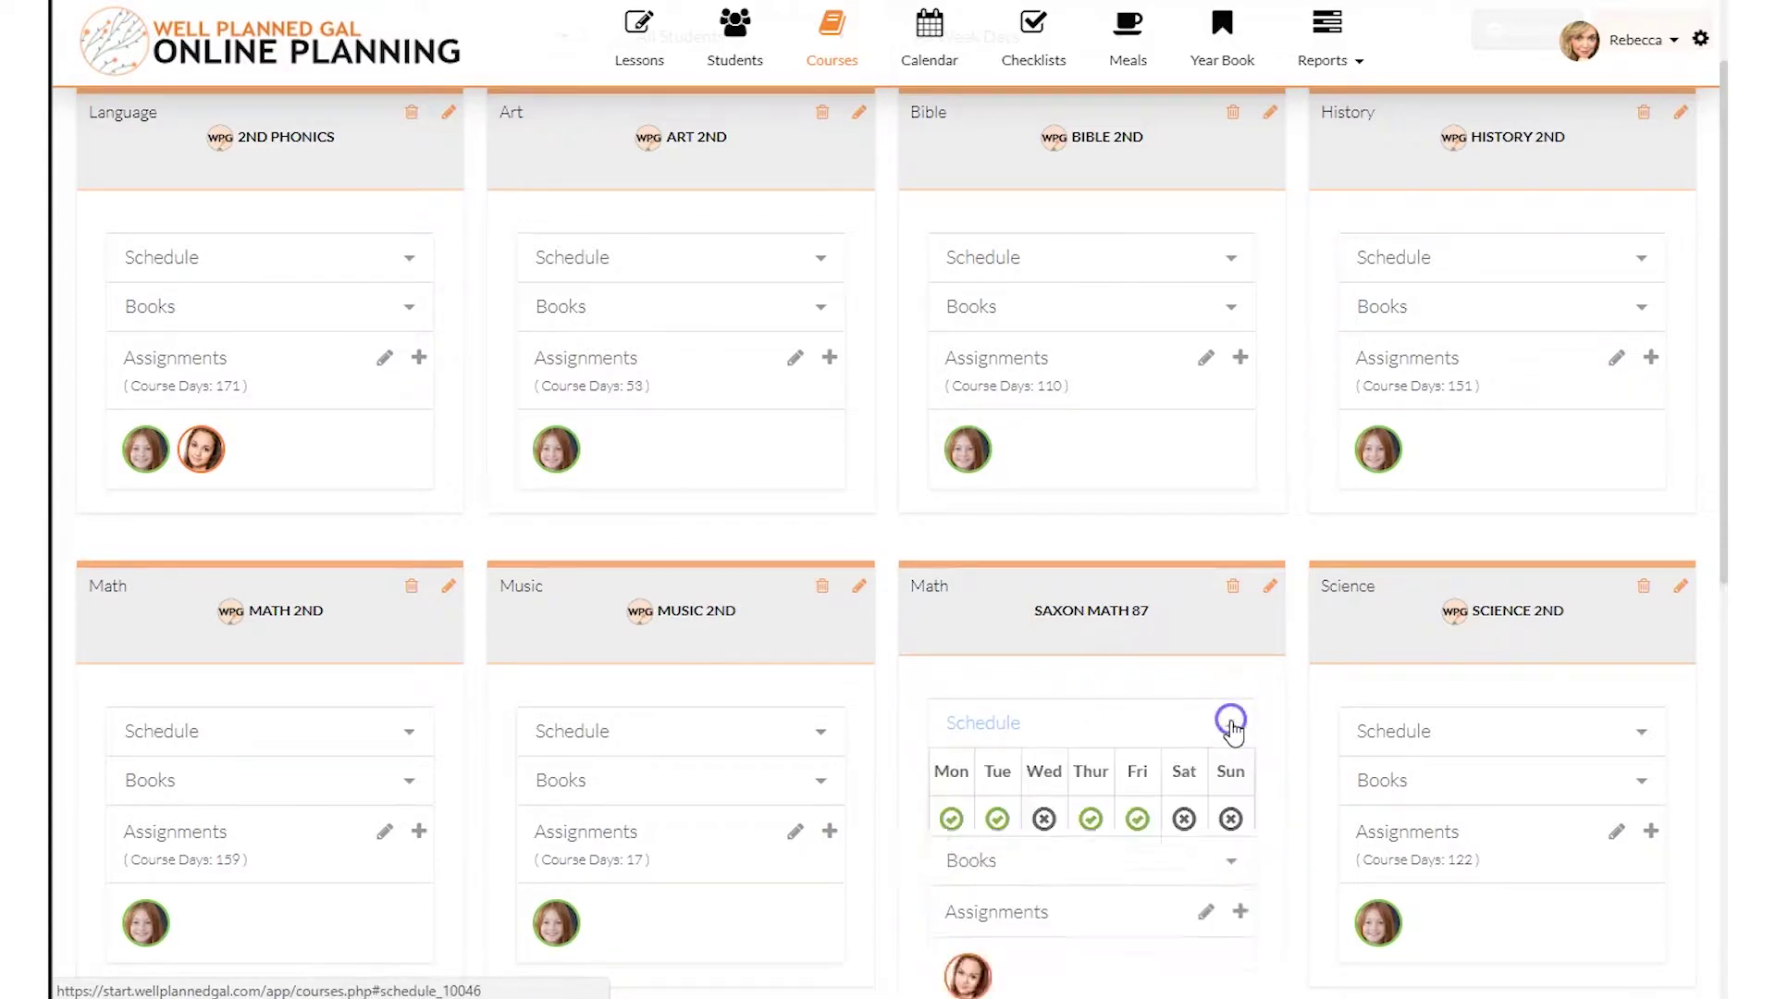
left_click(1233, 727)
left_click(1236, 777)
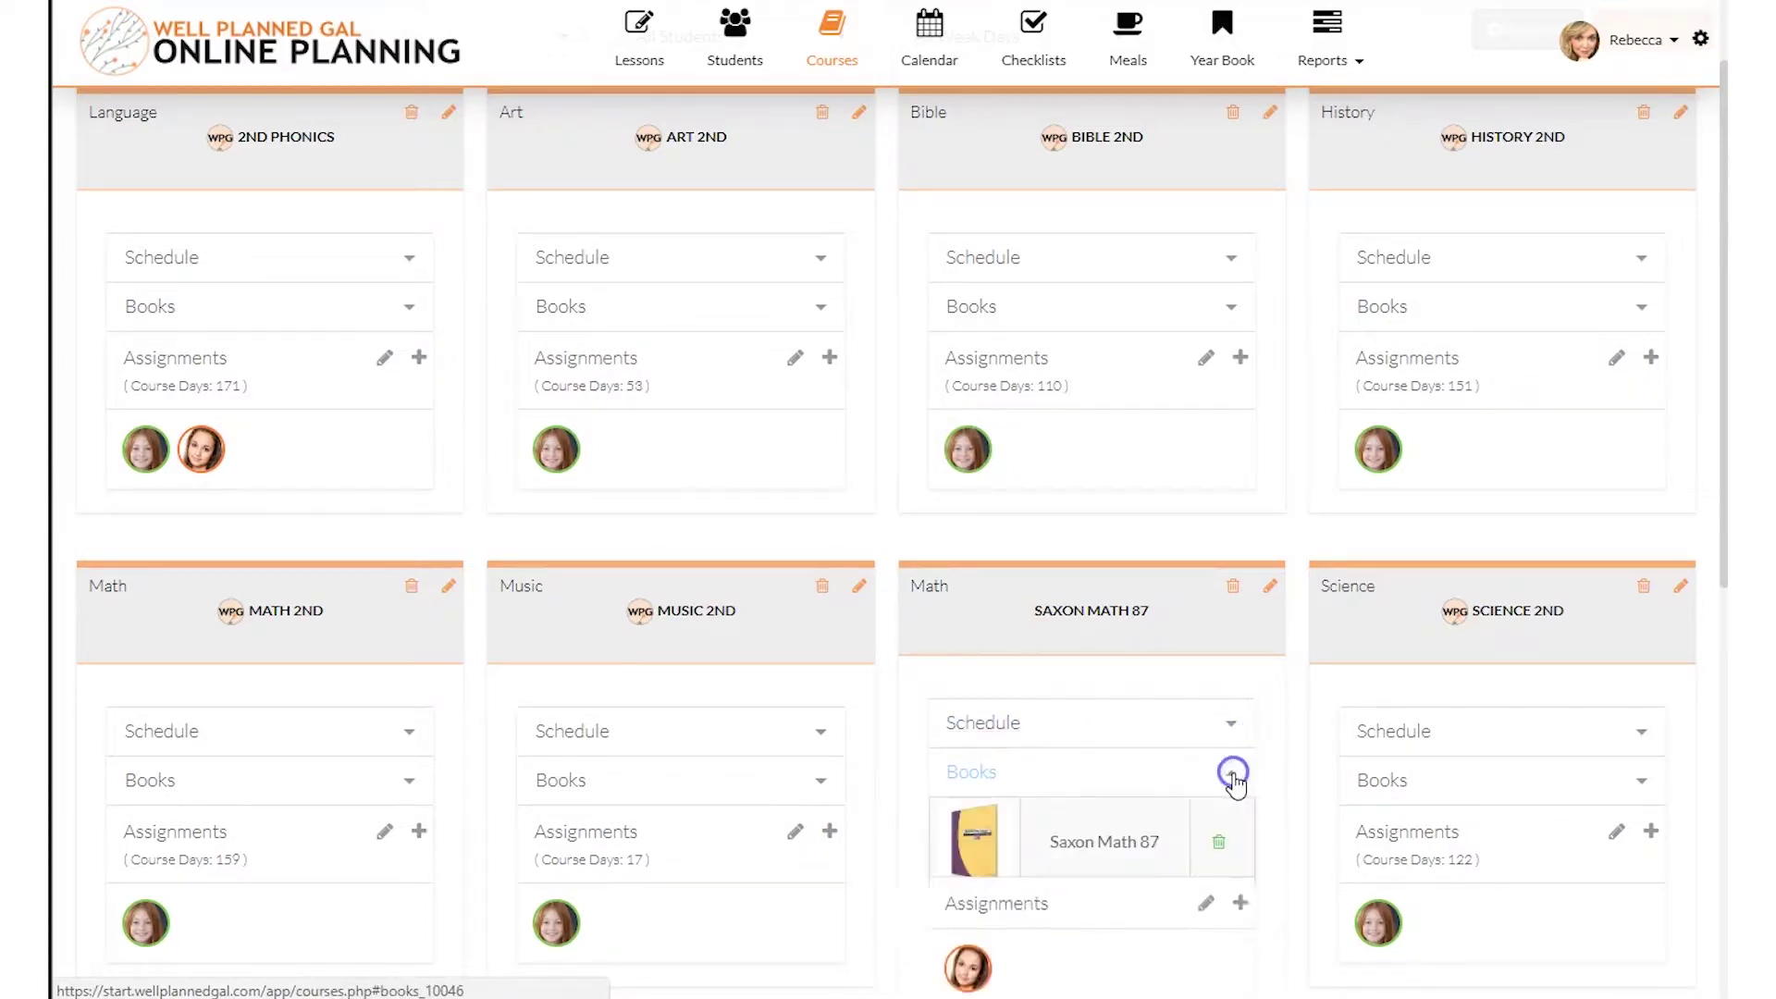
left_click(1236, 781)
Start creating assignments for the Saxon Math 87 course and set the course start date to 09/11/2017
left_click(1239, 826)
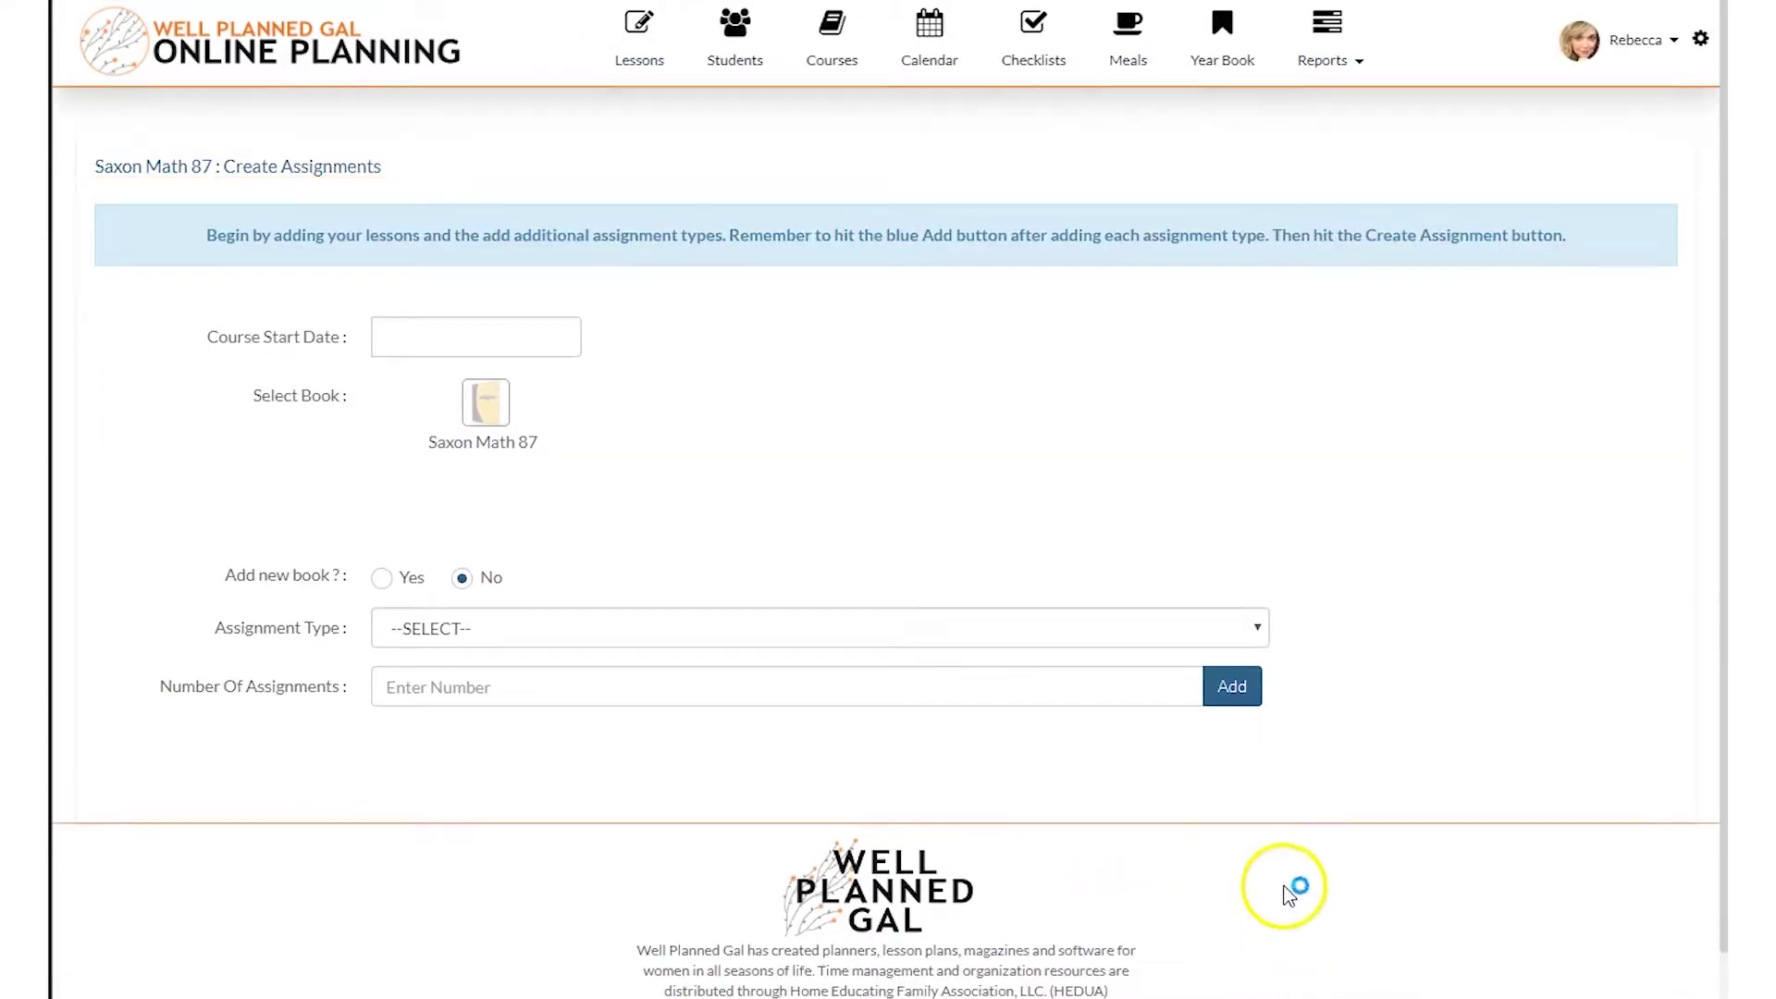
left_click(518, 330)
left_click(393, 382)
left_click(393, 382)
left_click(393, 382)
left_click(393, 382)
left_click(393, 382)
left_click(393, 382)
left_click(393, 382)
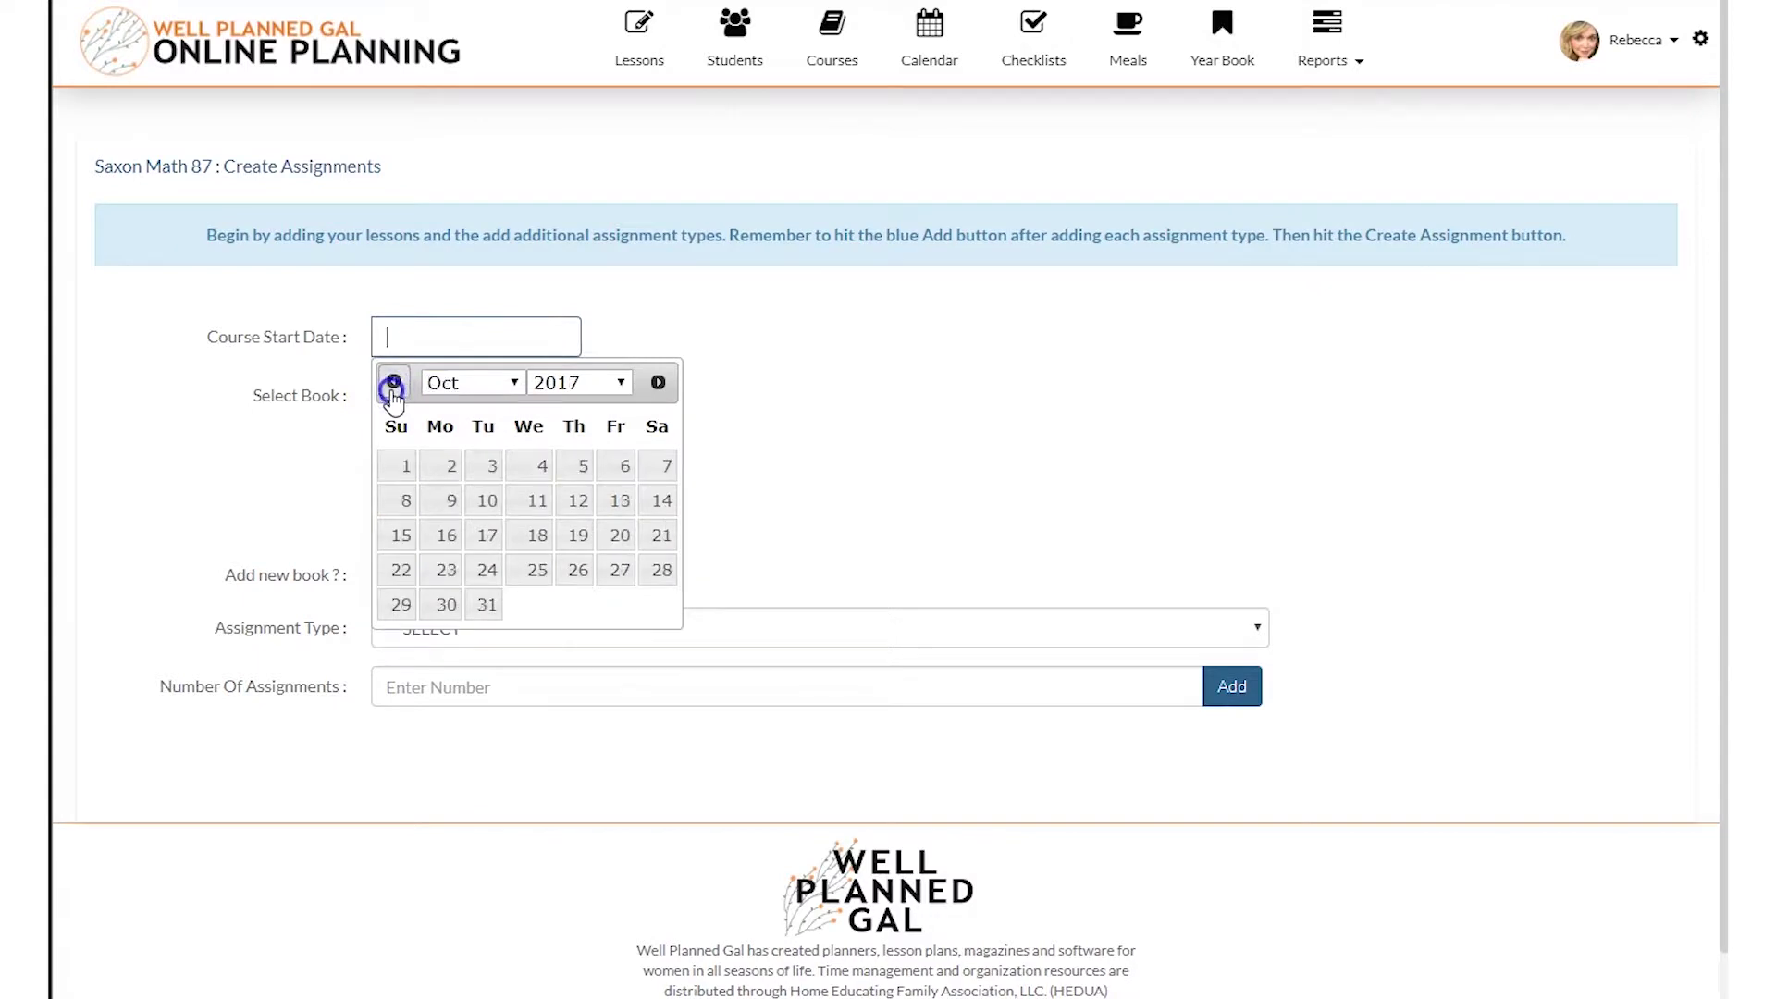
left_click(393, 381)
left_click(440, 540)
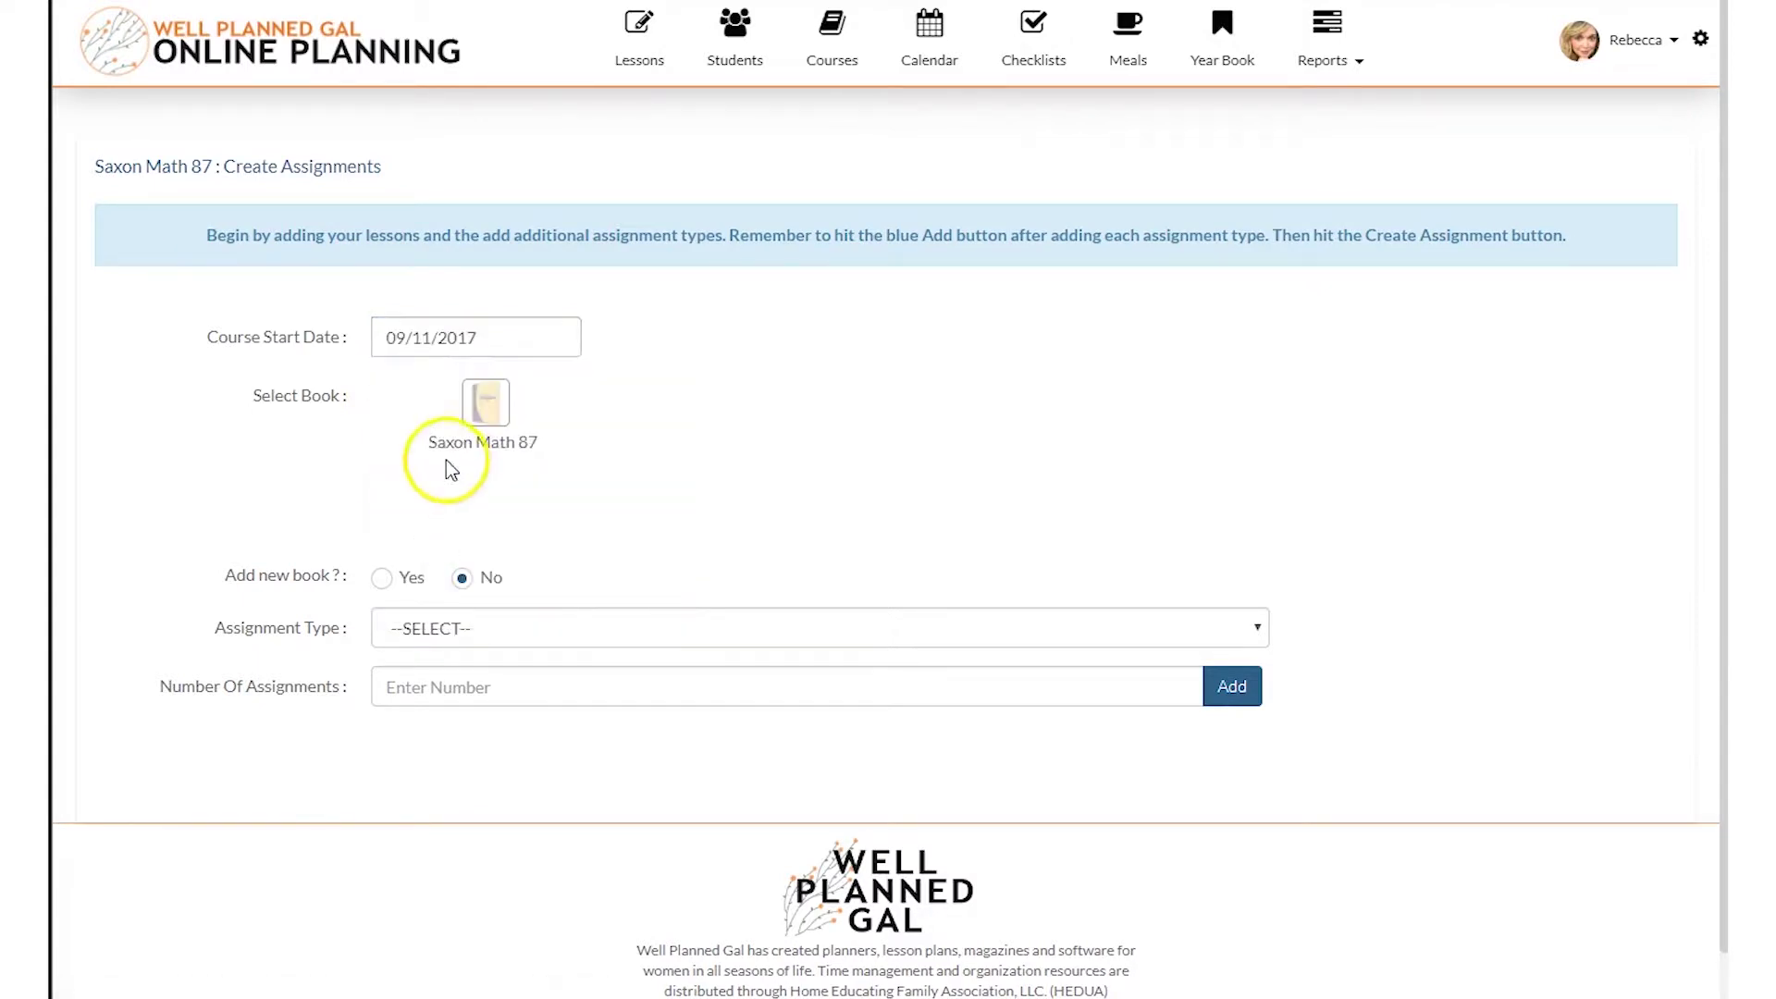
Add 30 assignments of type Lesson using the Saxon Math 87 book
left_click(488, 416)
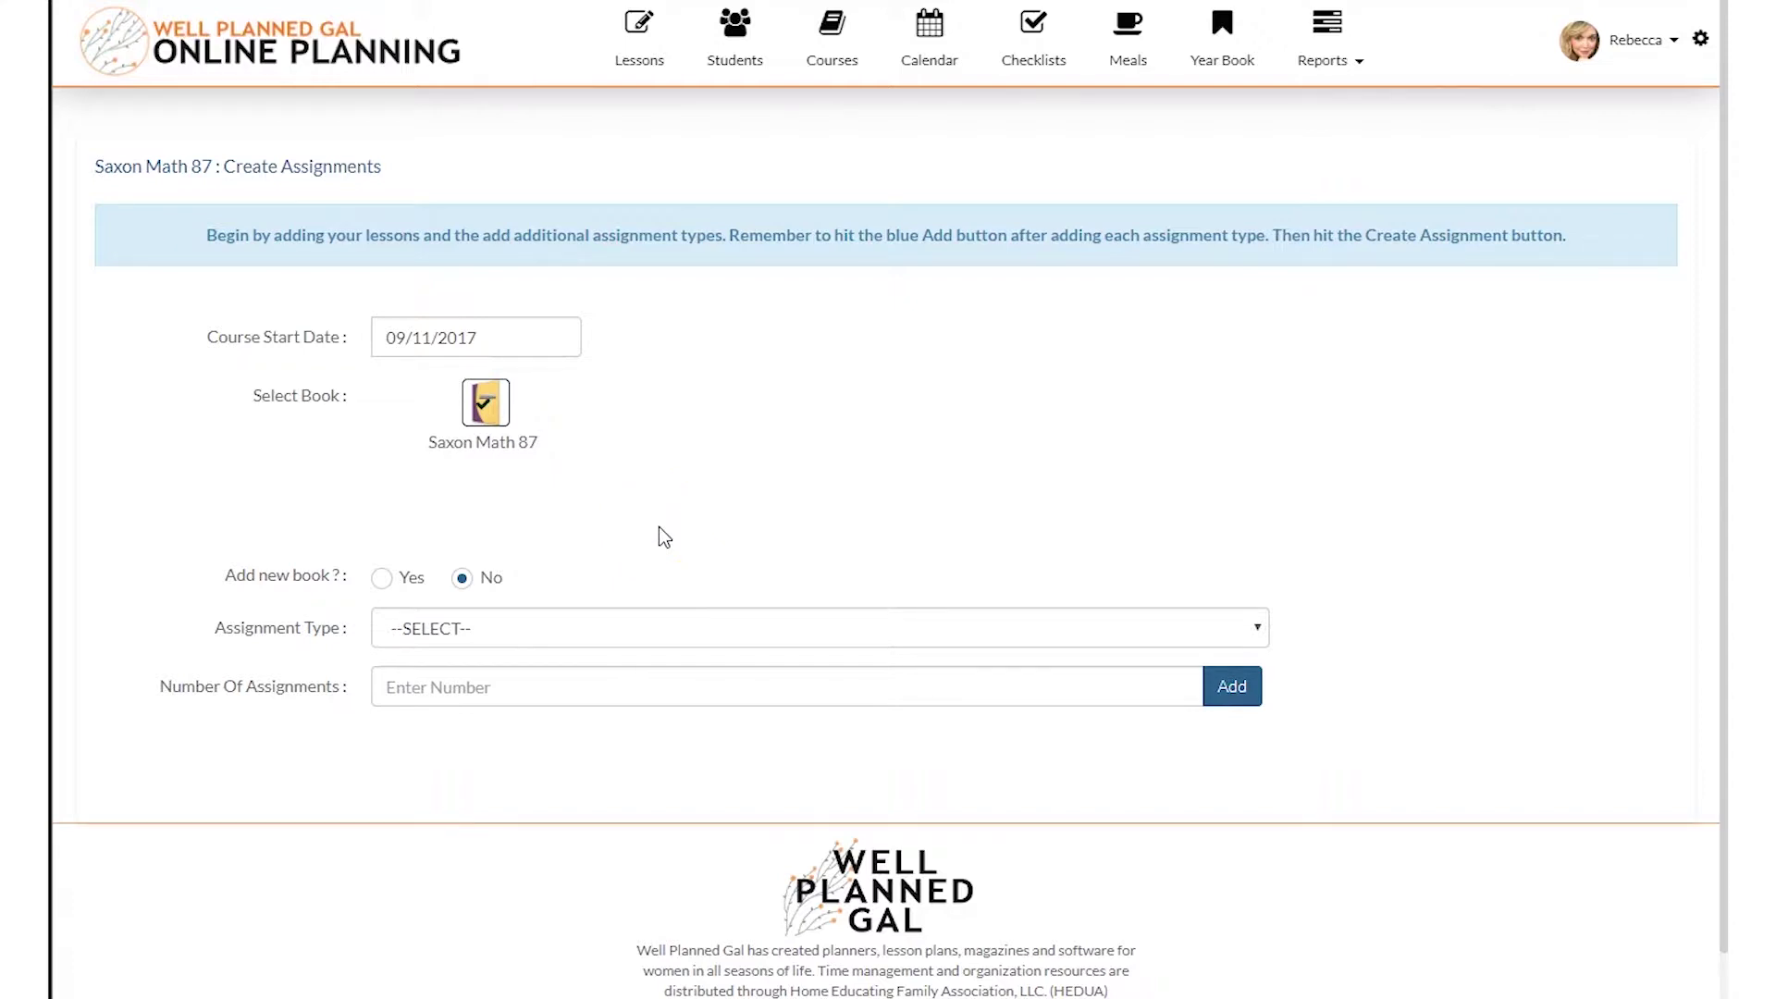
left_click(583, 619)
left_click(555, 681)
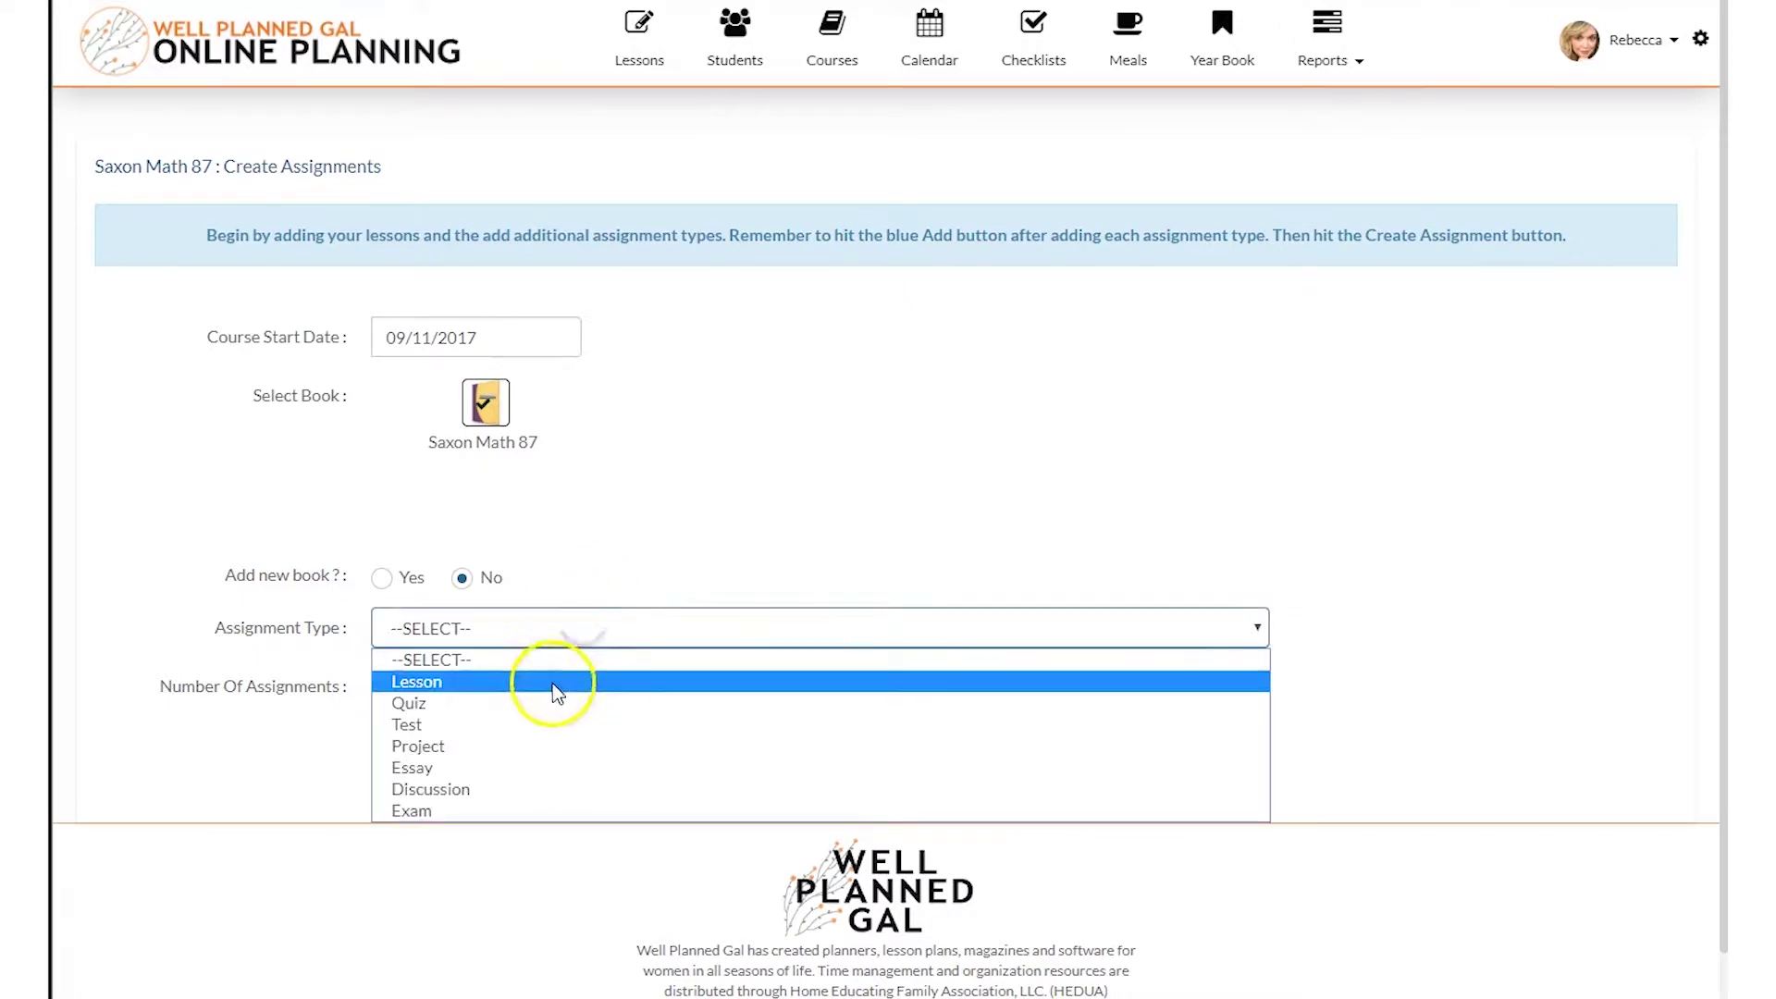
left_click(660, 518)
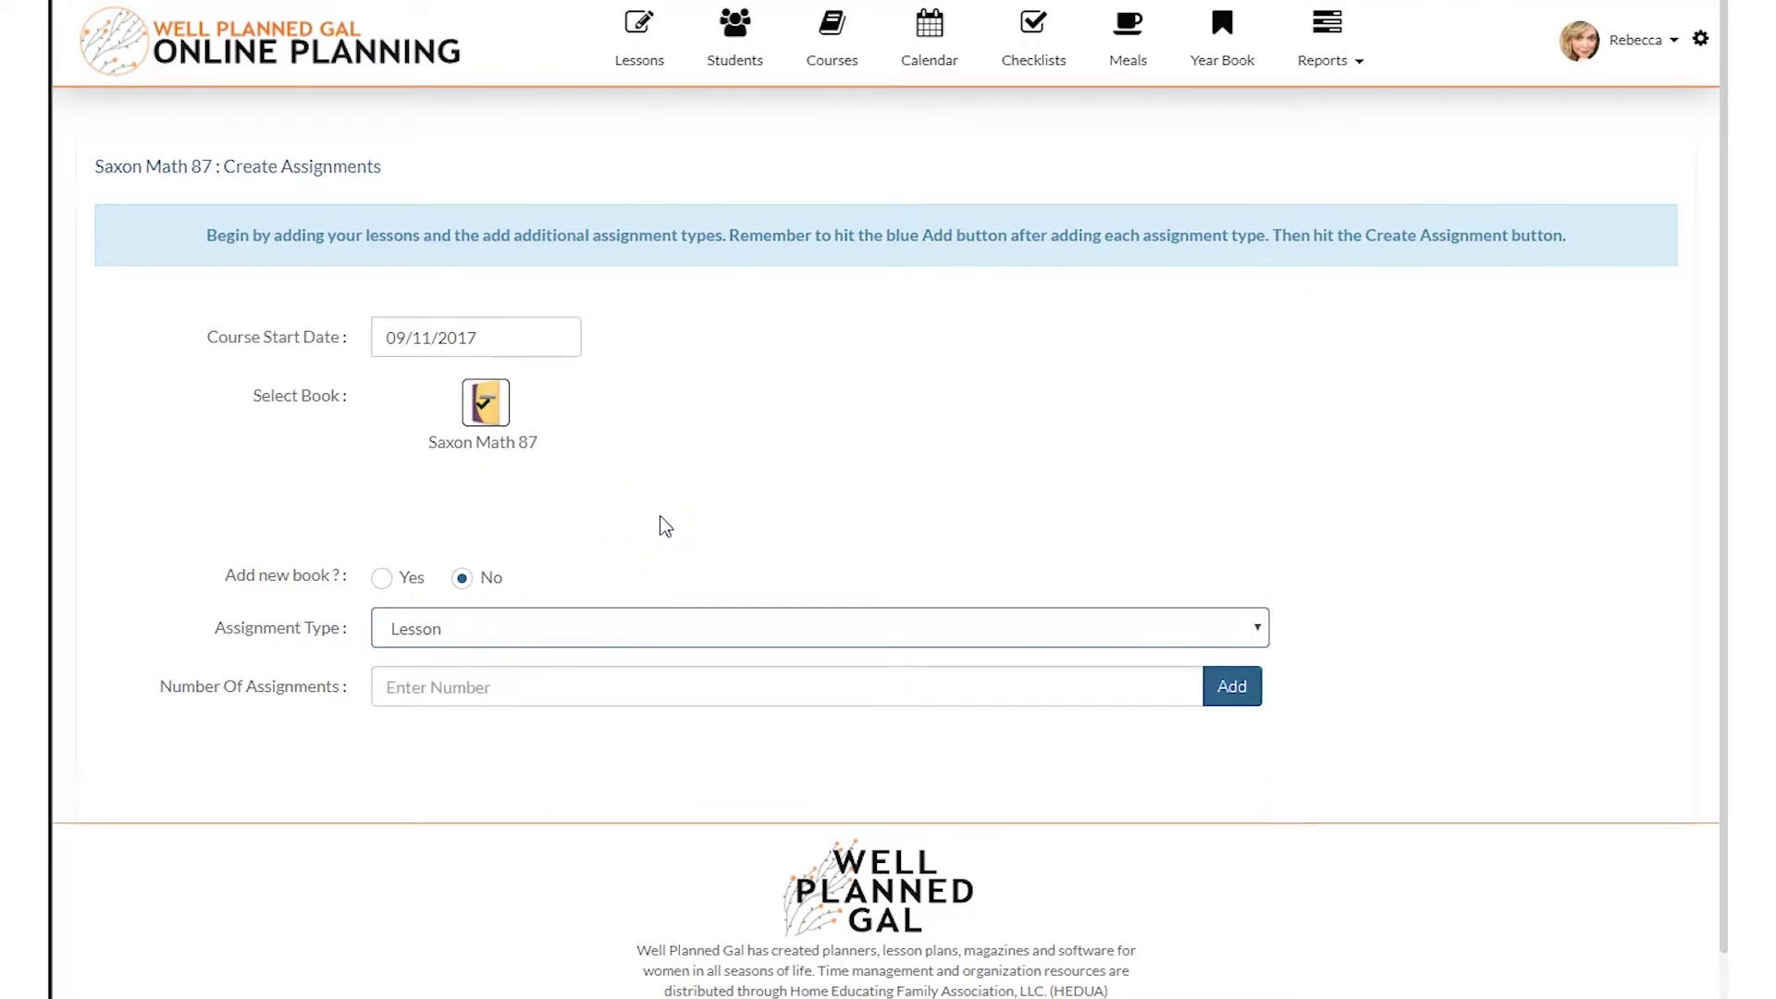
left_click(606, 640)
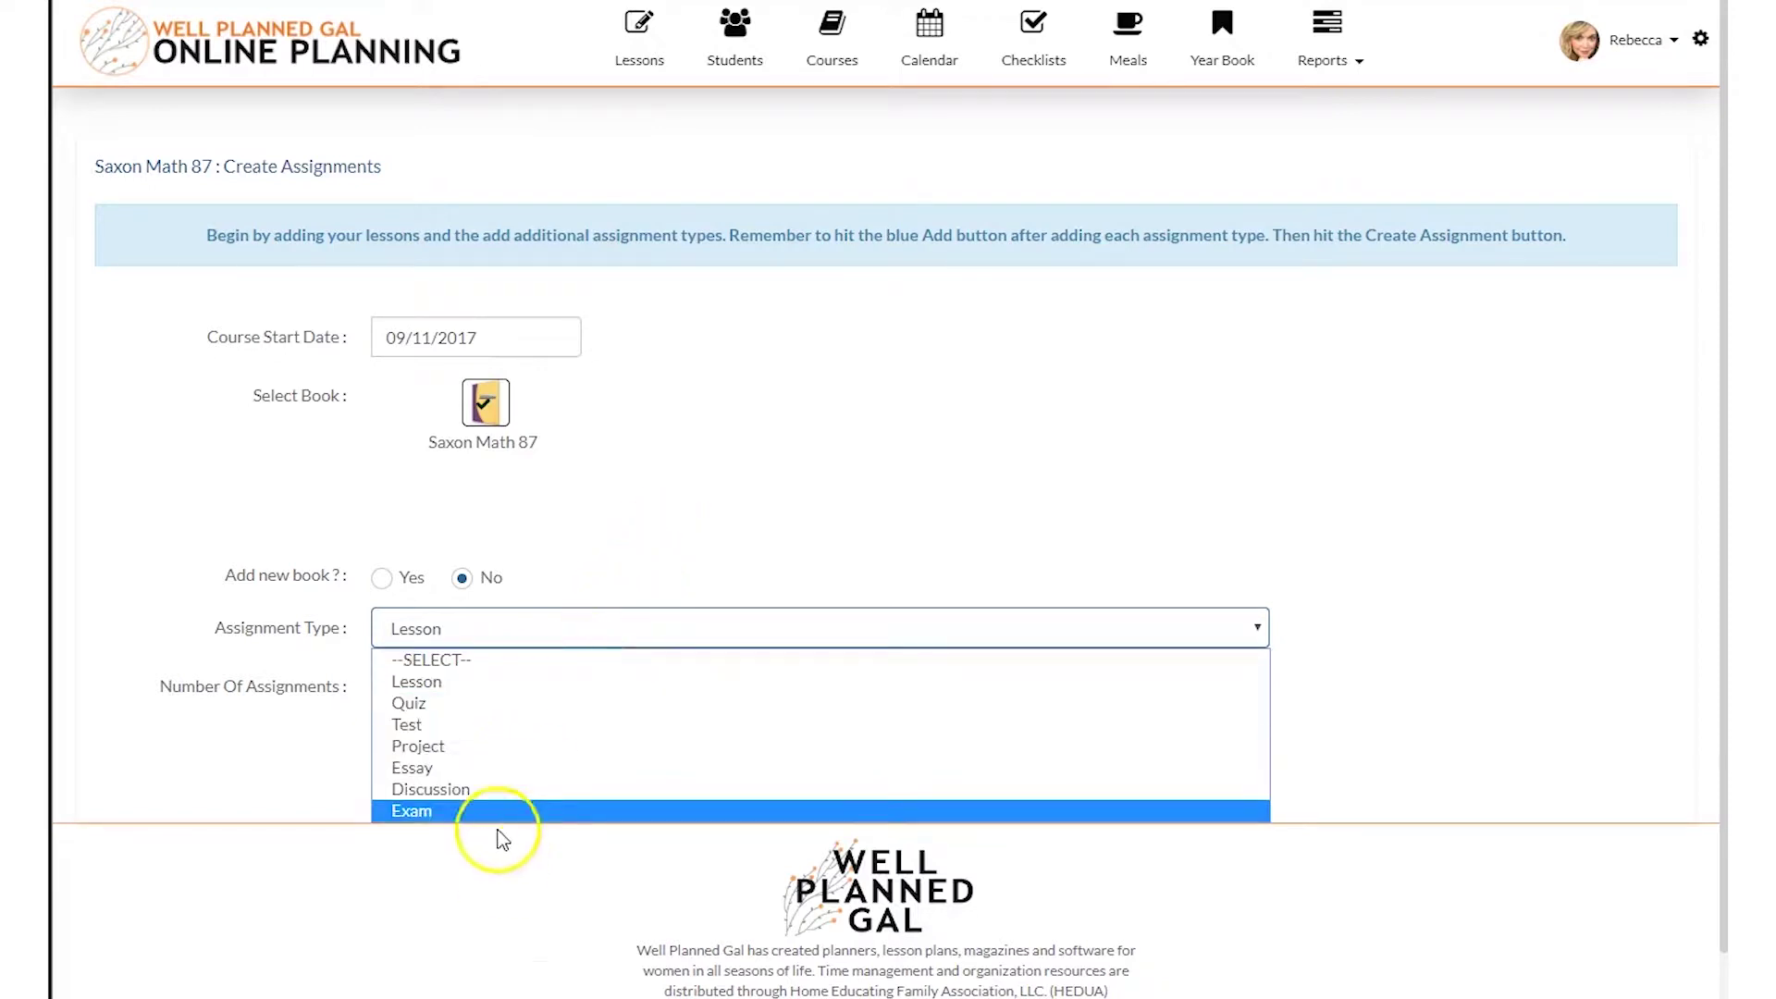
left_click(495, 692)
left_click(484, 687)
type("30")
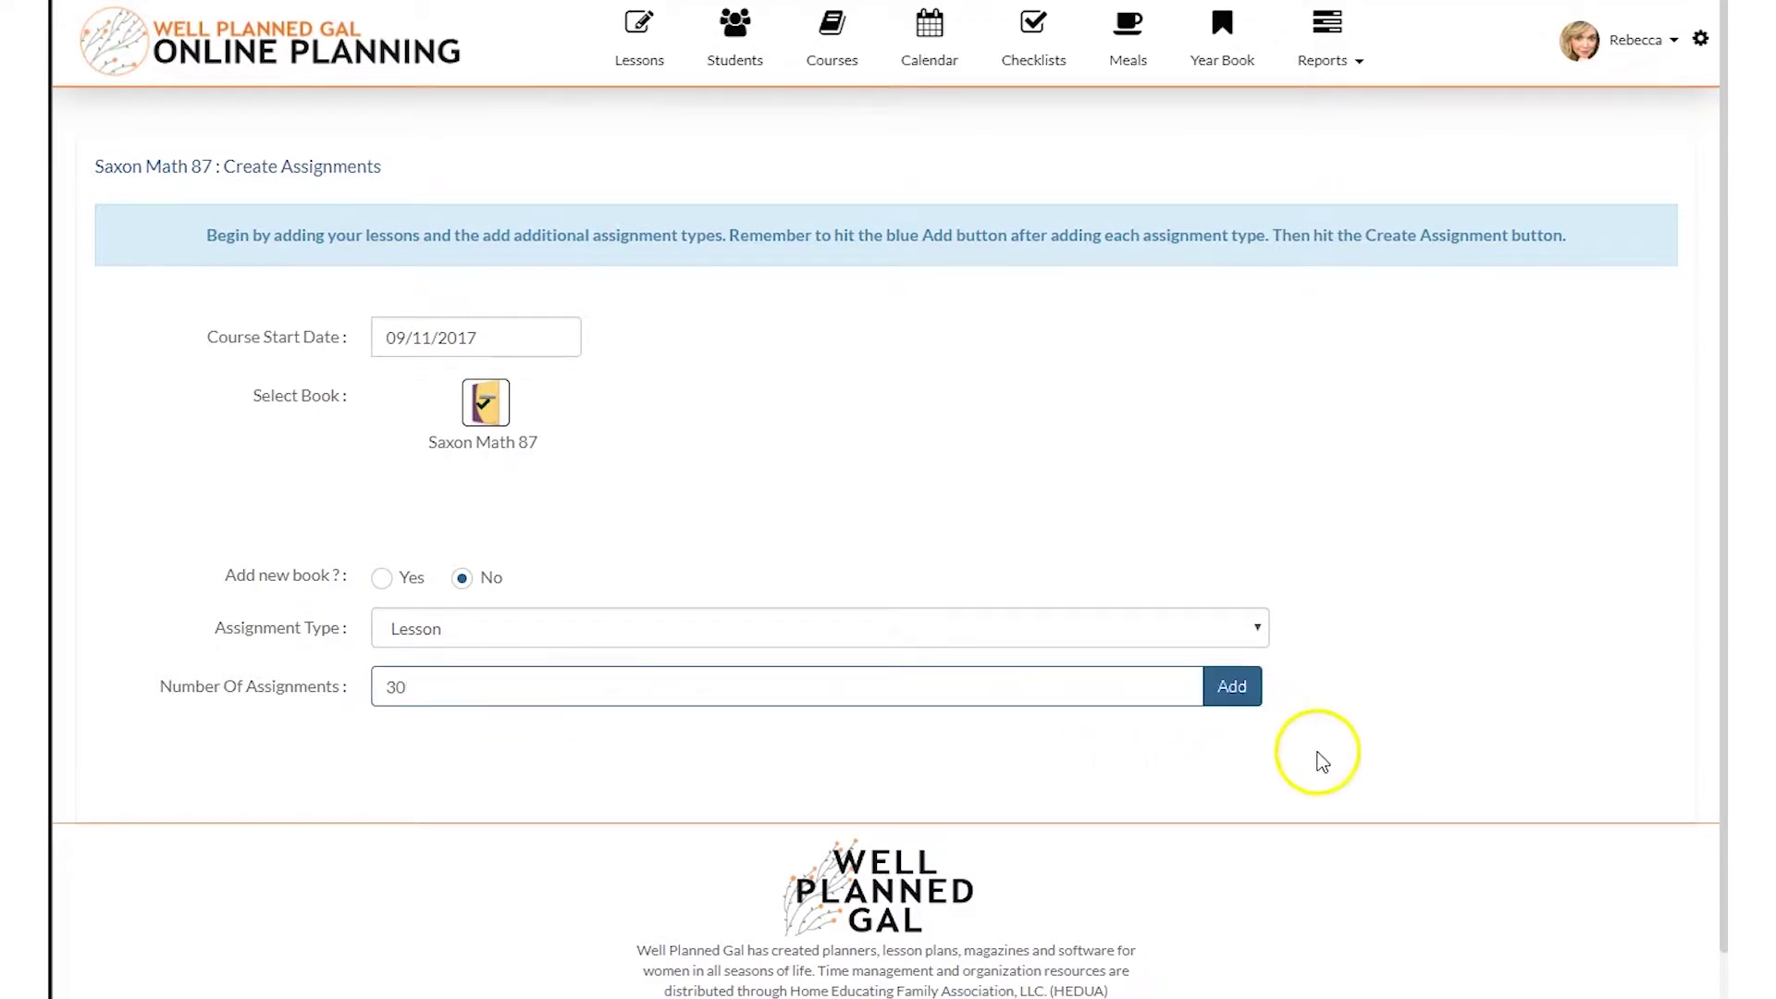
left_click(1255, 709)
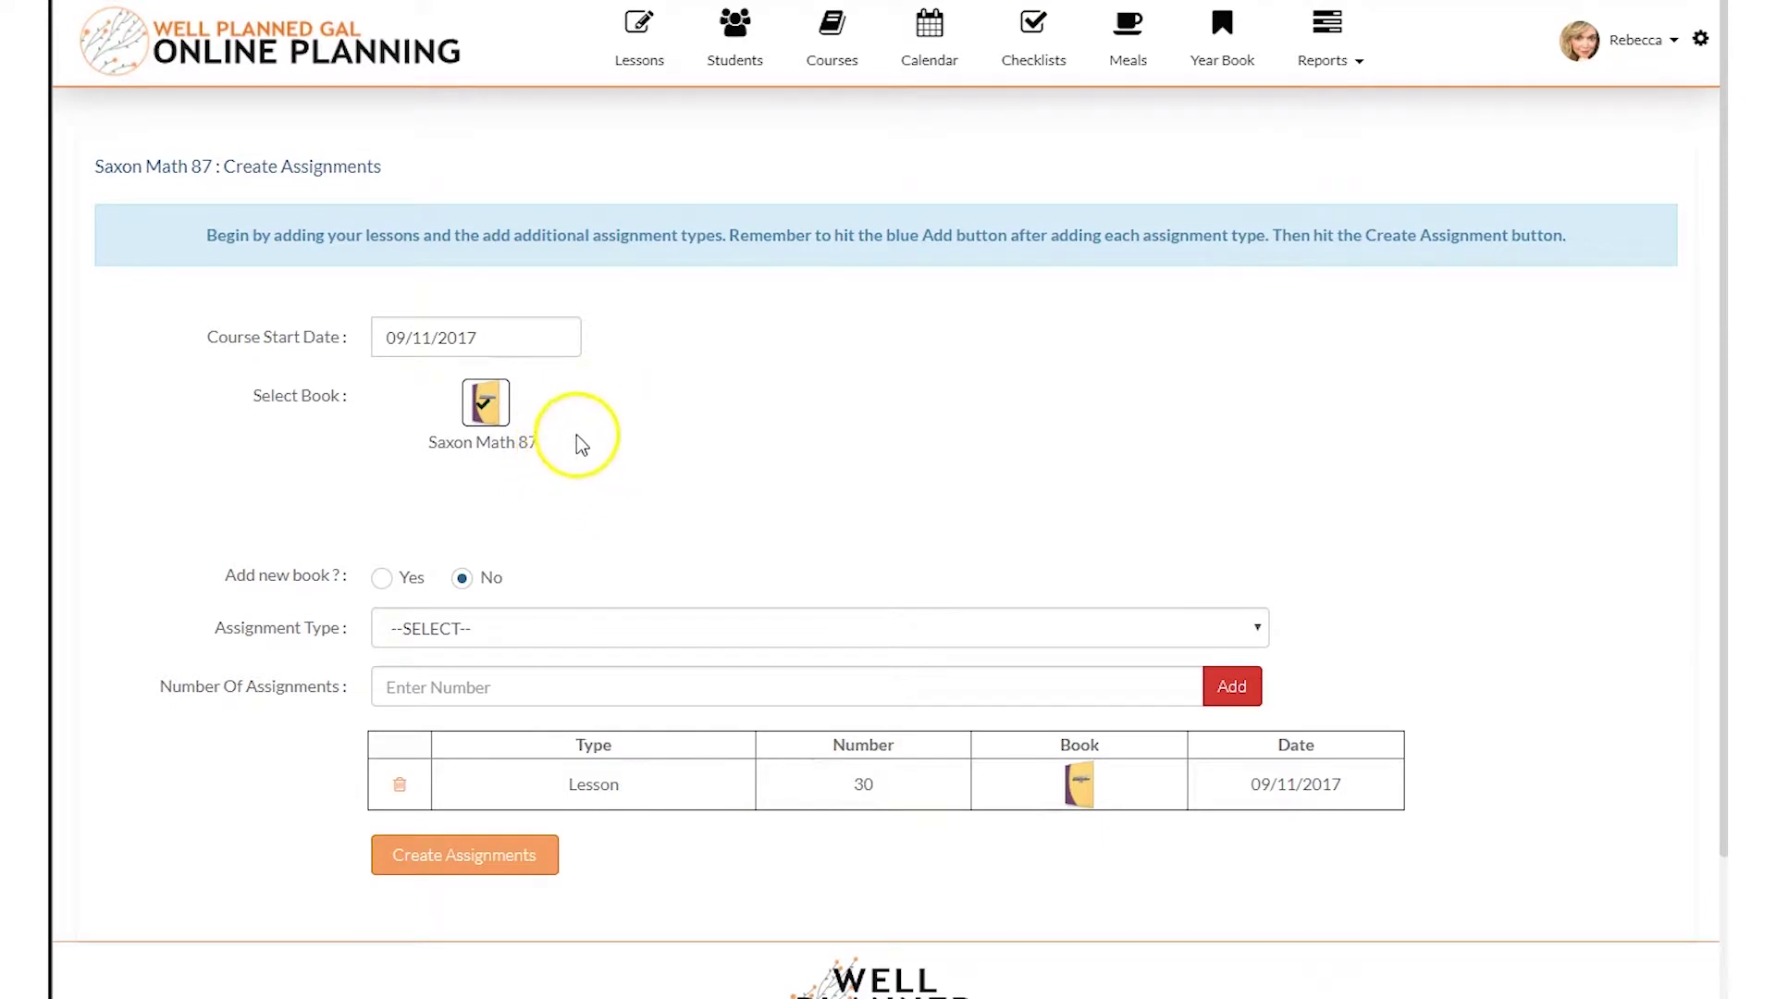
Choose to add a new book, search for "math 87" and select Math 87, Third Edition, Tests & Worksheets
left_click(382, 581)
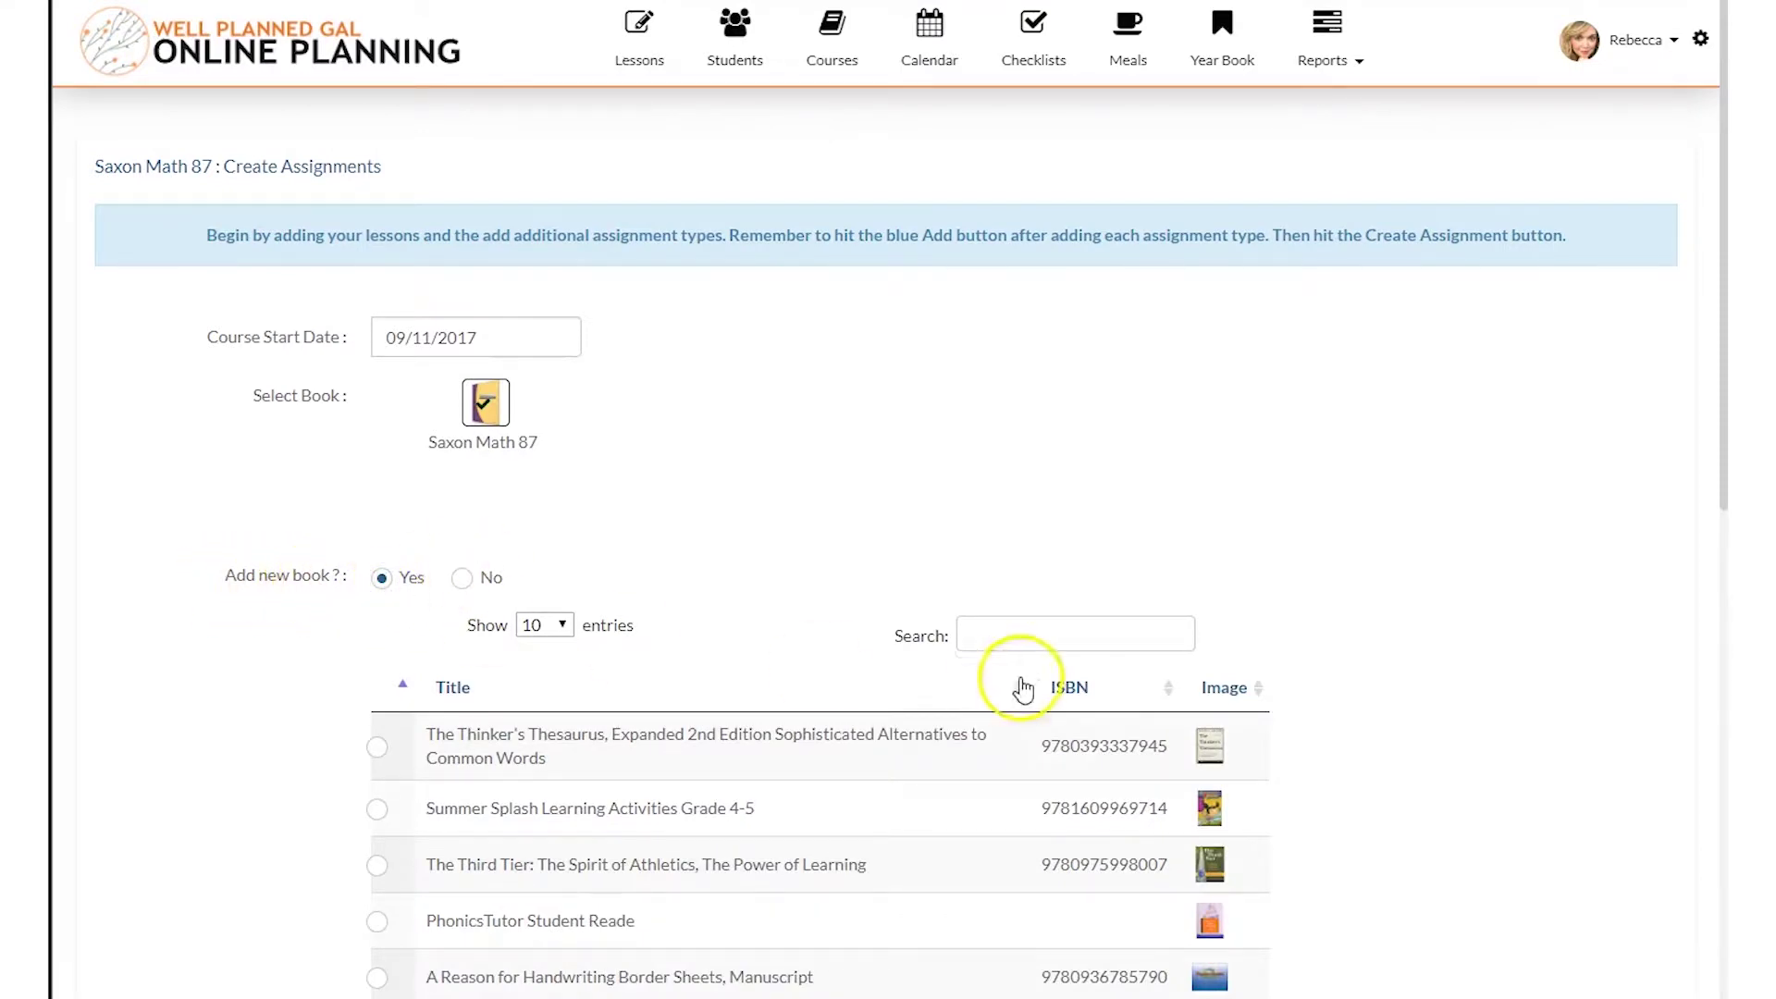
left_click(1016, 637)
type("math 87")
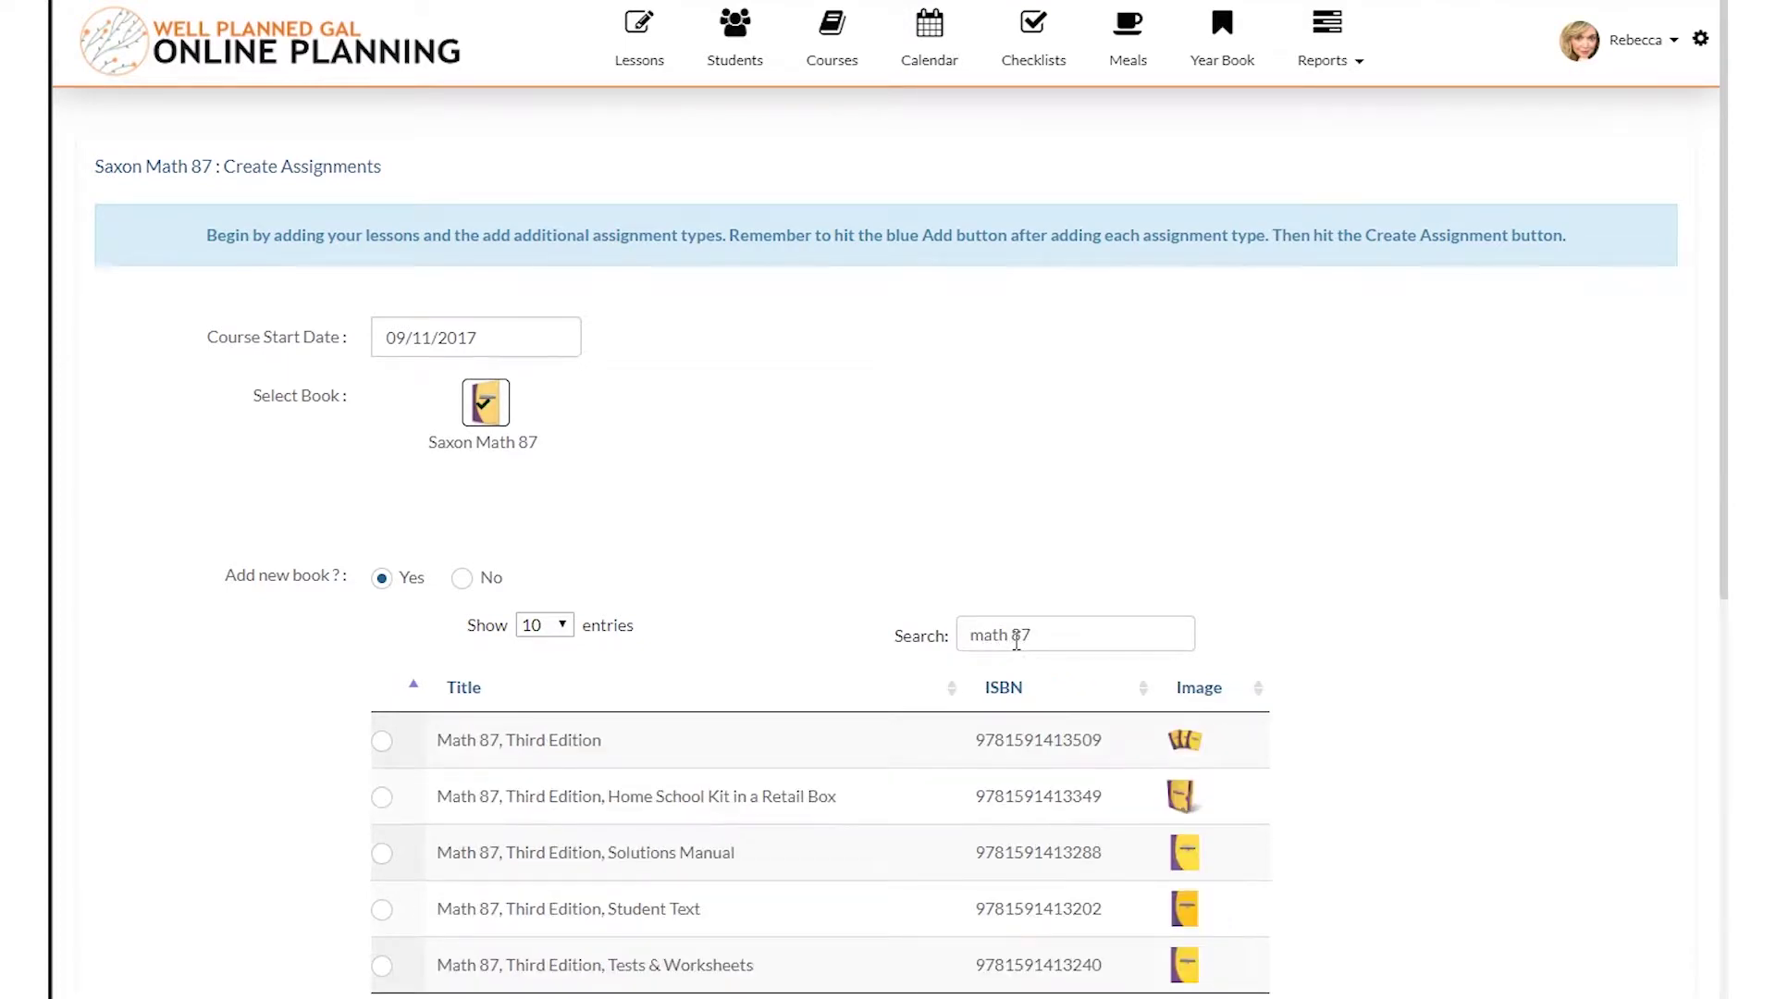
scroll(1015, 638, "down", 1)
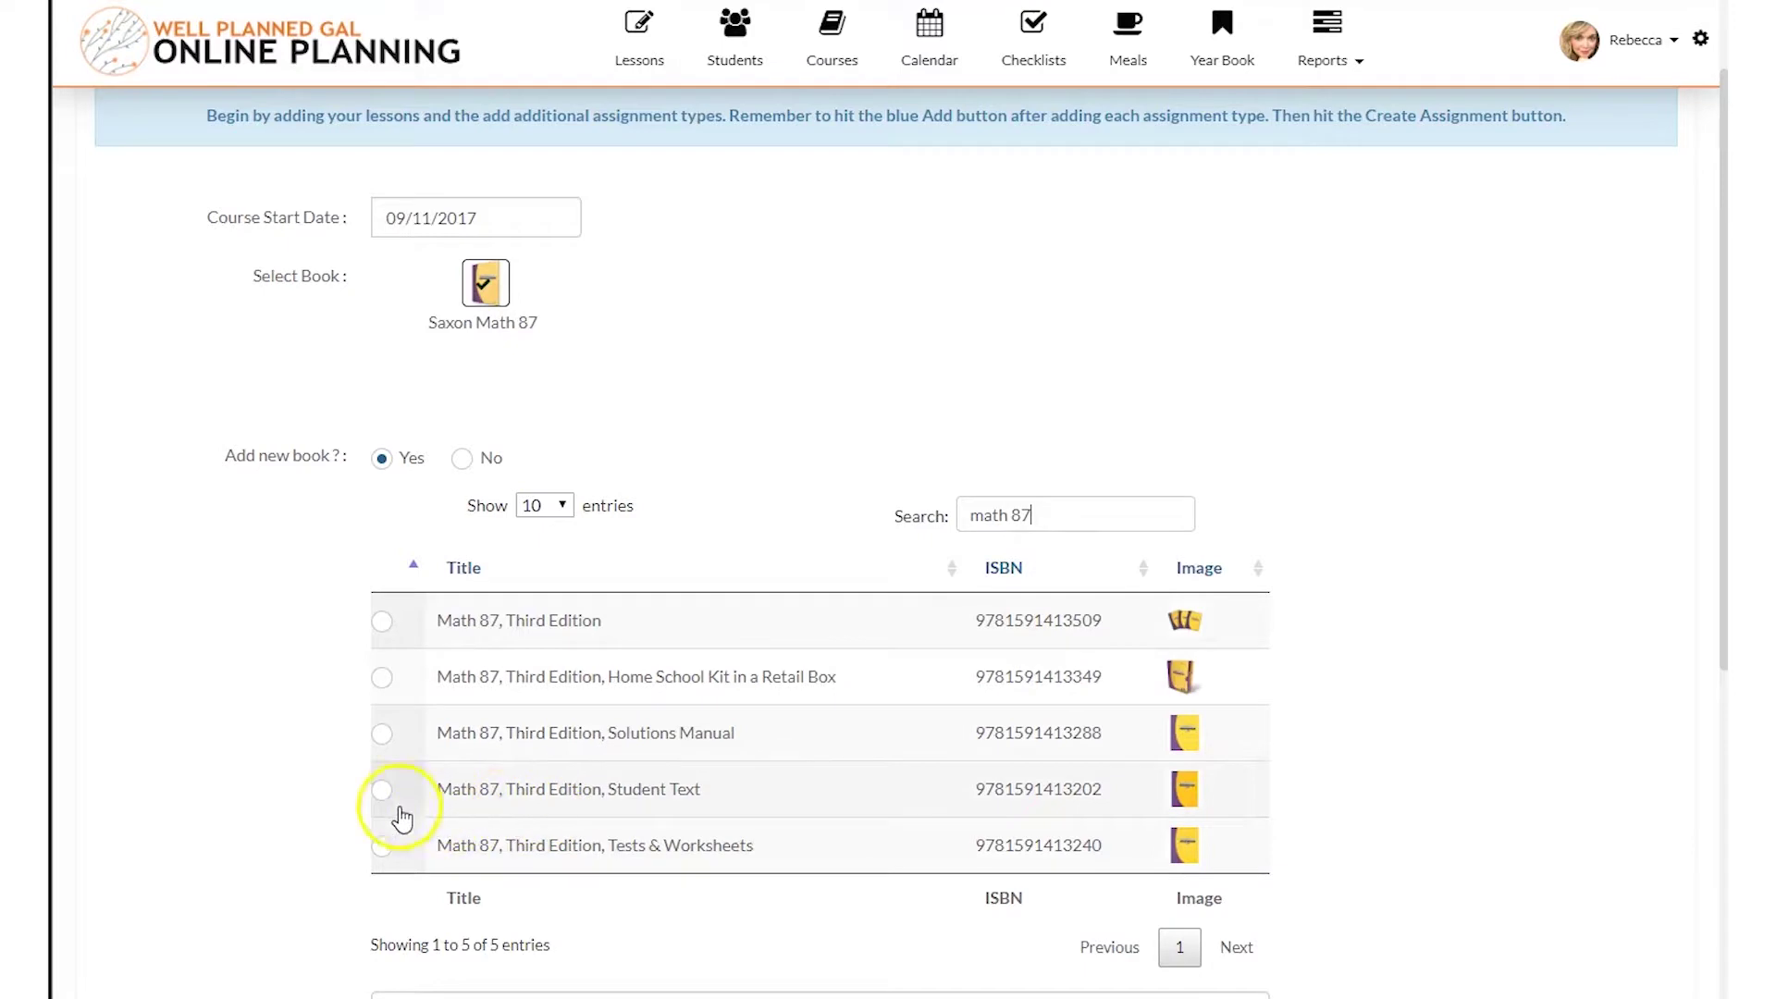
left_click(382, 849)
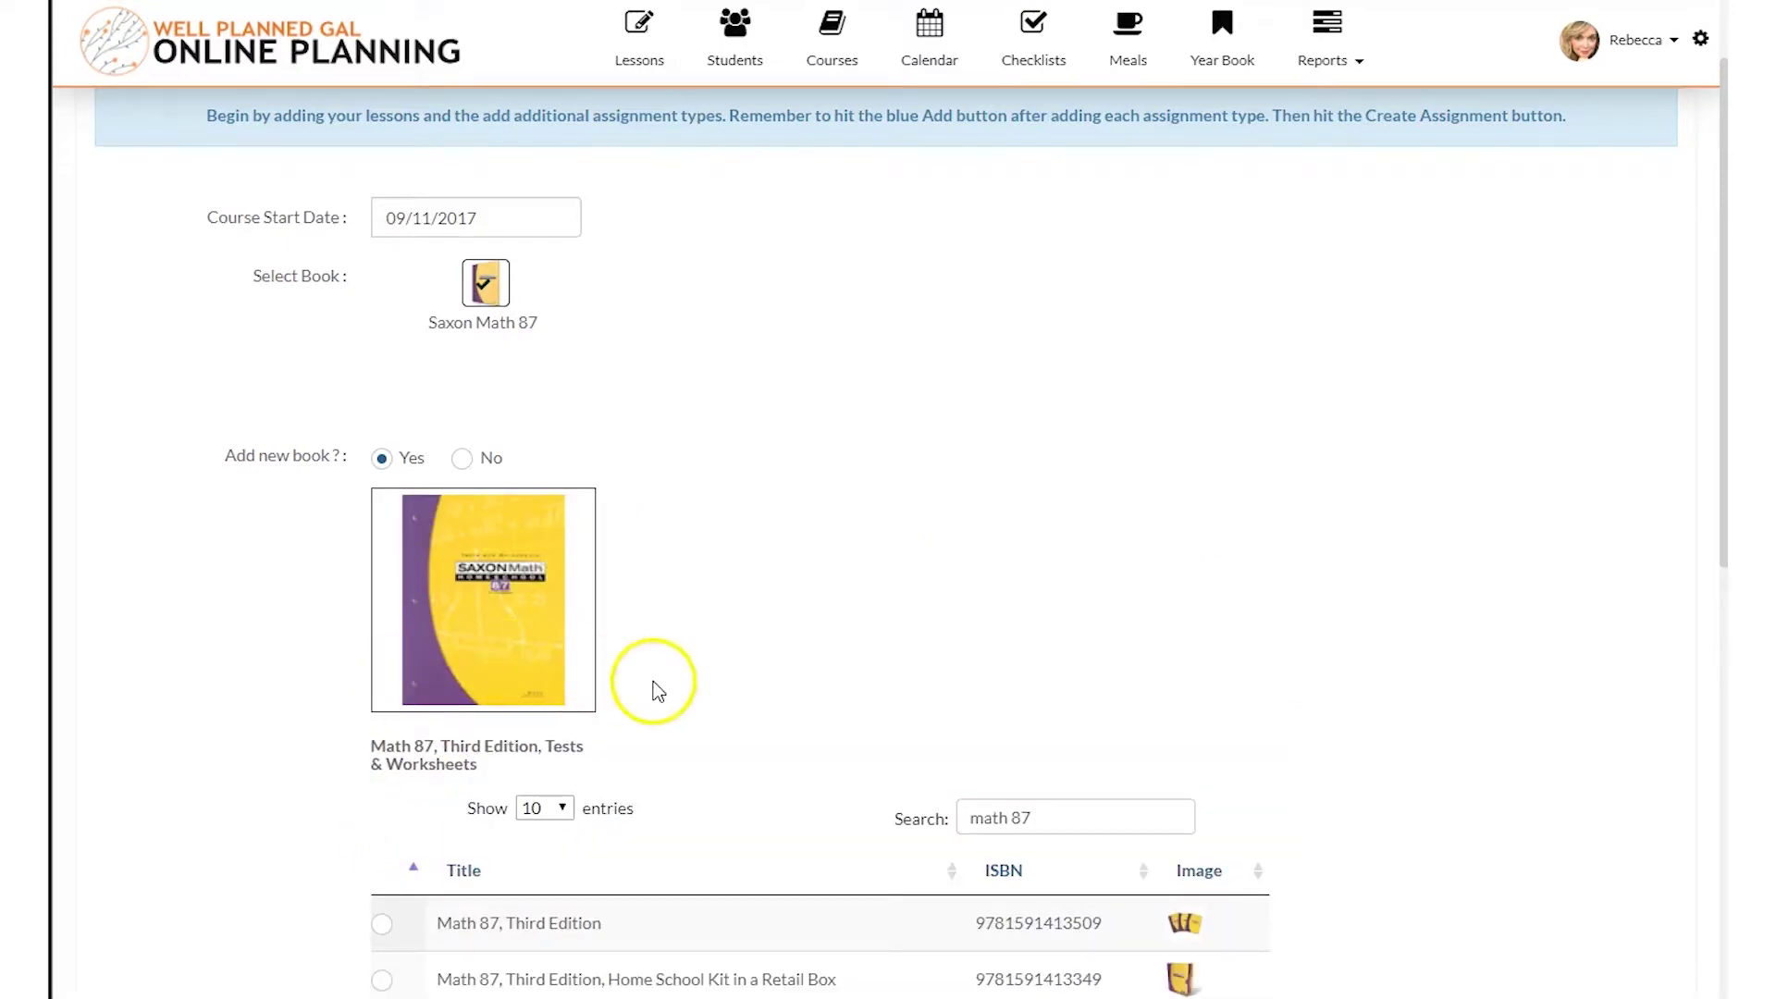
Add 2 assignments of type Test for the selected Tests & Worksheets book
scroll(654, 685, "down", 8)
left_click(502, 606)
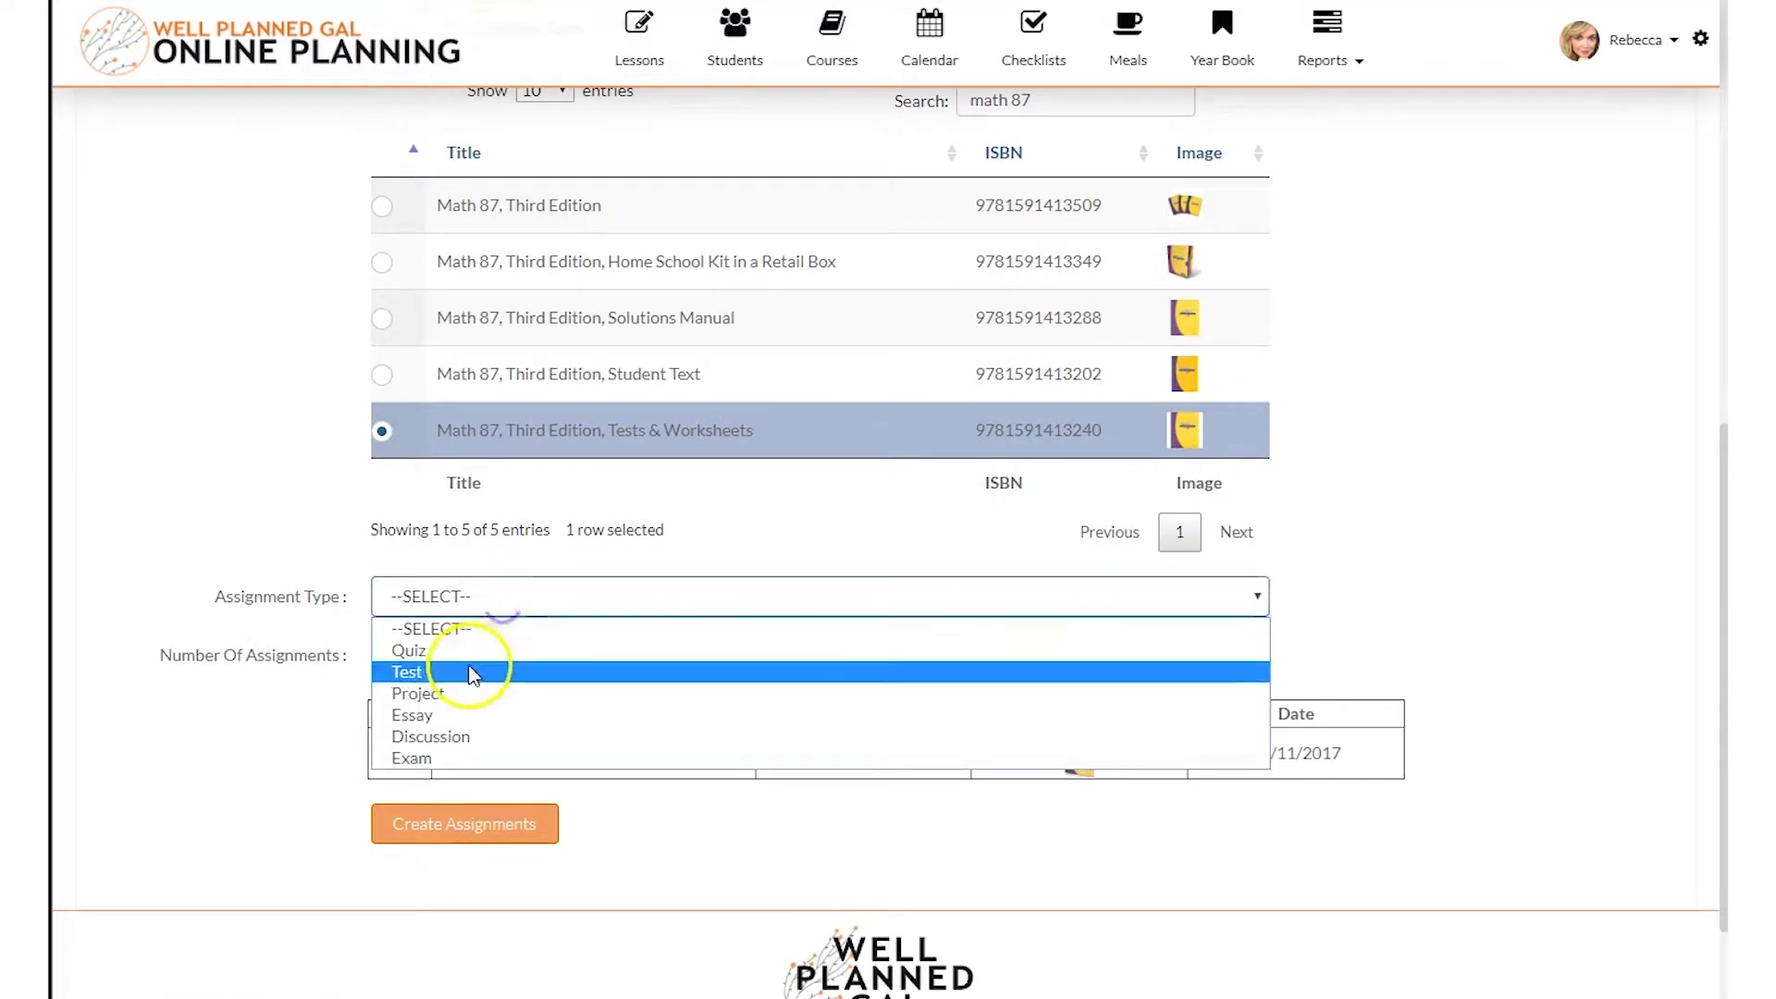
left_click(448, 676)
left_click(453, 664)
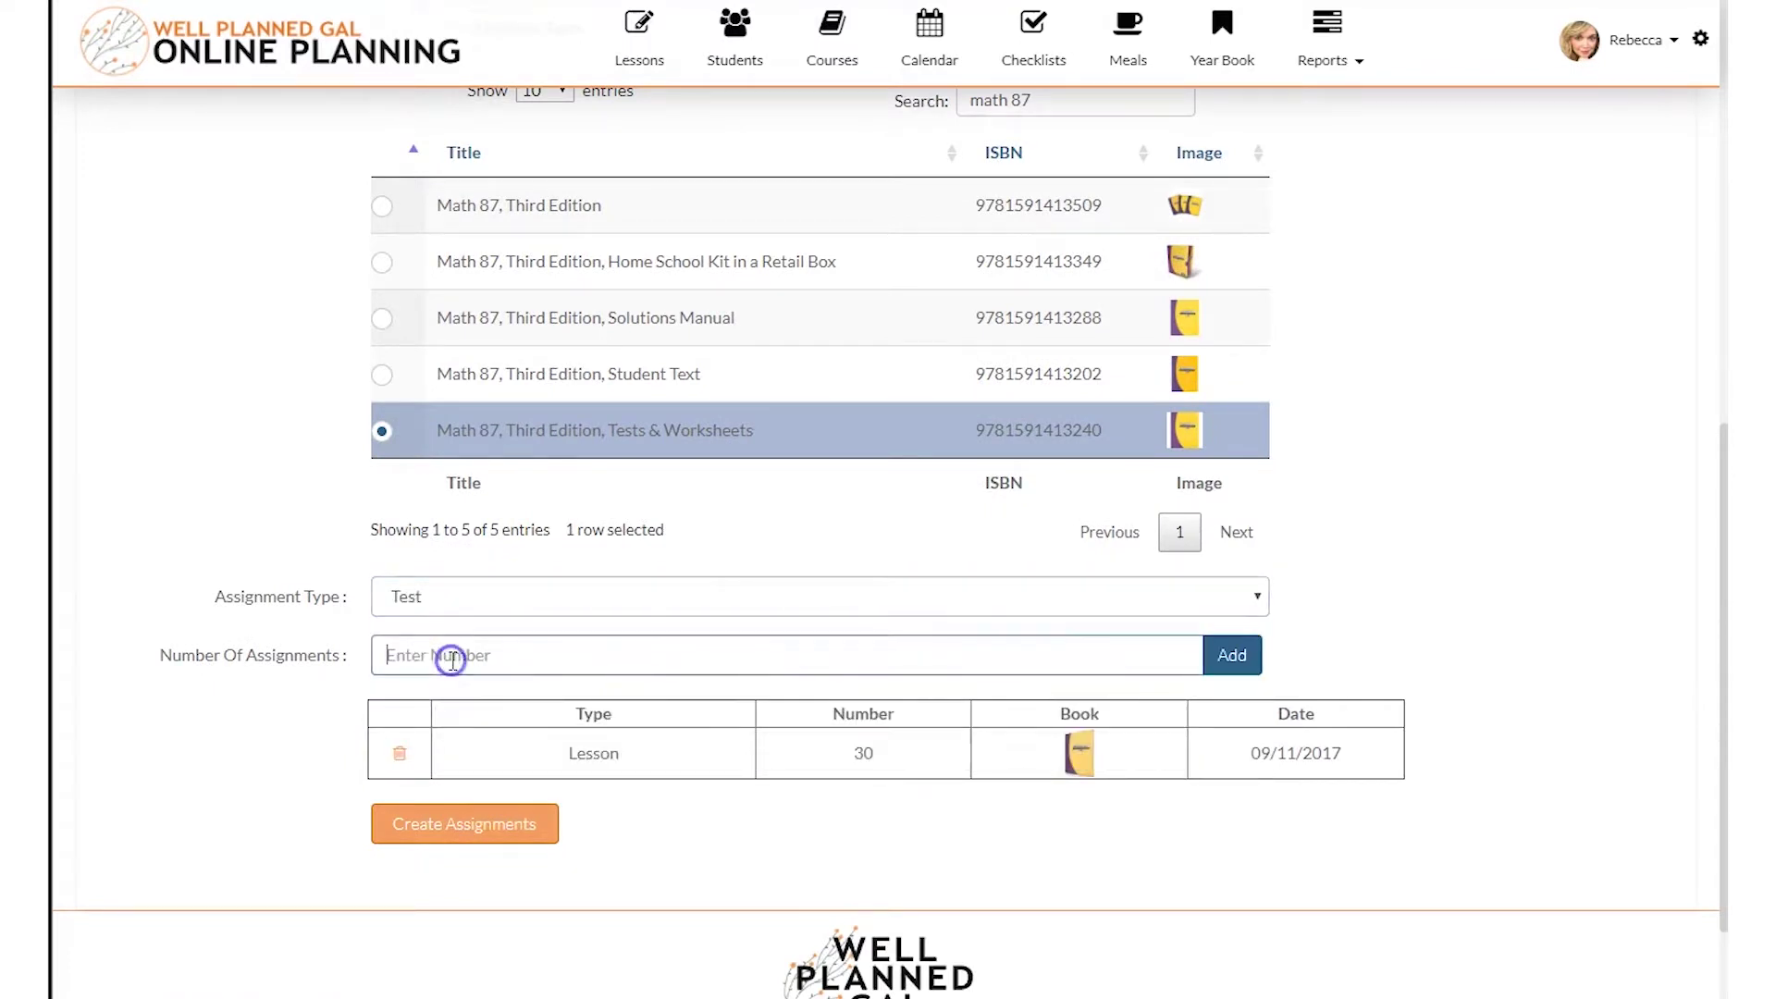
type("2")
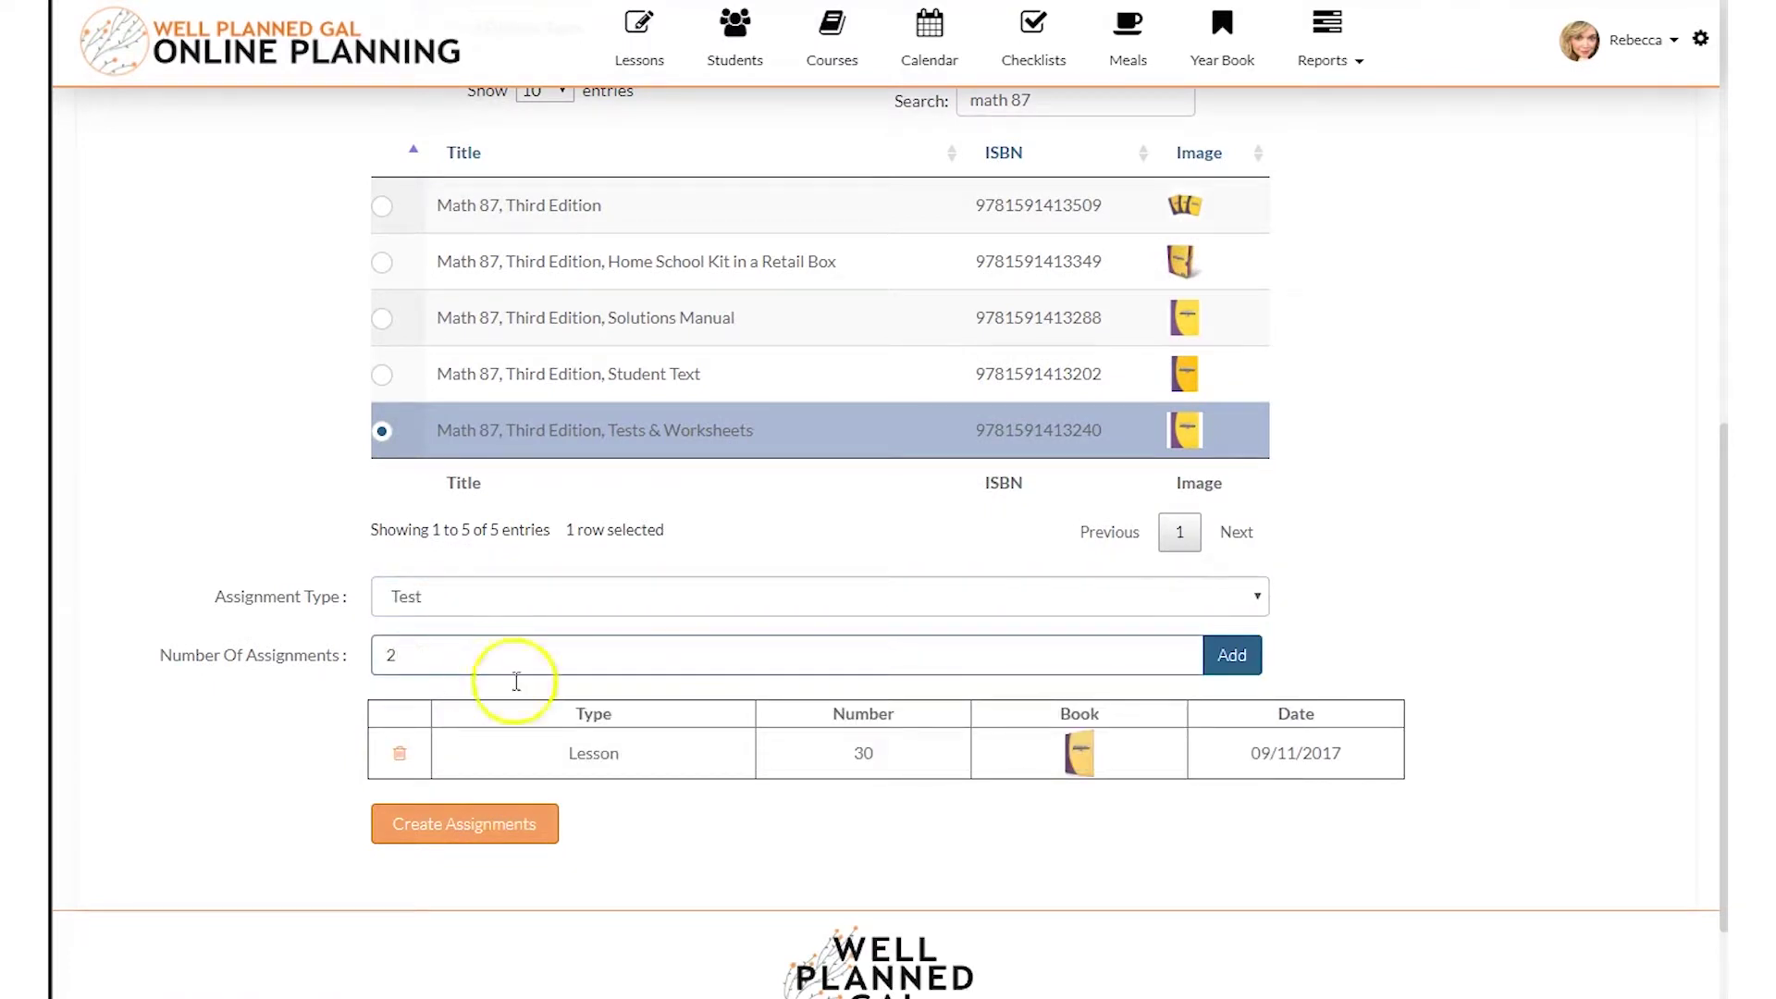
left_click(1230, 658)
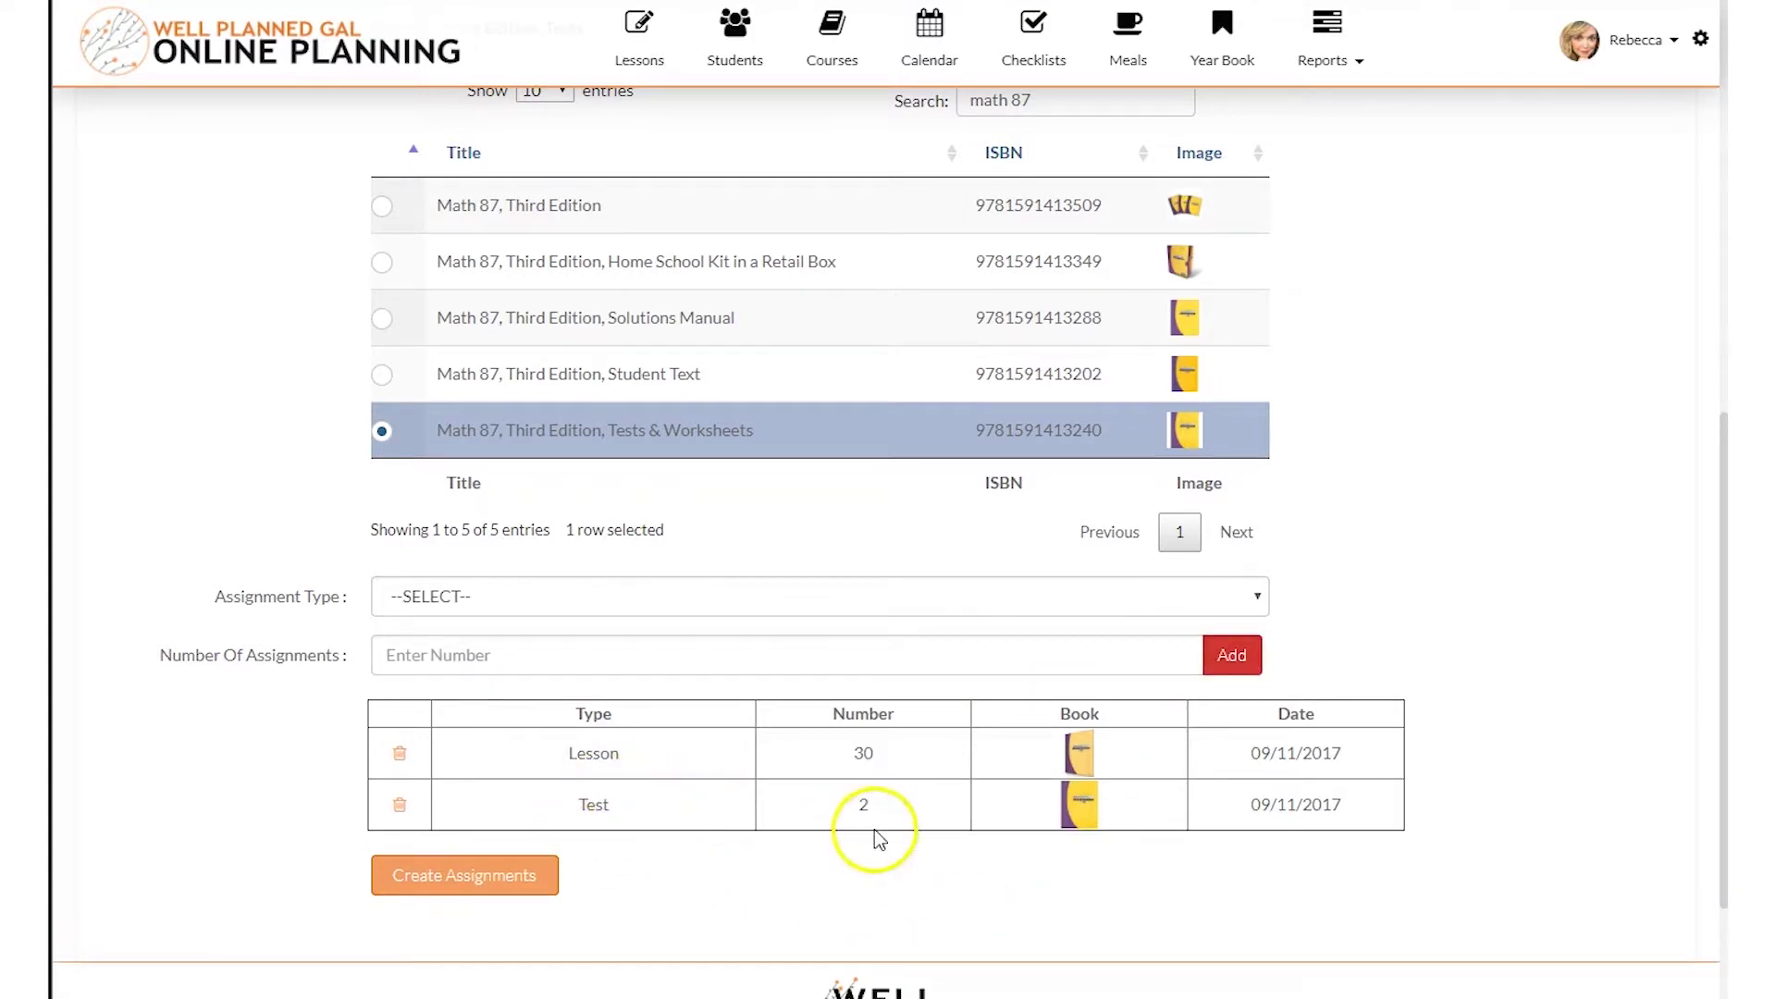
Add 1 Discussion assignment using the existing Saxon Math 87 book with no new book, and create all the listed assignments
scroll(555, 606, "up", 7)
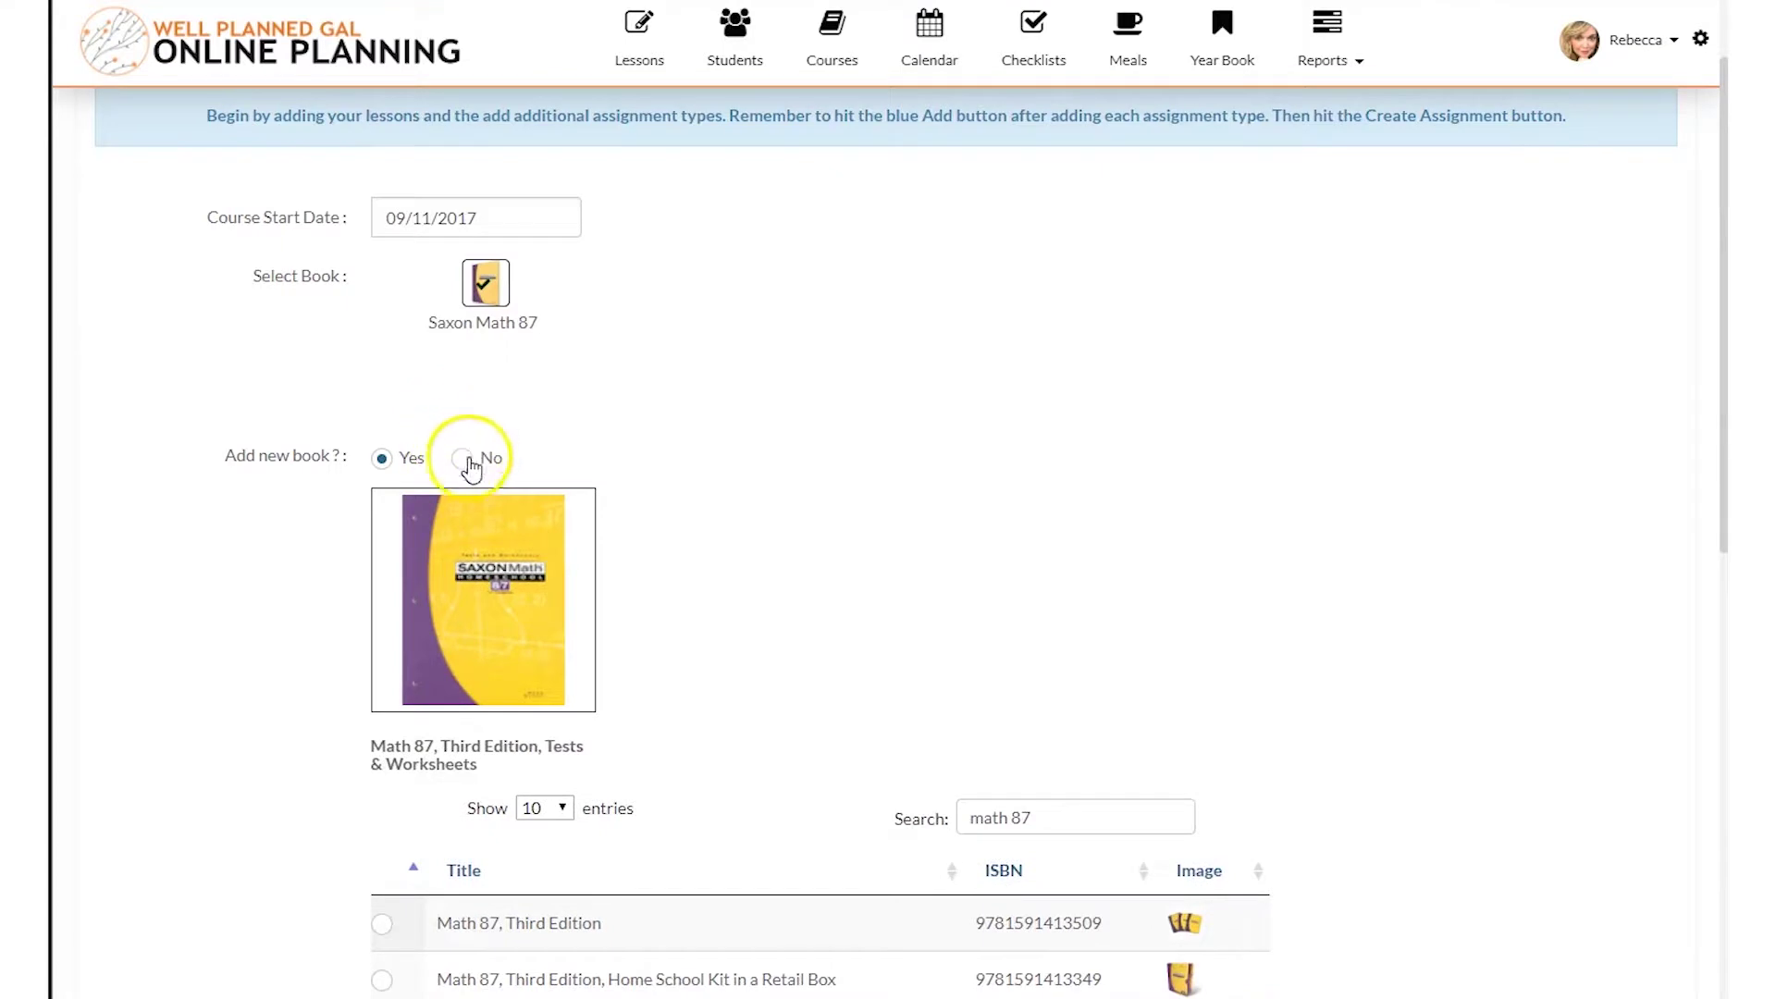
left_click(463, 459)
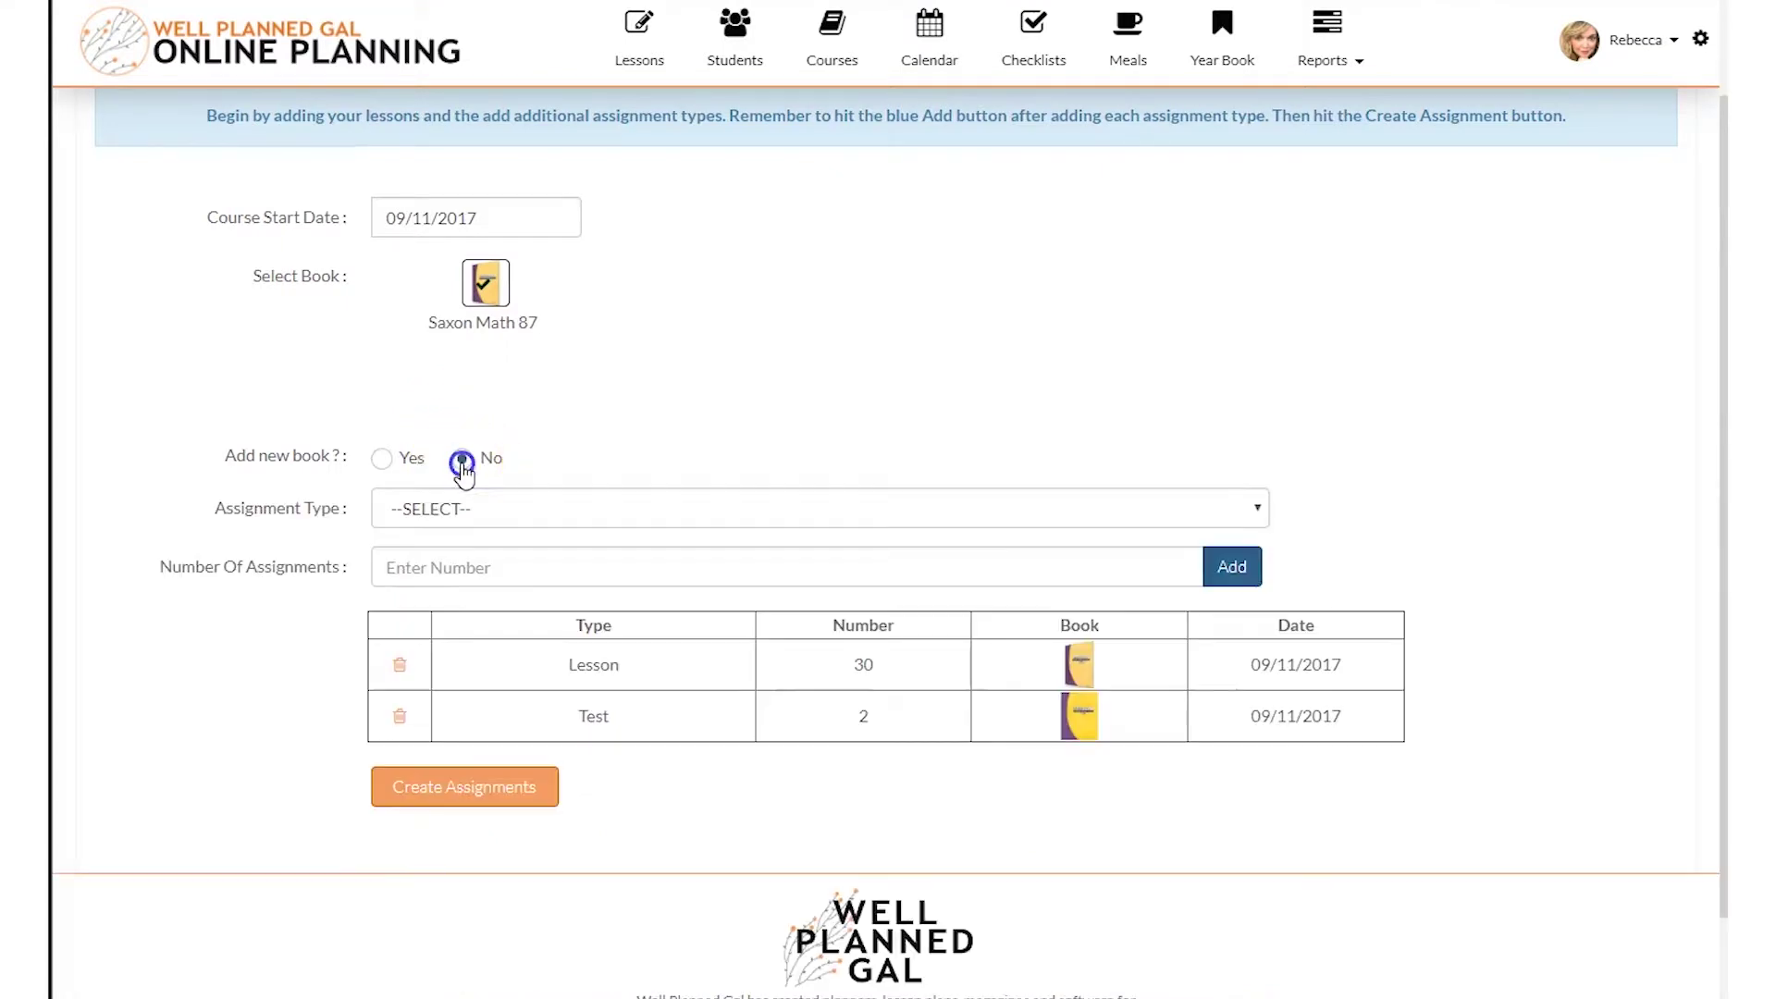
left_click(487, 279)
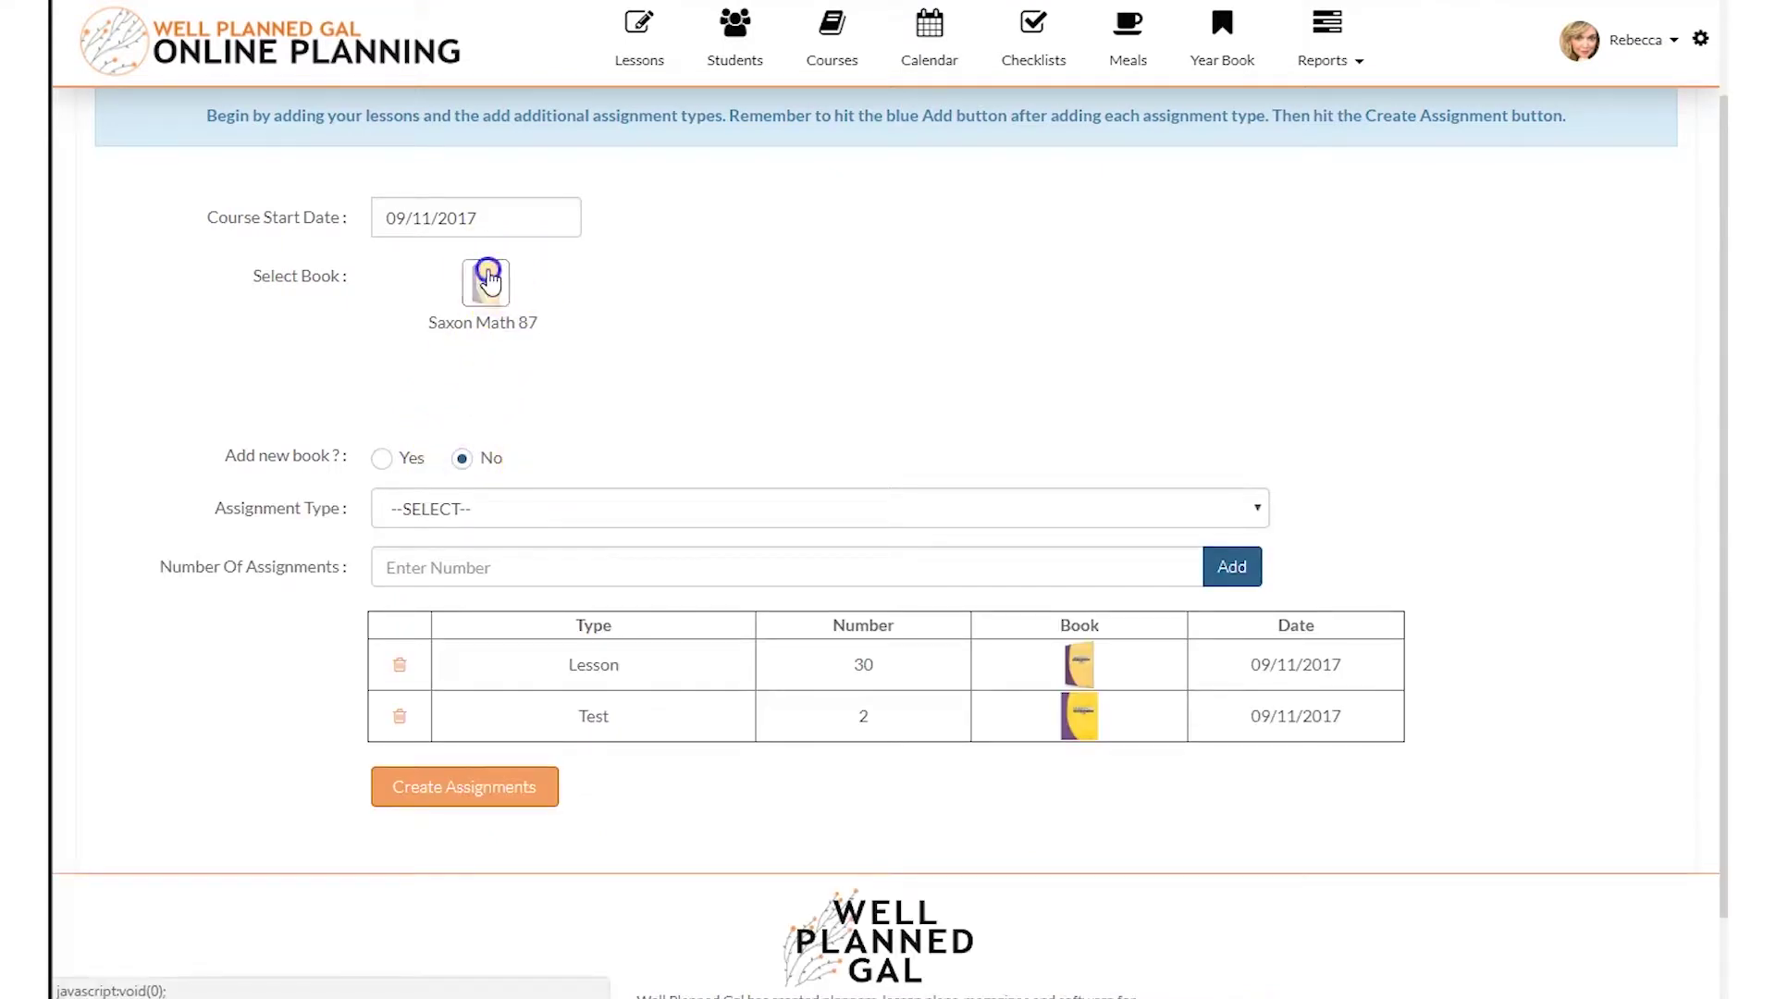
left_click(453, 525)
left_click(434, 624)
left_click(428, 571)
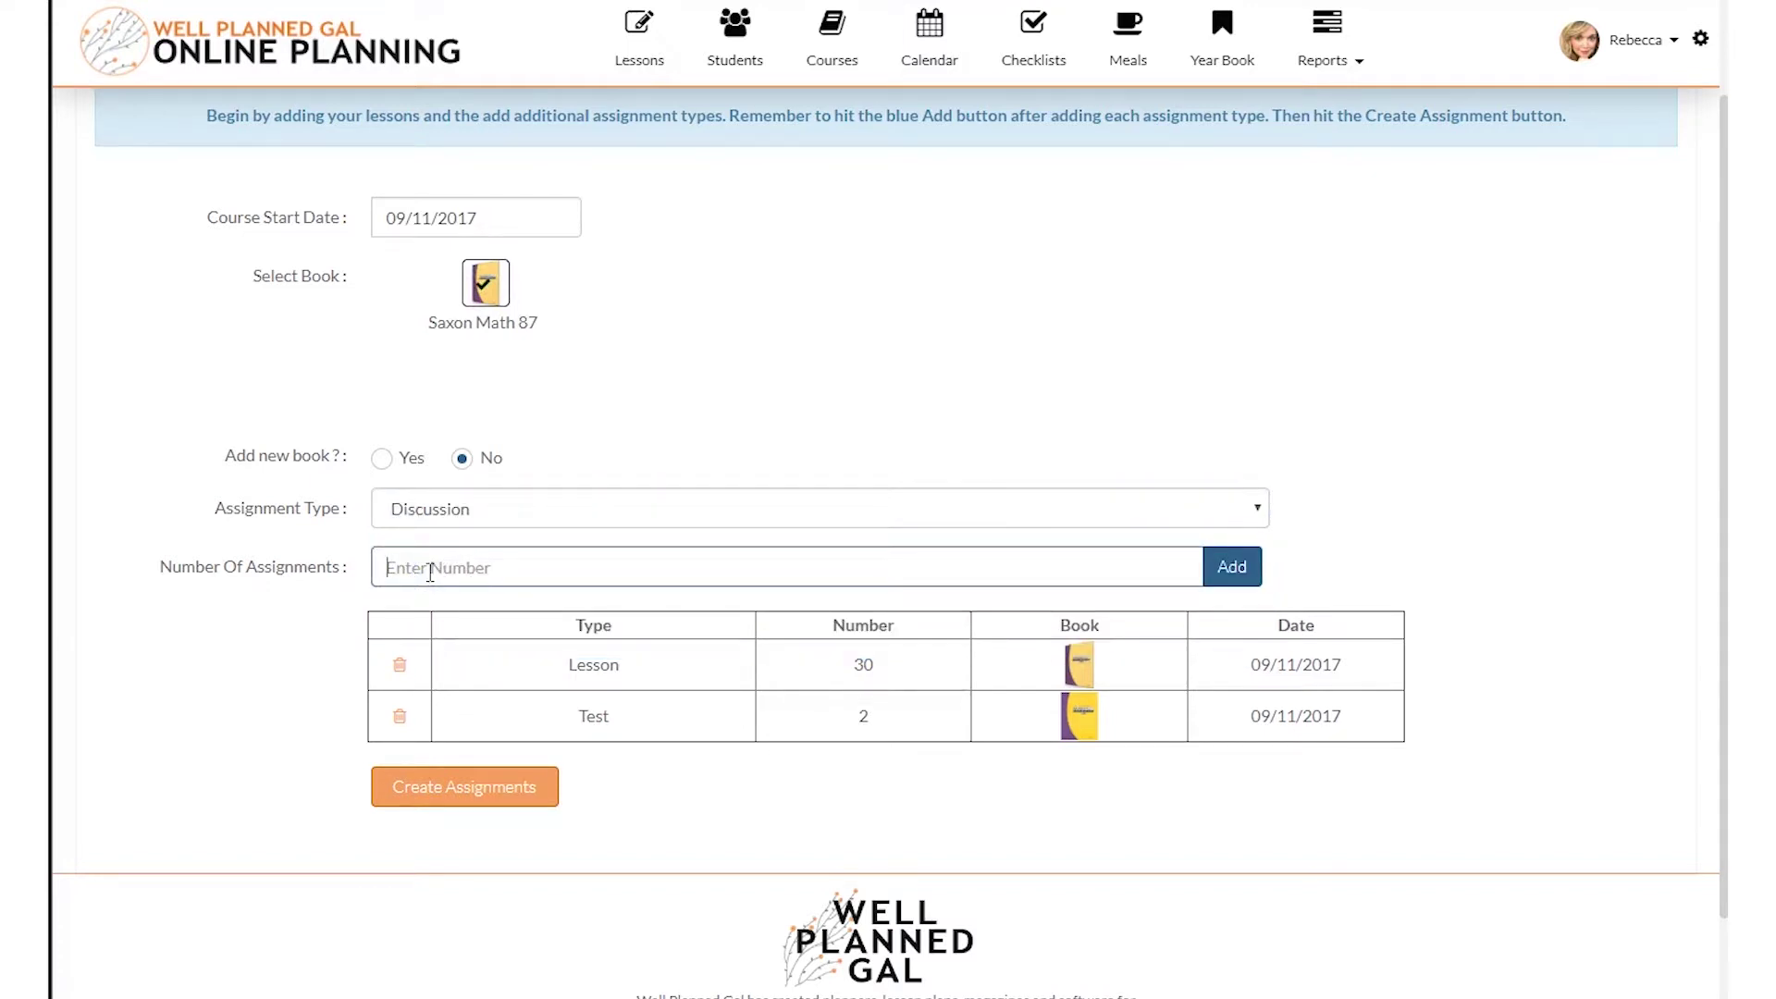
type("1")
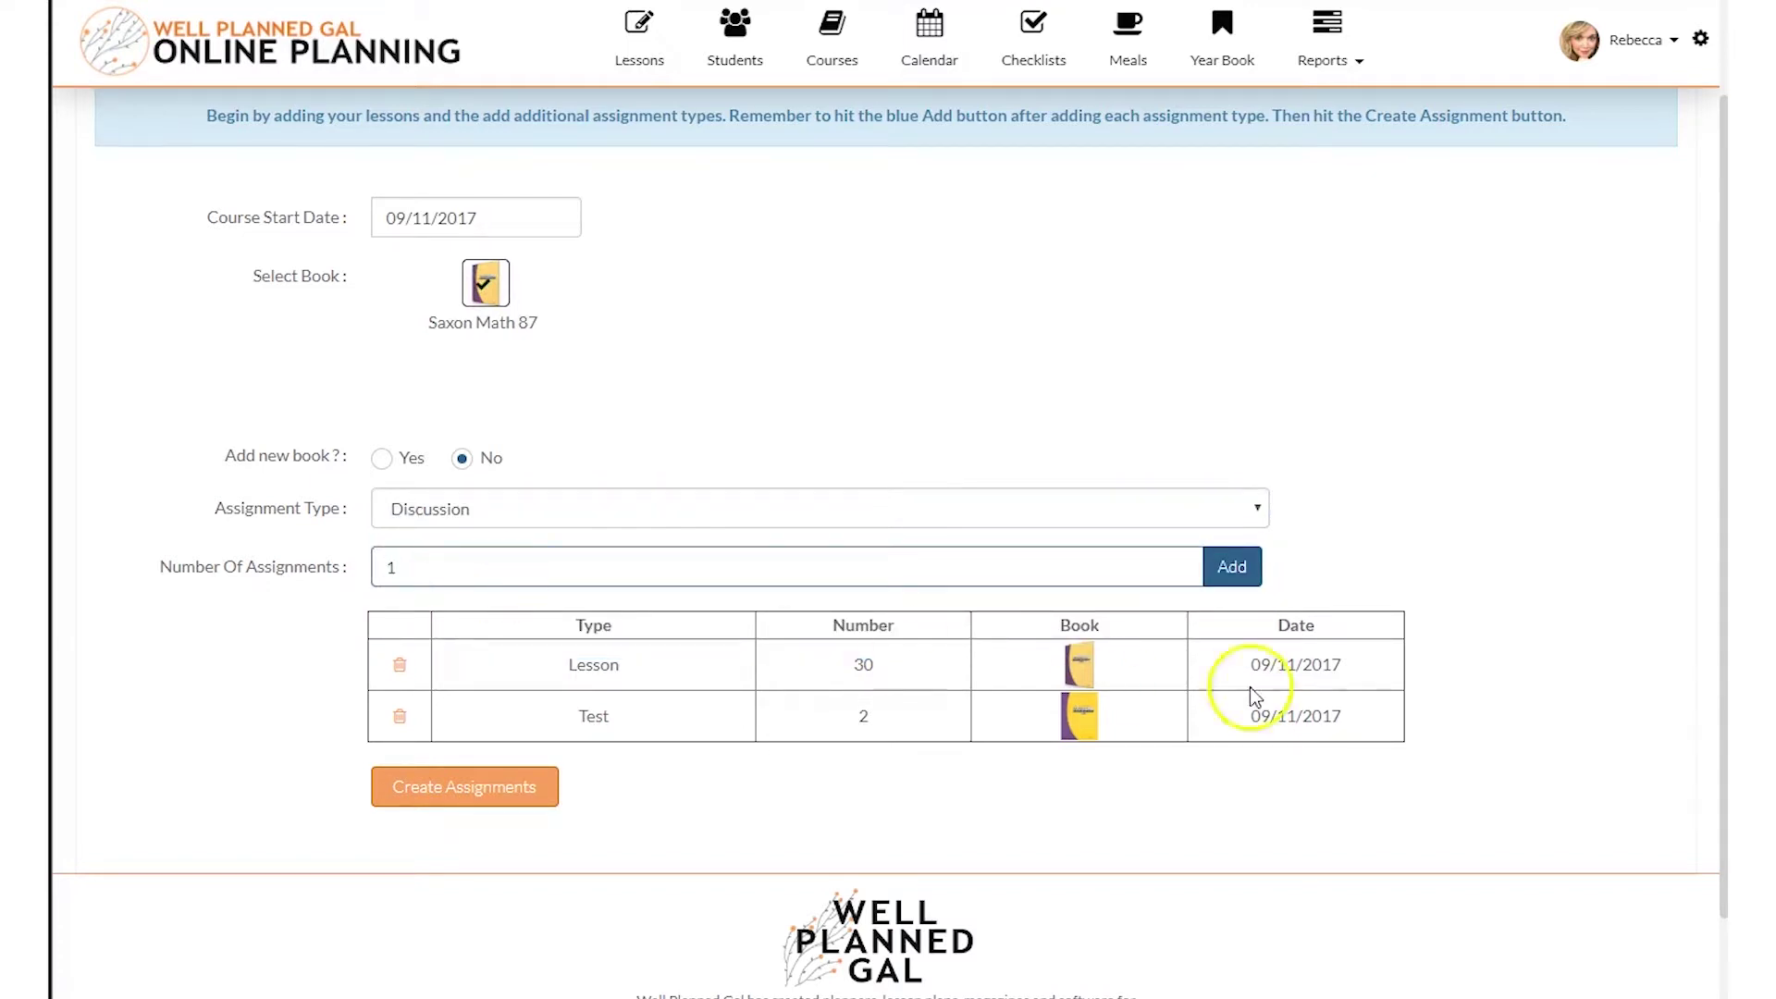
left_click(1233, 569)
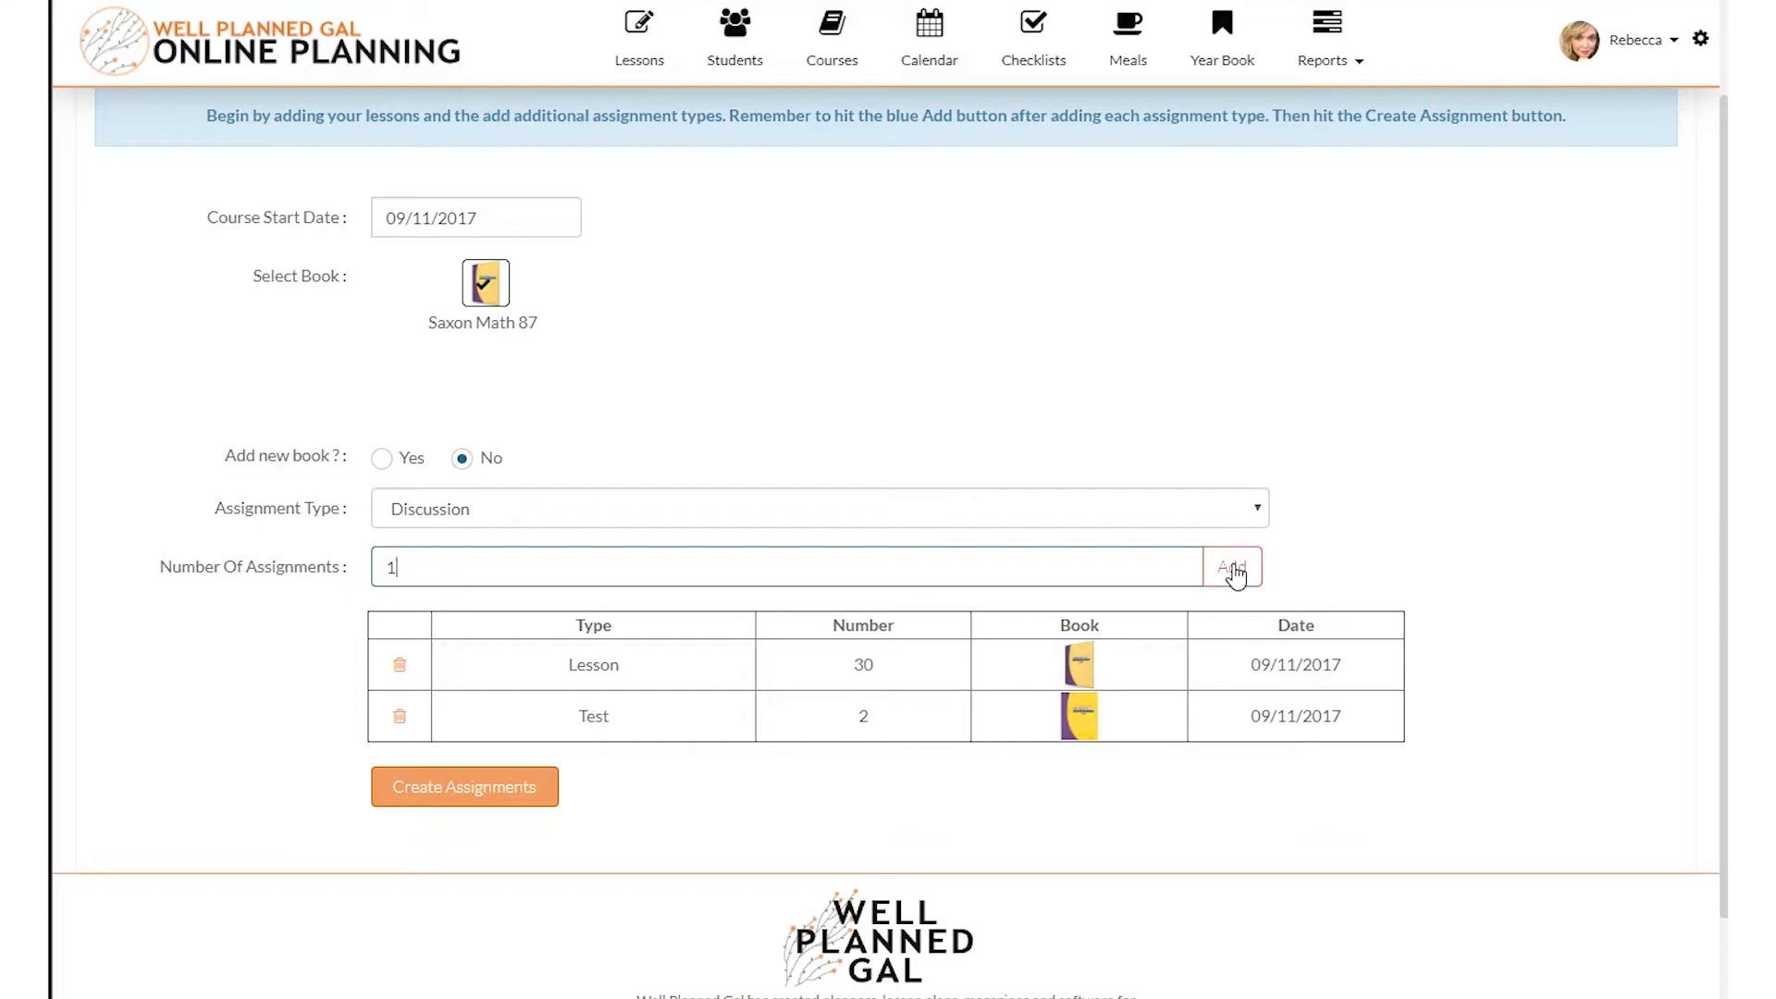
left_click(1234, 569)
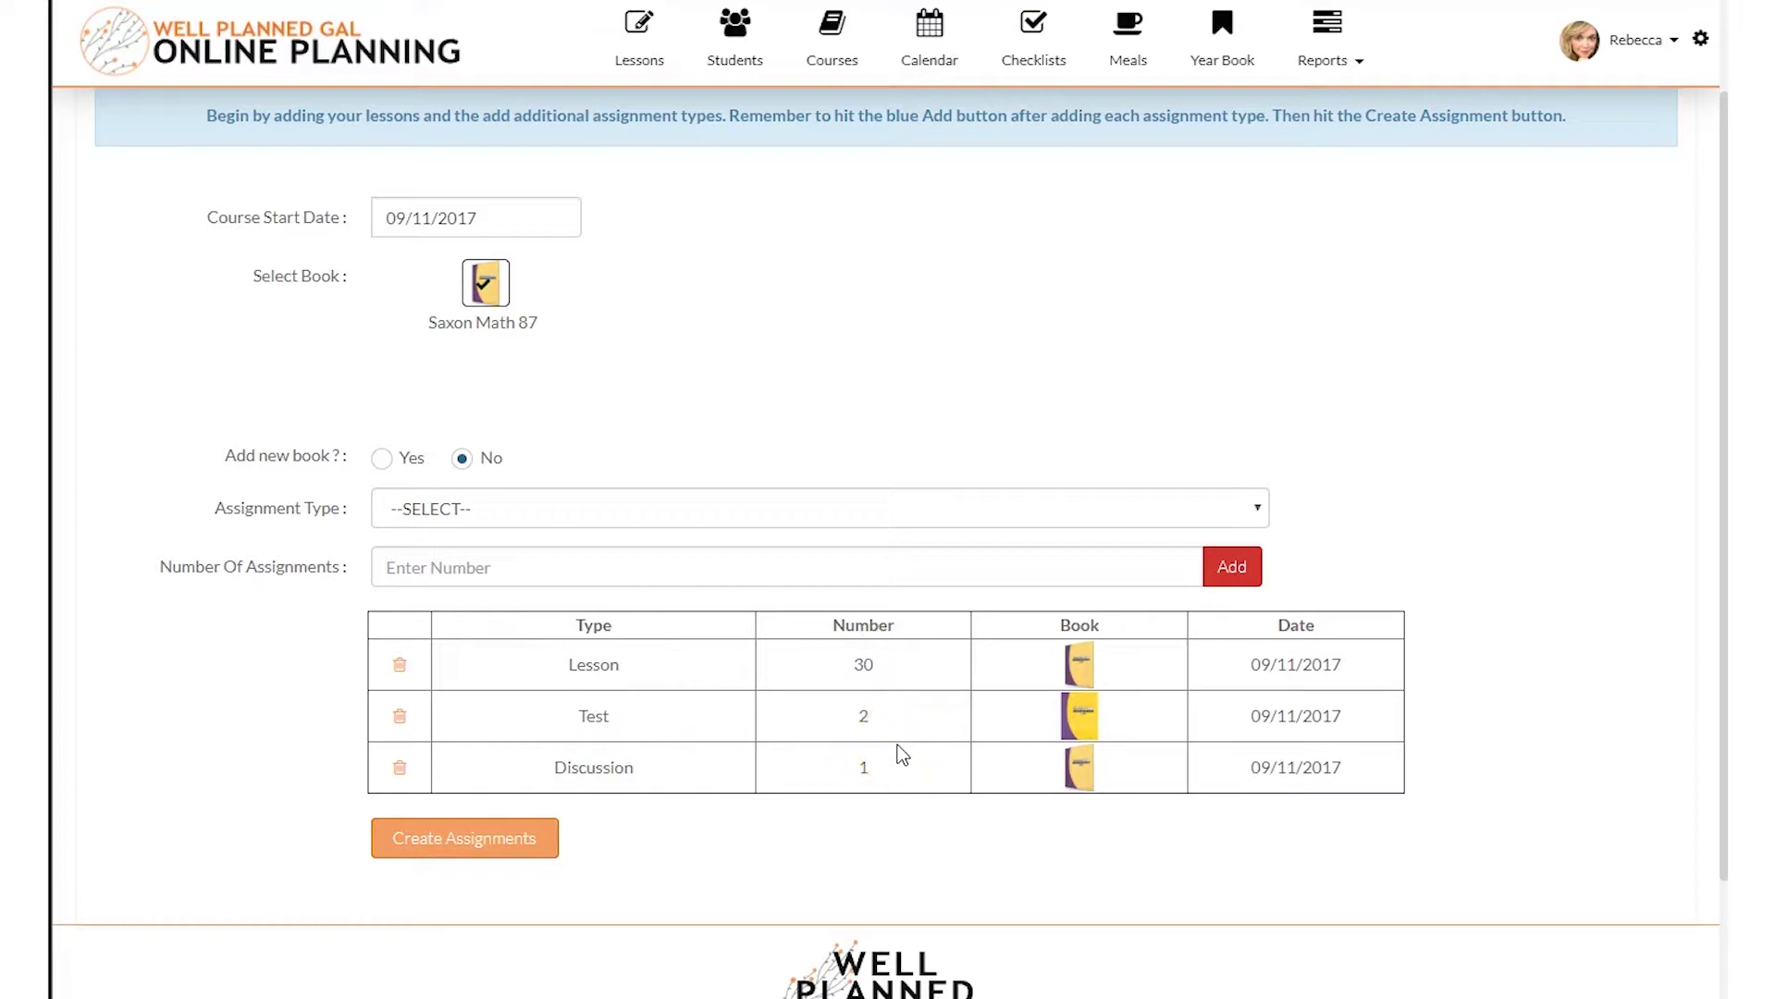
left_click(500, 842)
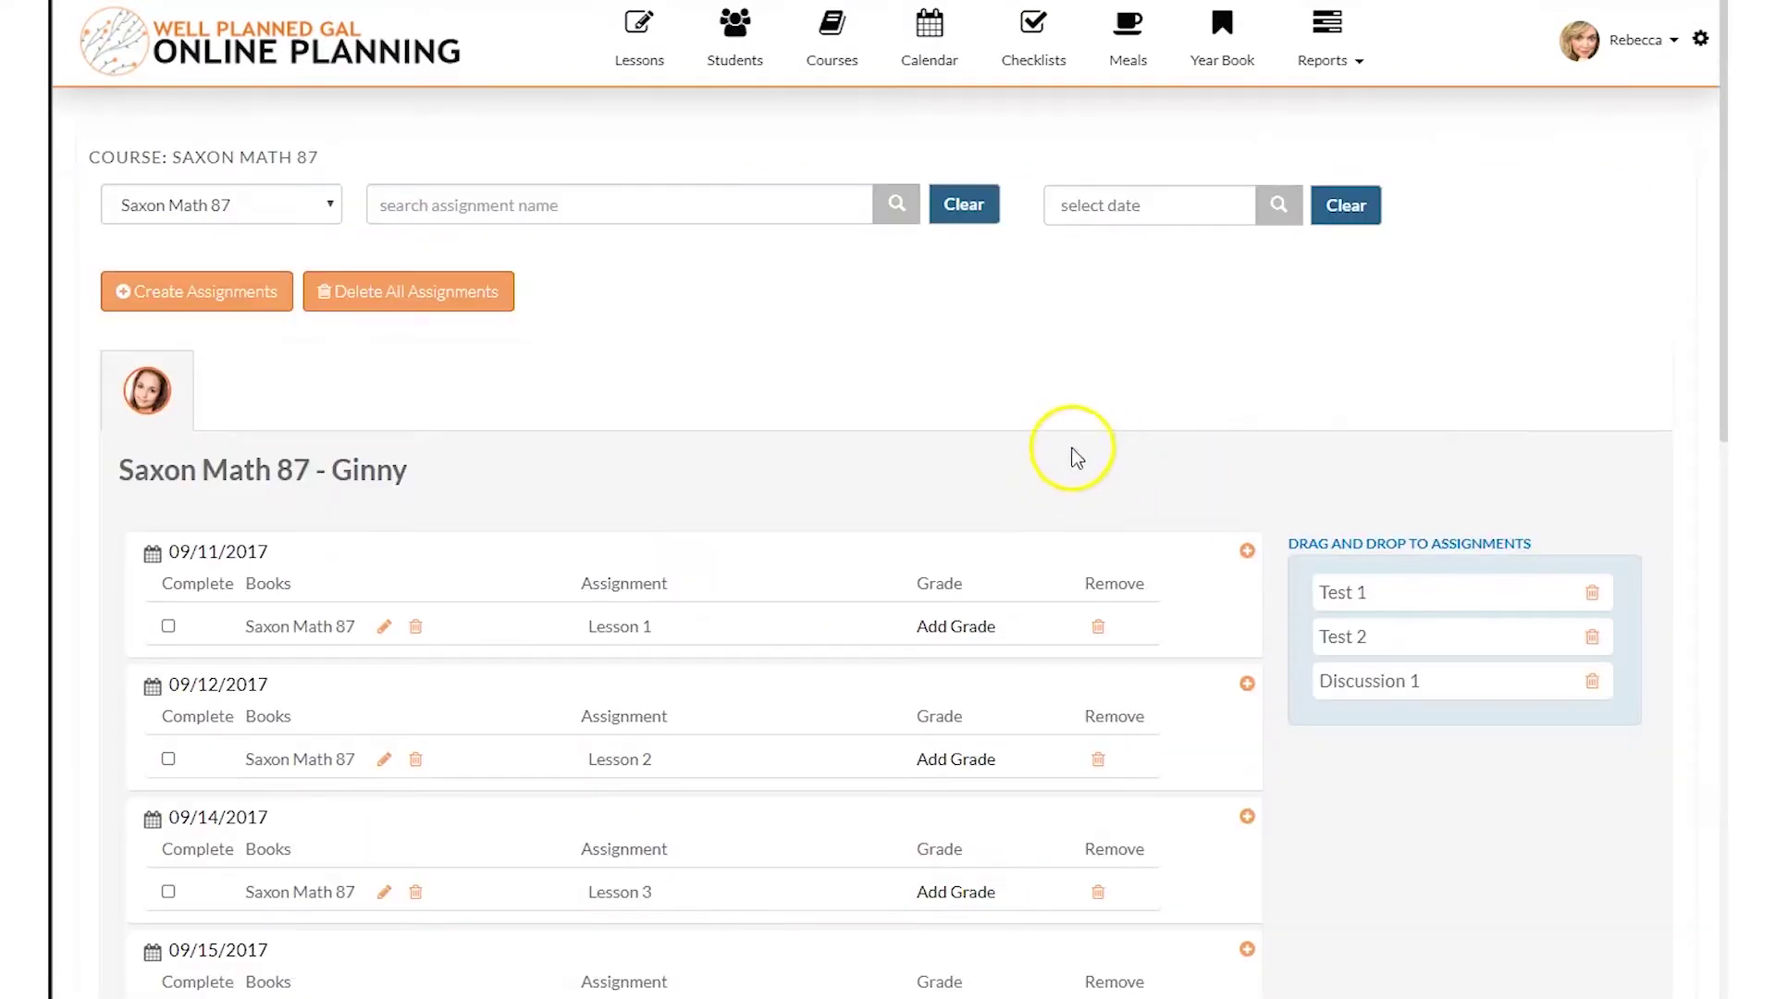
Place Test 1 in the assignment schedule between Lesson 5 on 09/18/2017 and Lesson 6
scroll(384, 515, "down", 3)
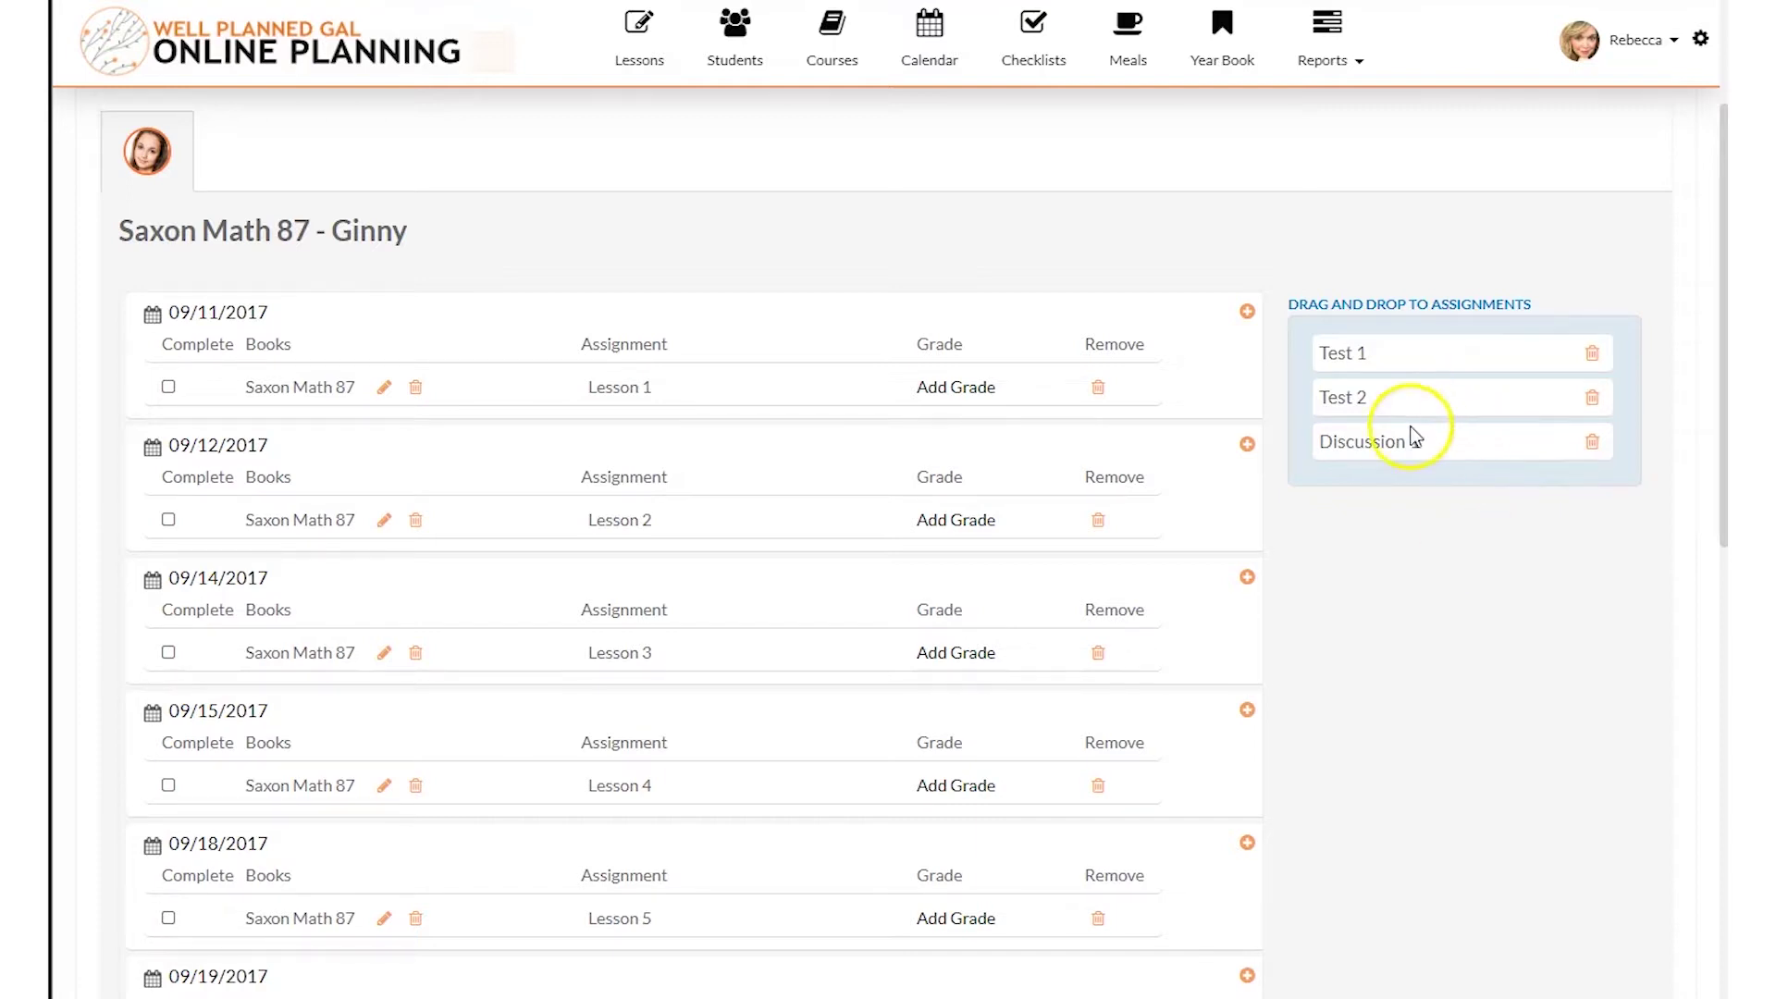
scroll(1369, 277, "down", 2)
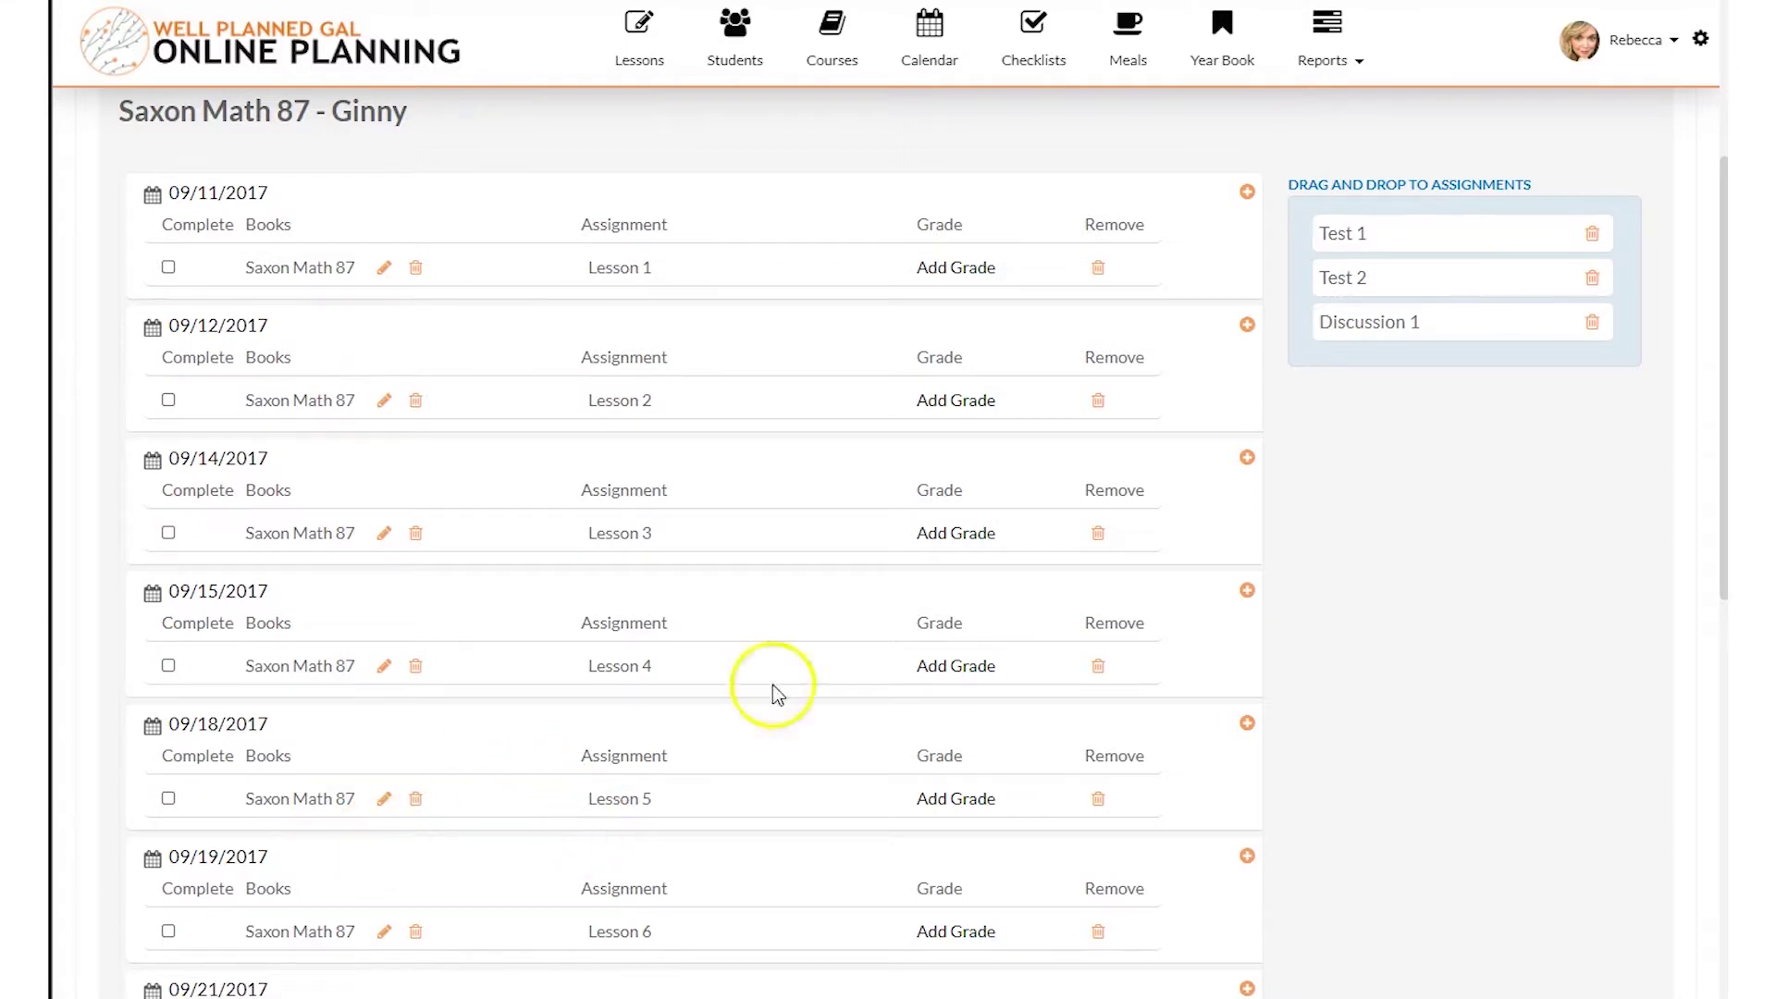
left_click_drag(1374, 226, 638, 821)
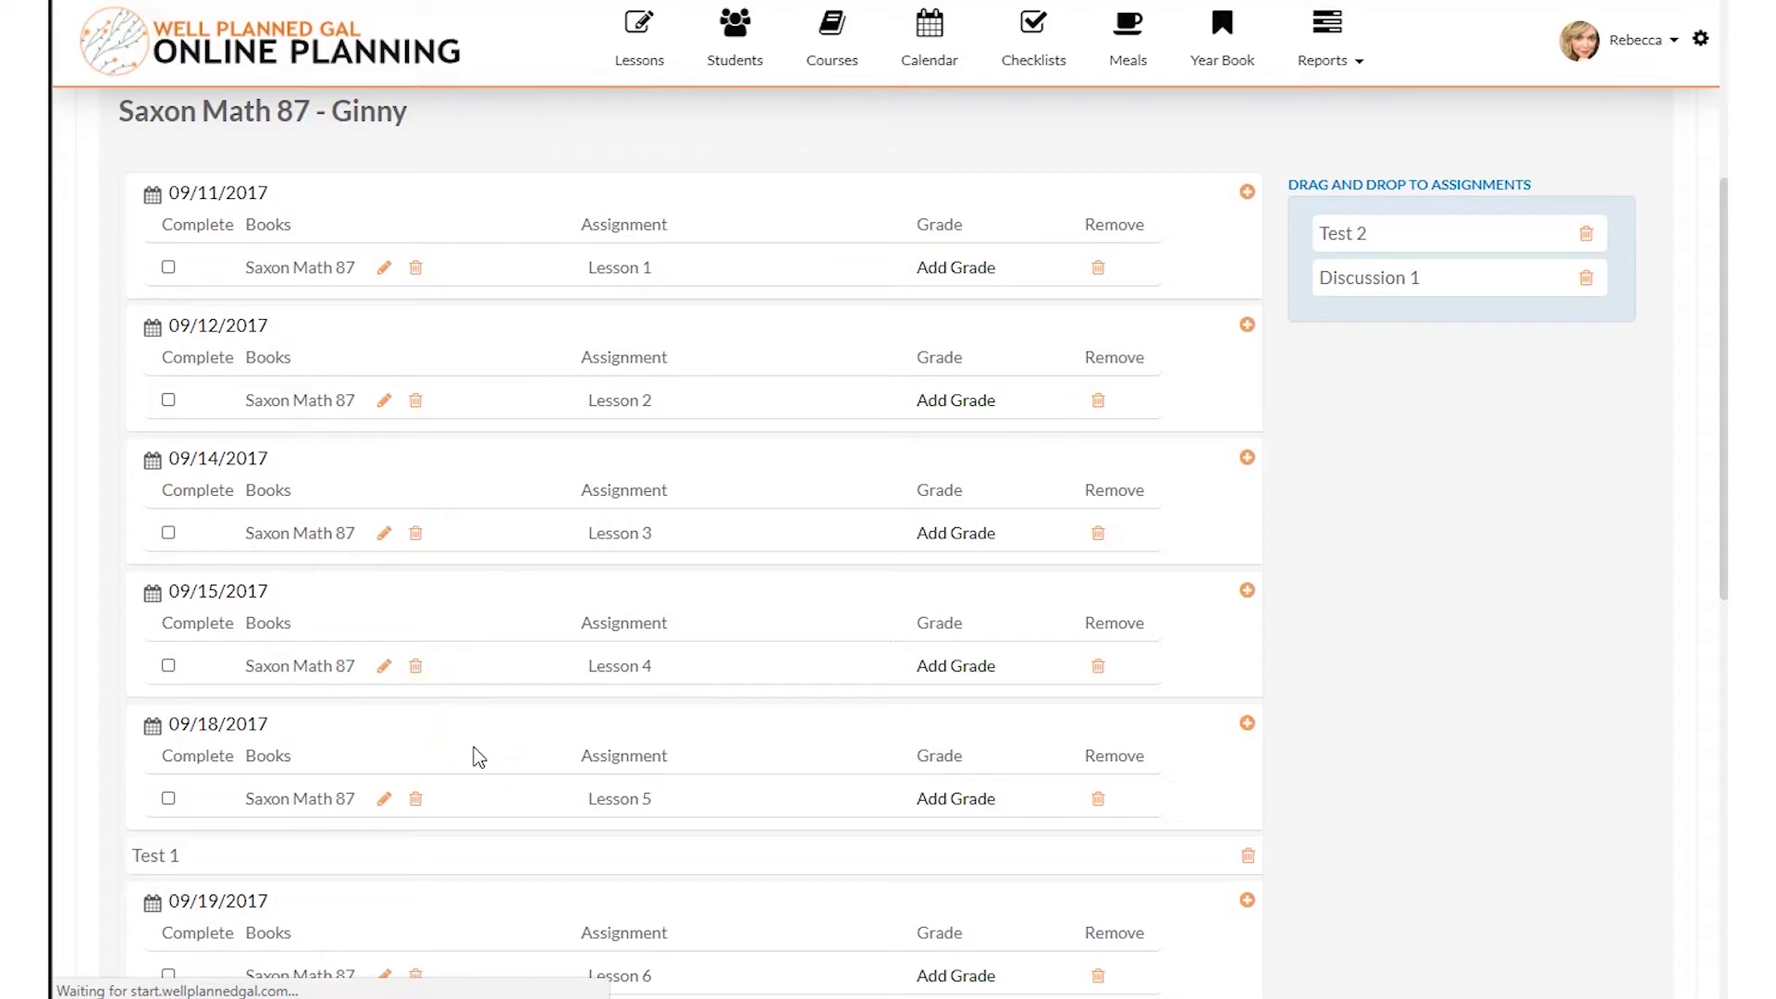
left_click(773, 738)
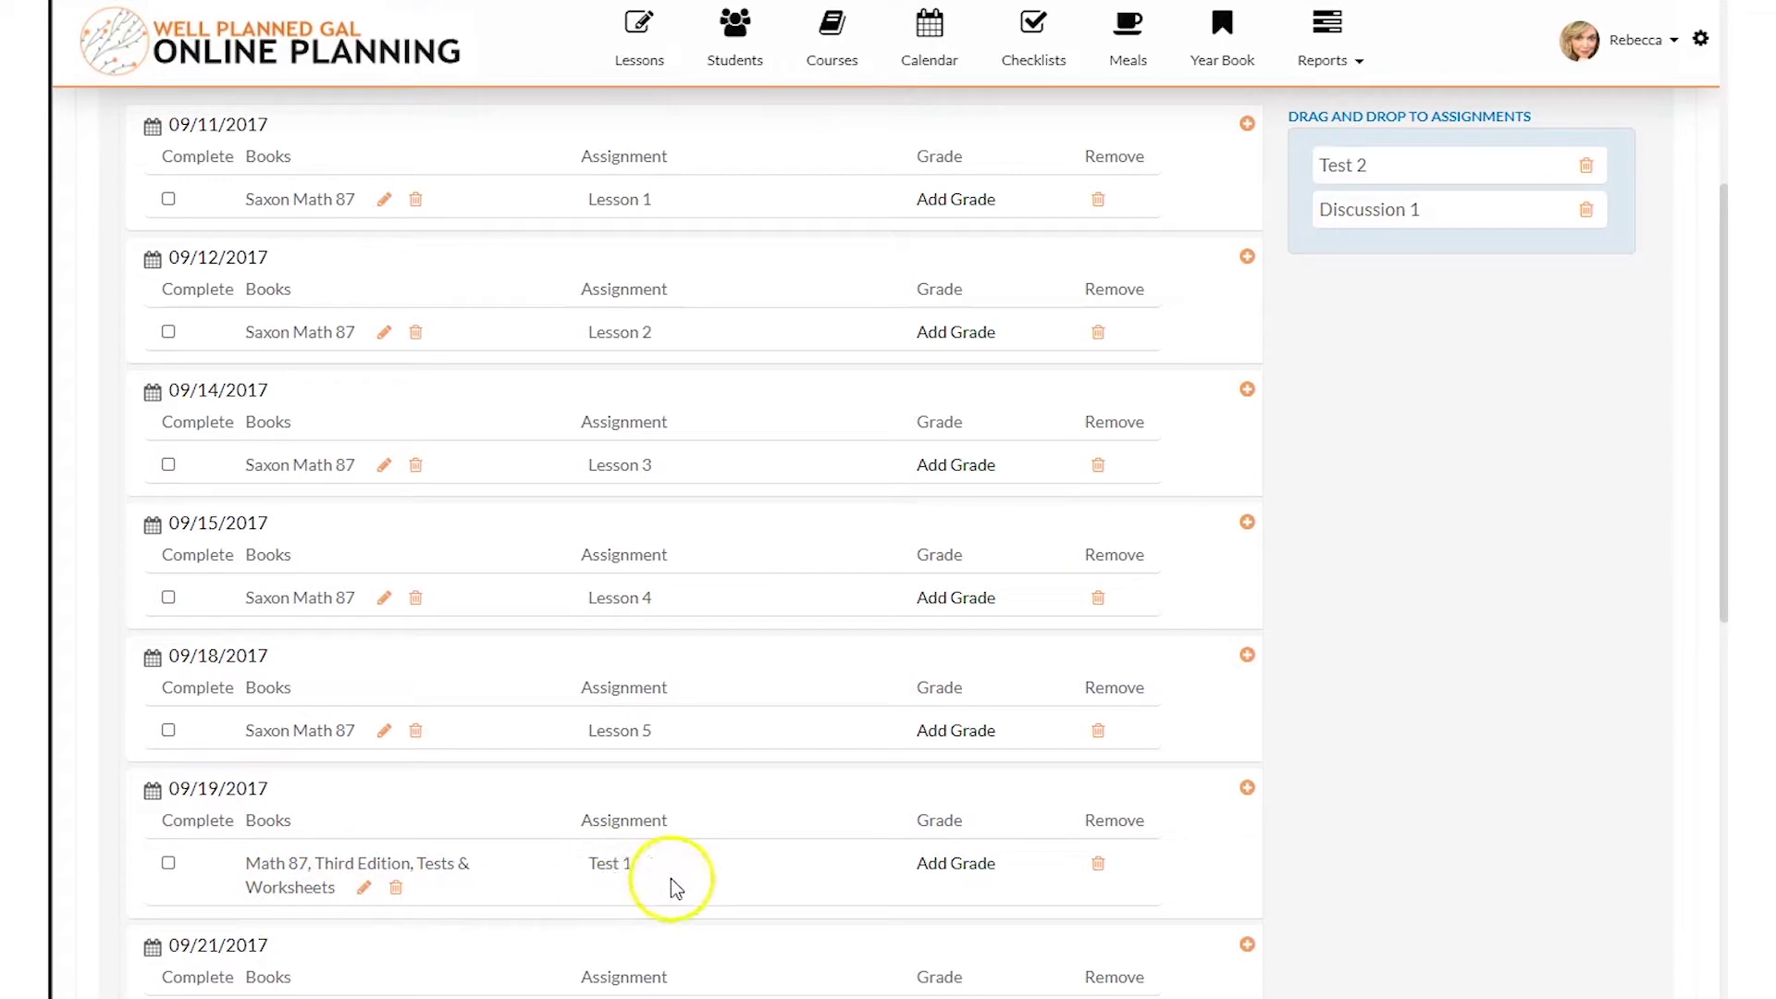
scroll(670, 879, "up", 5)
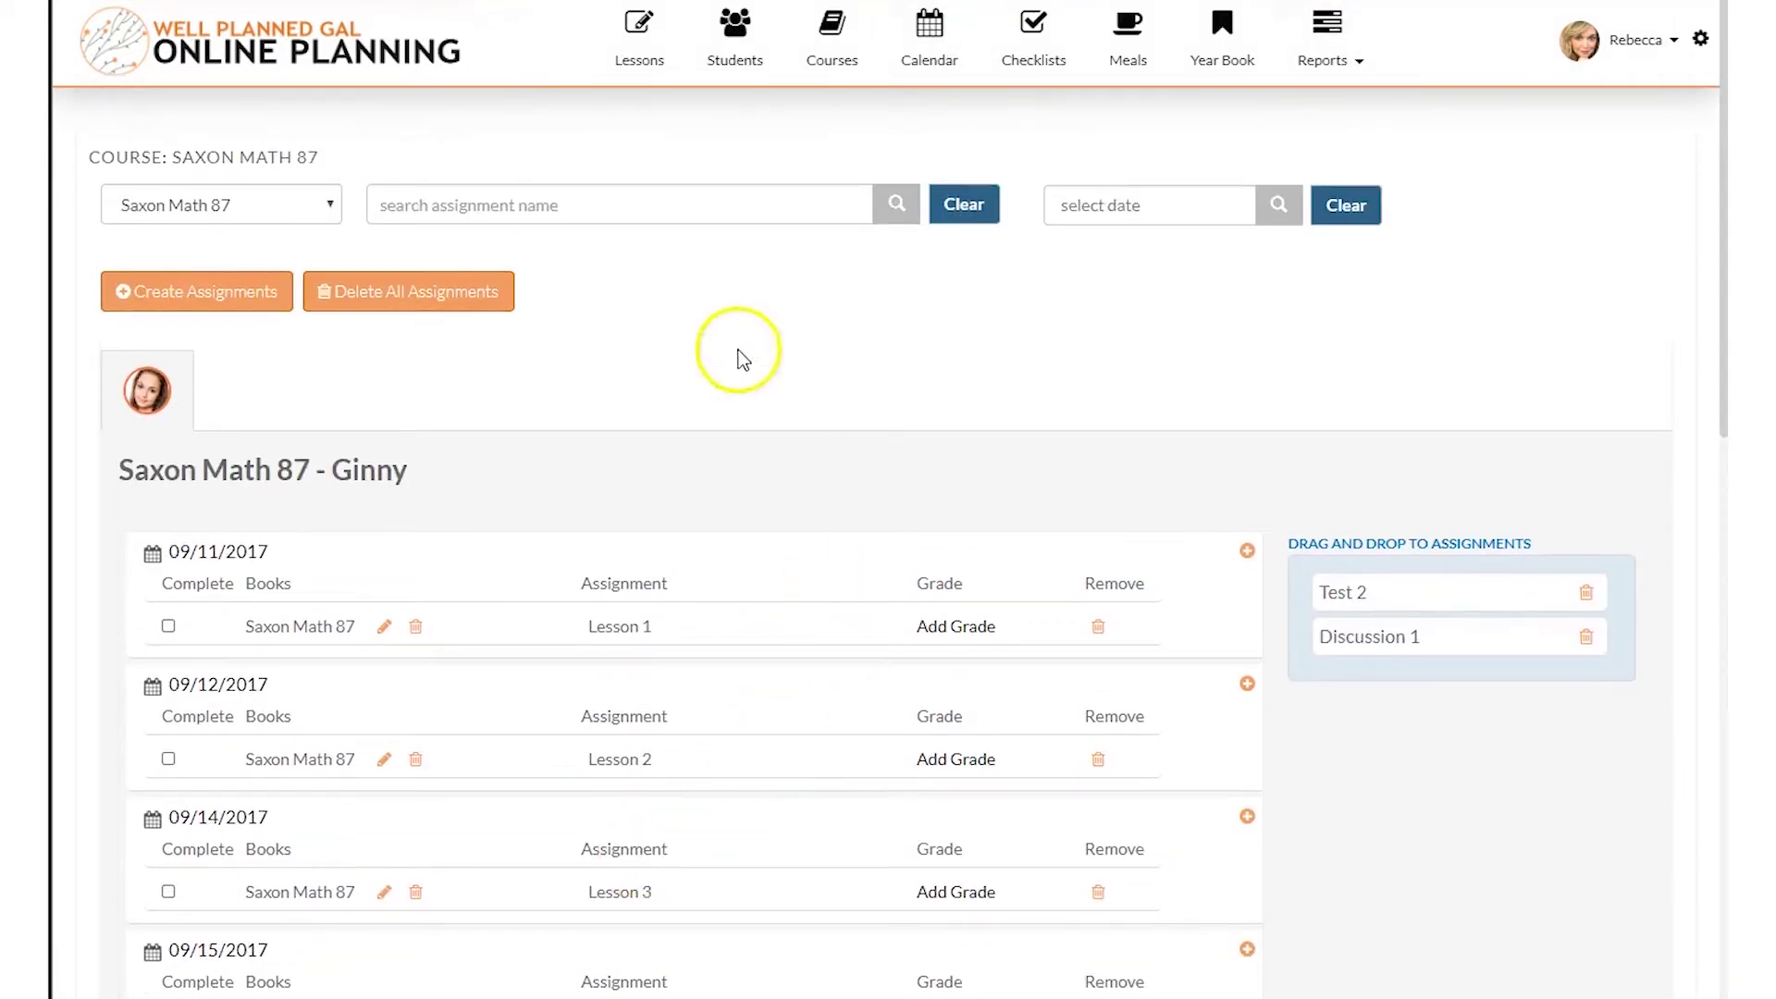
left_click(330, 205)
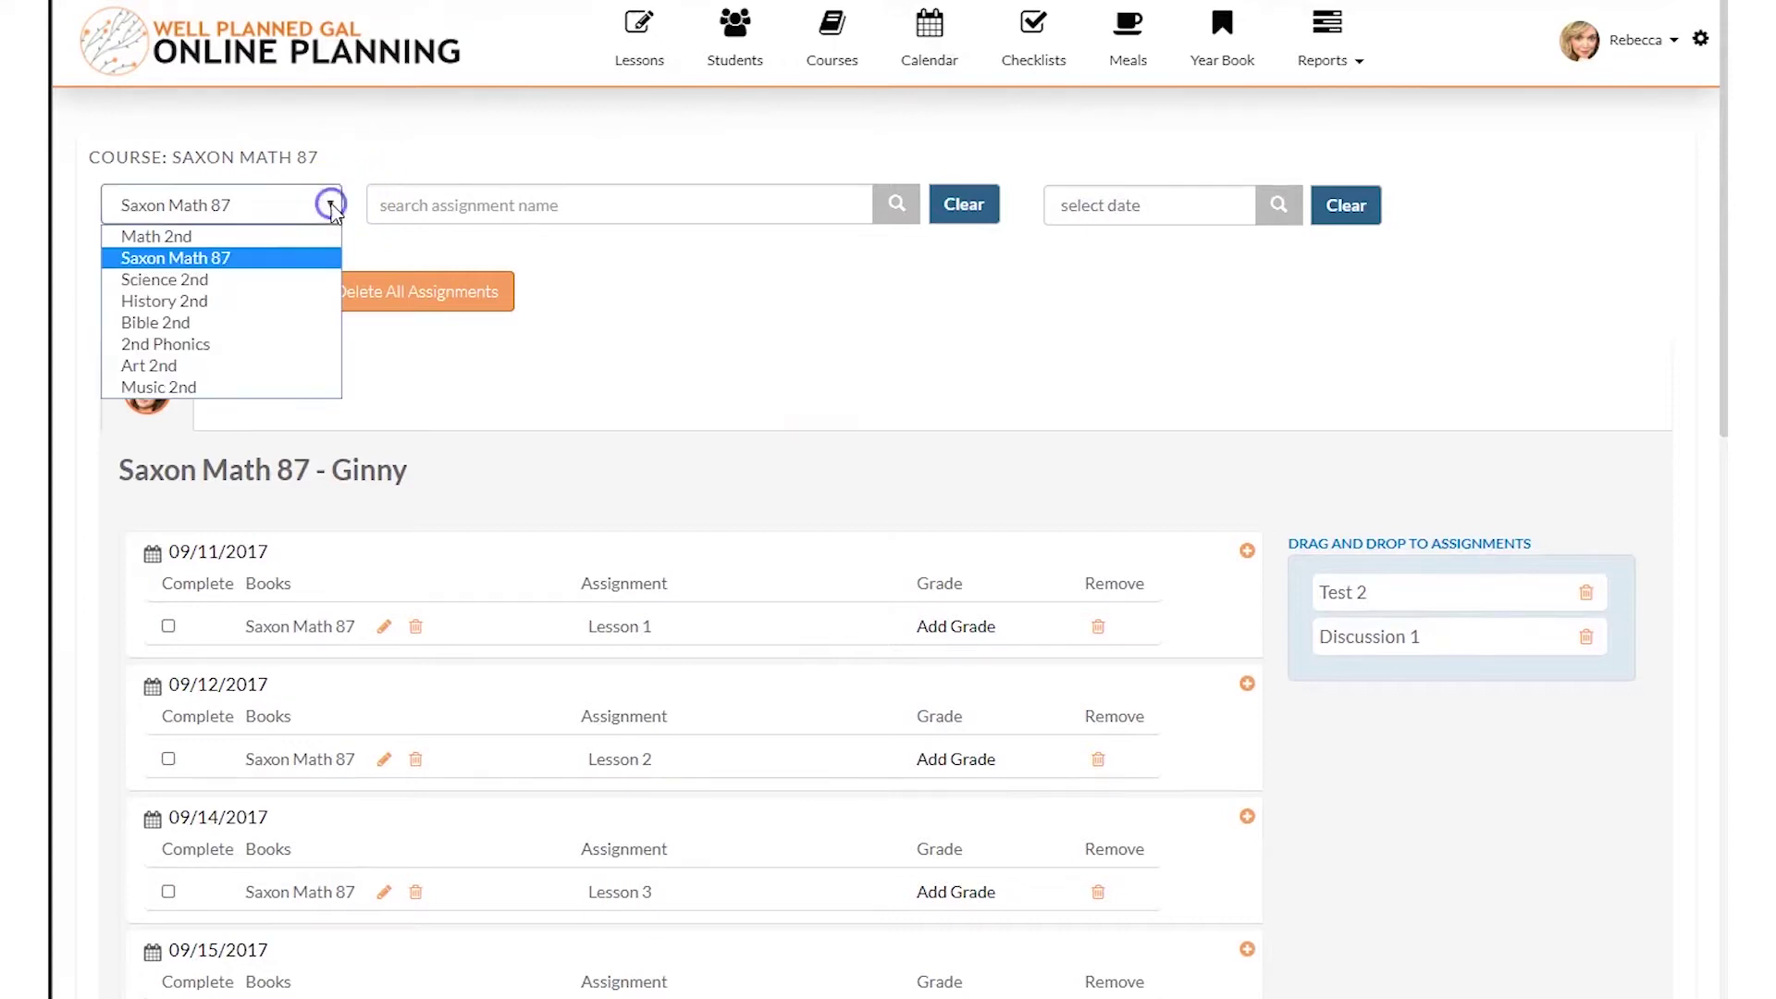
left_click(545, 266)
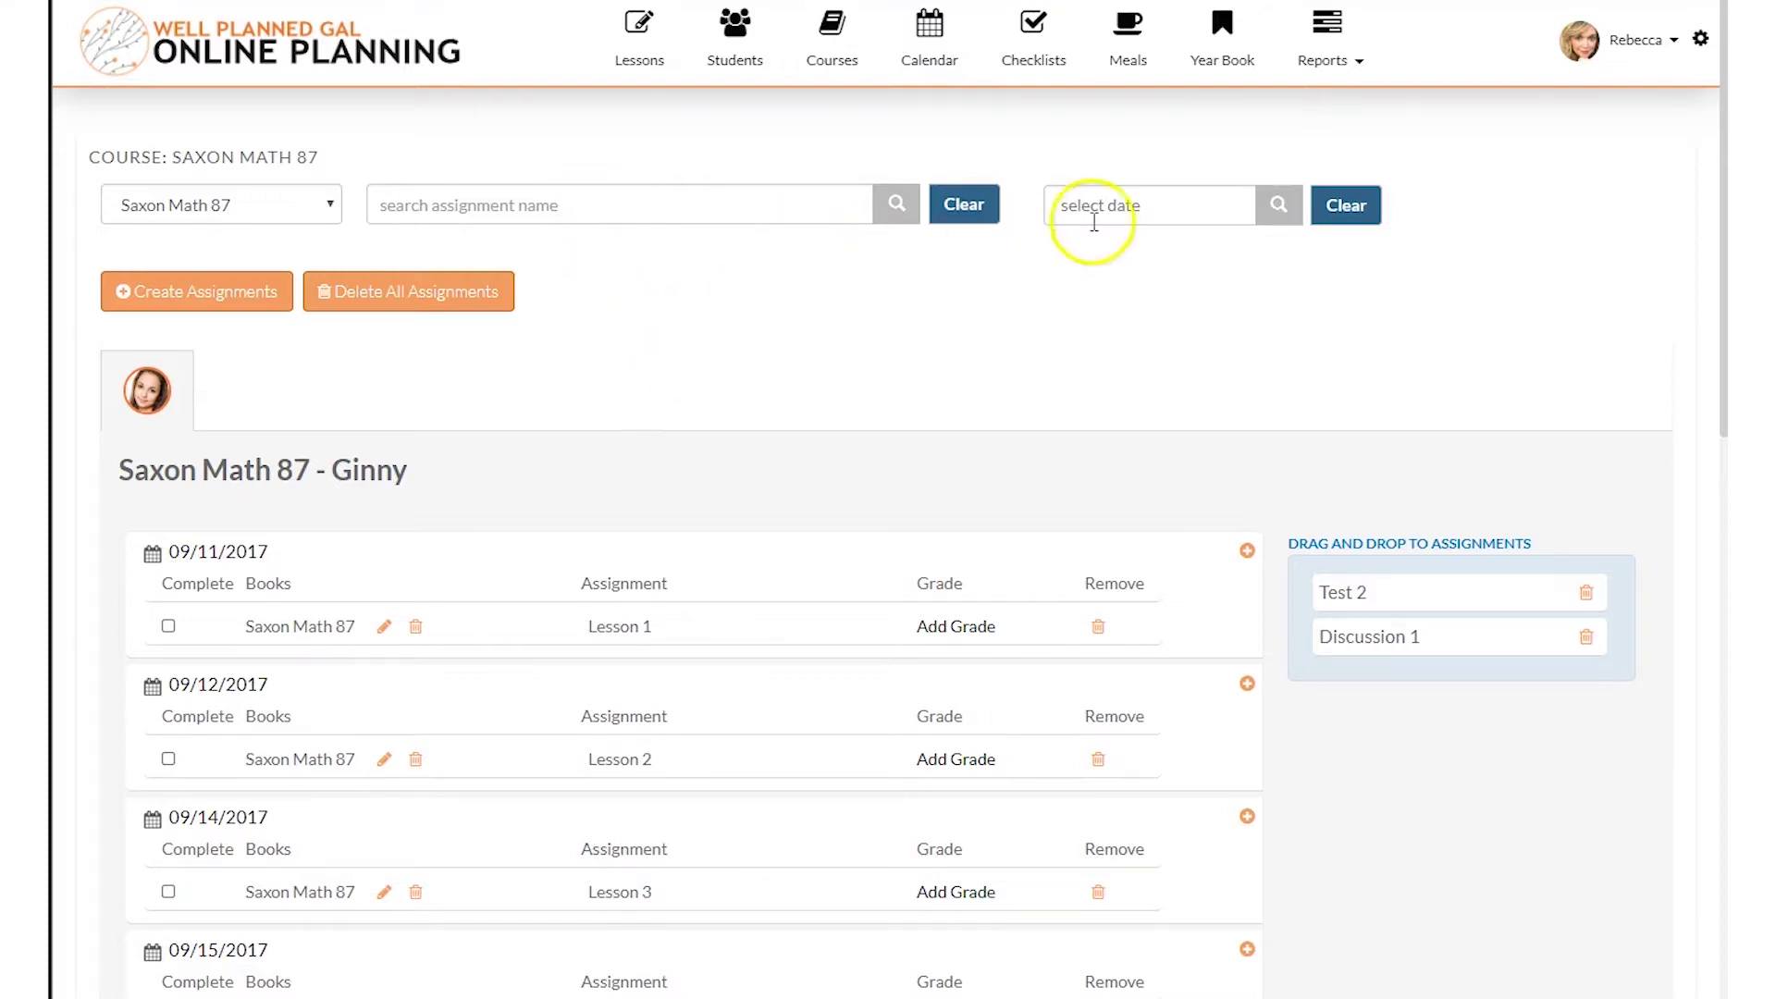
left_click(1177, 205)
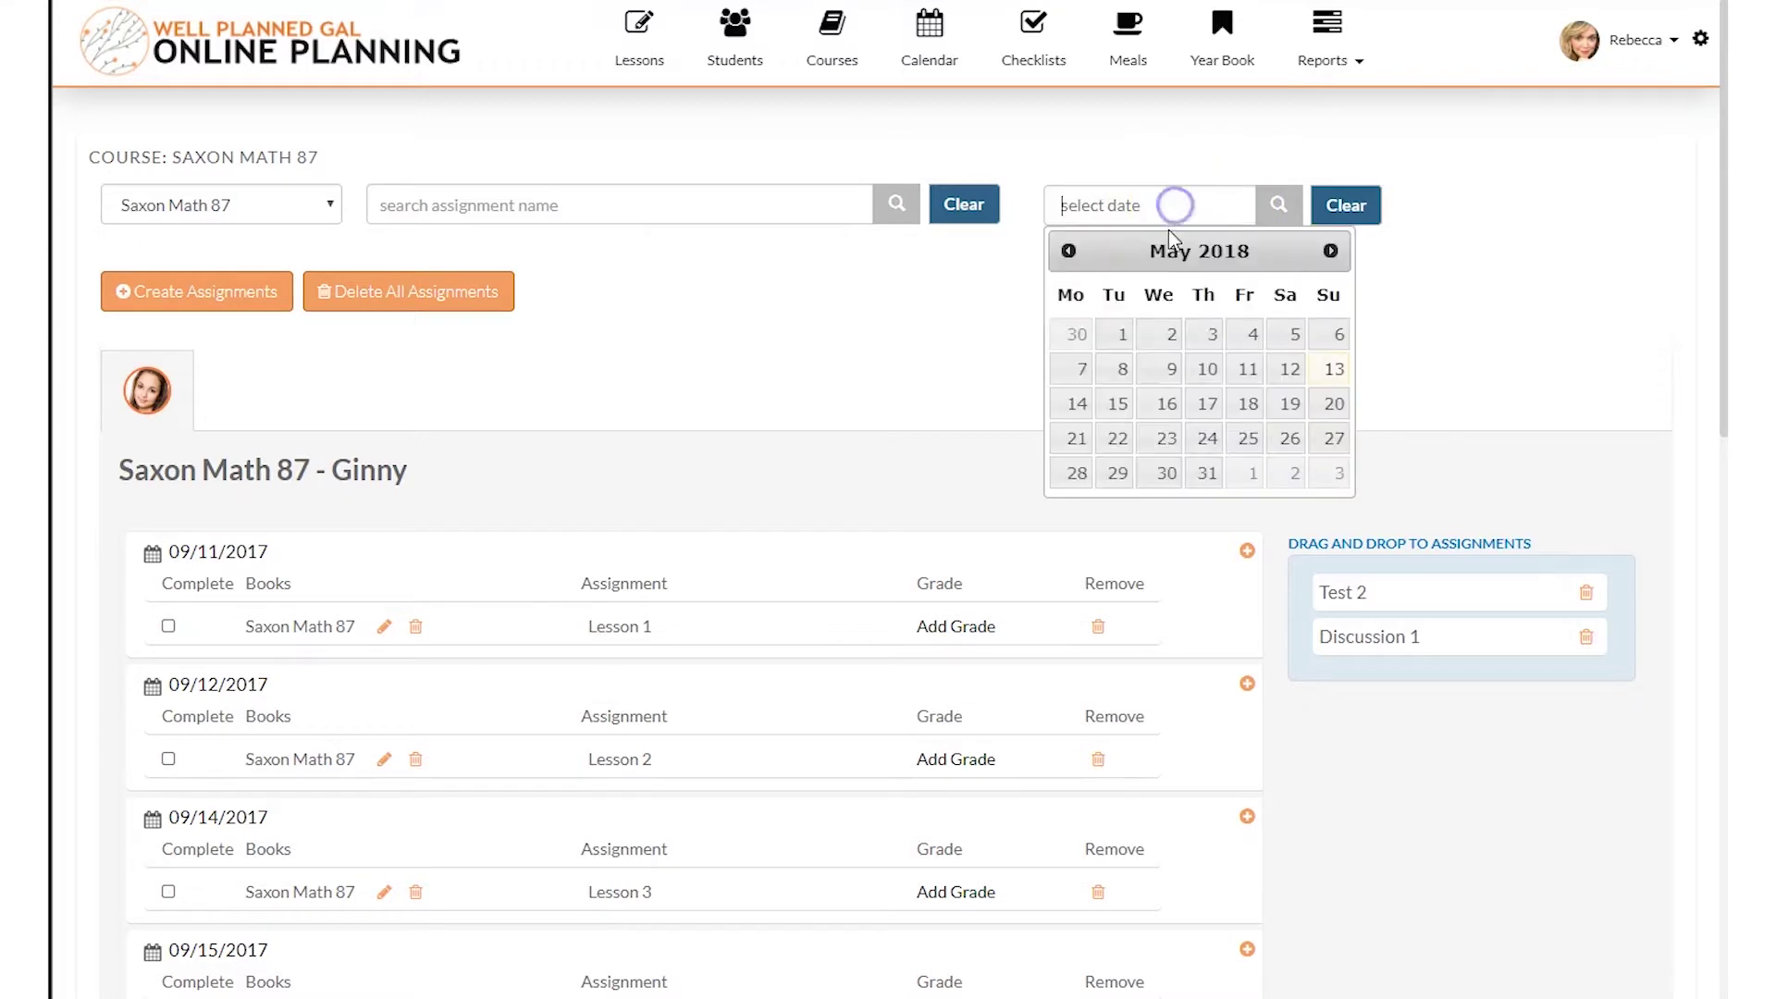
left_click(936, 350)
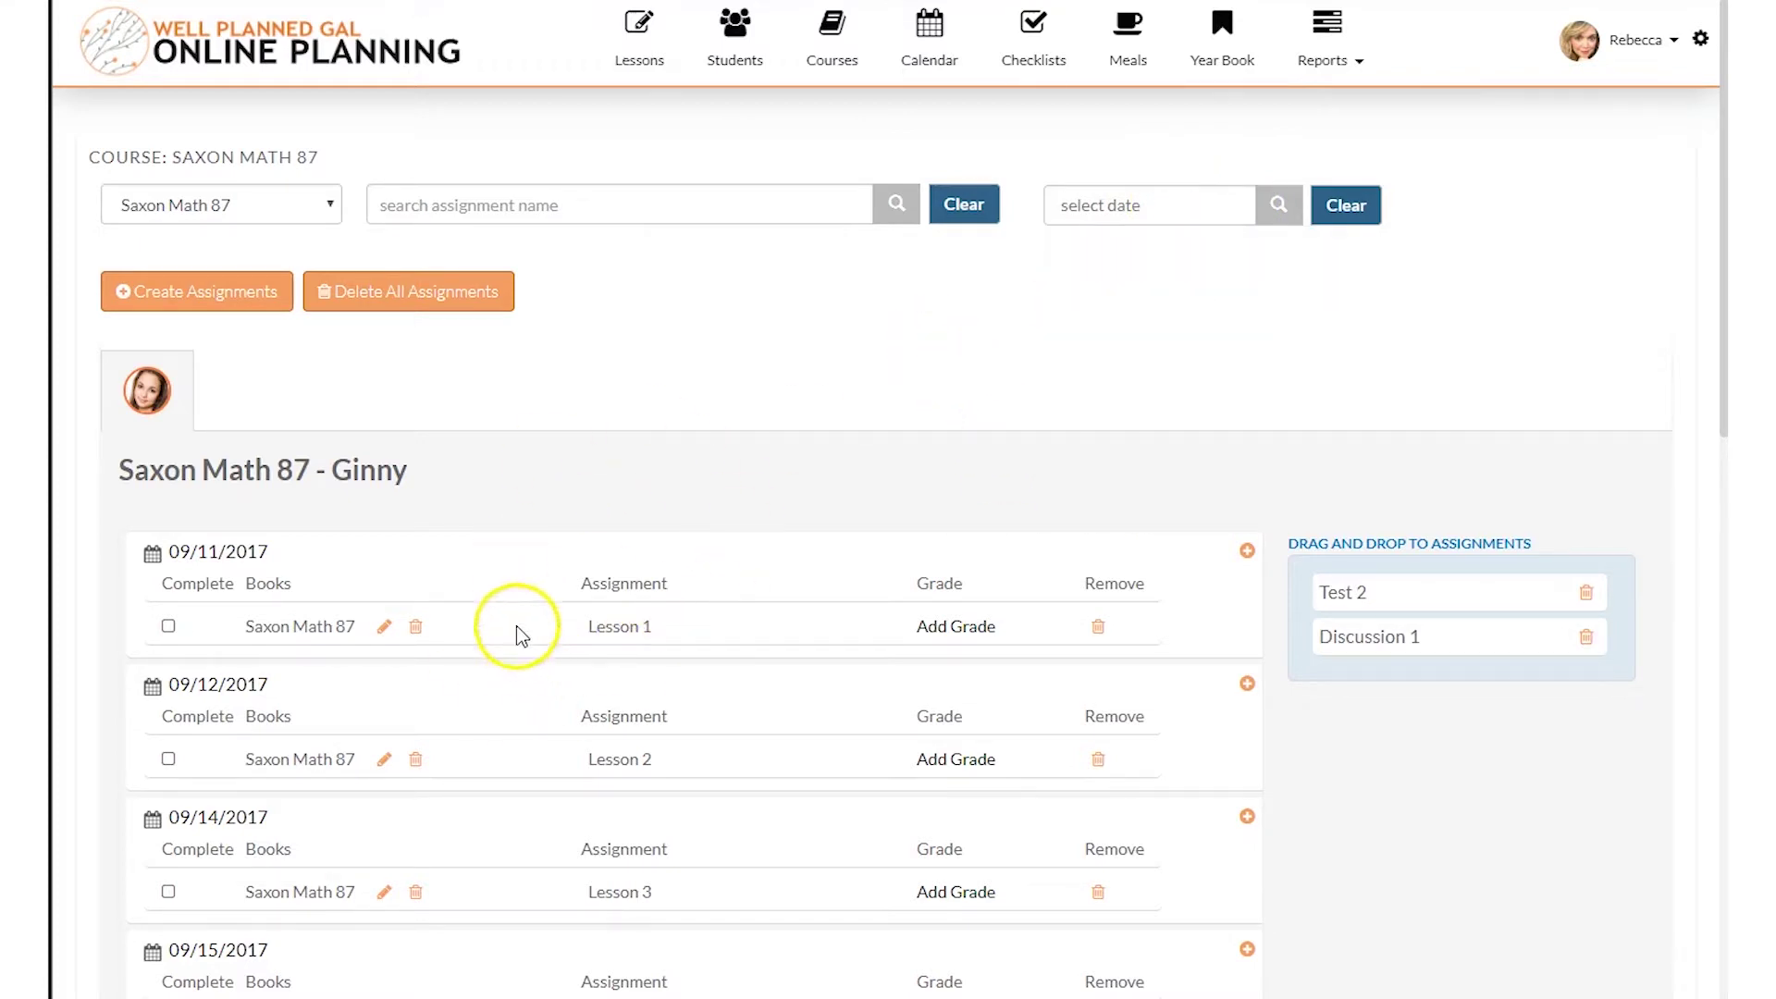
Rename the Lesson 1 assignment on 09/11/2017 as "Lesson 1: Start Strong!" and save the new title
scroll(516, 625, "down", 1)
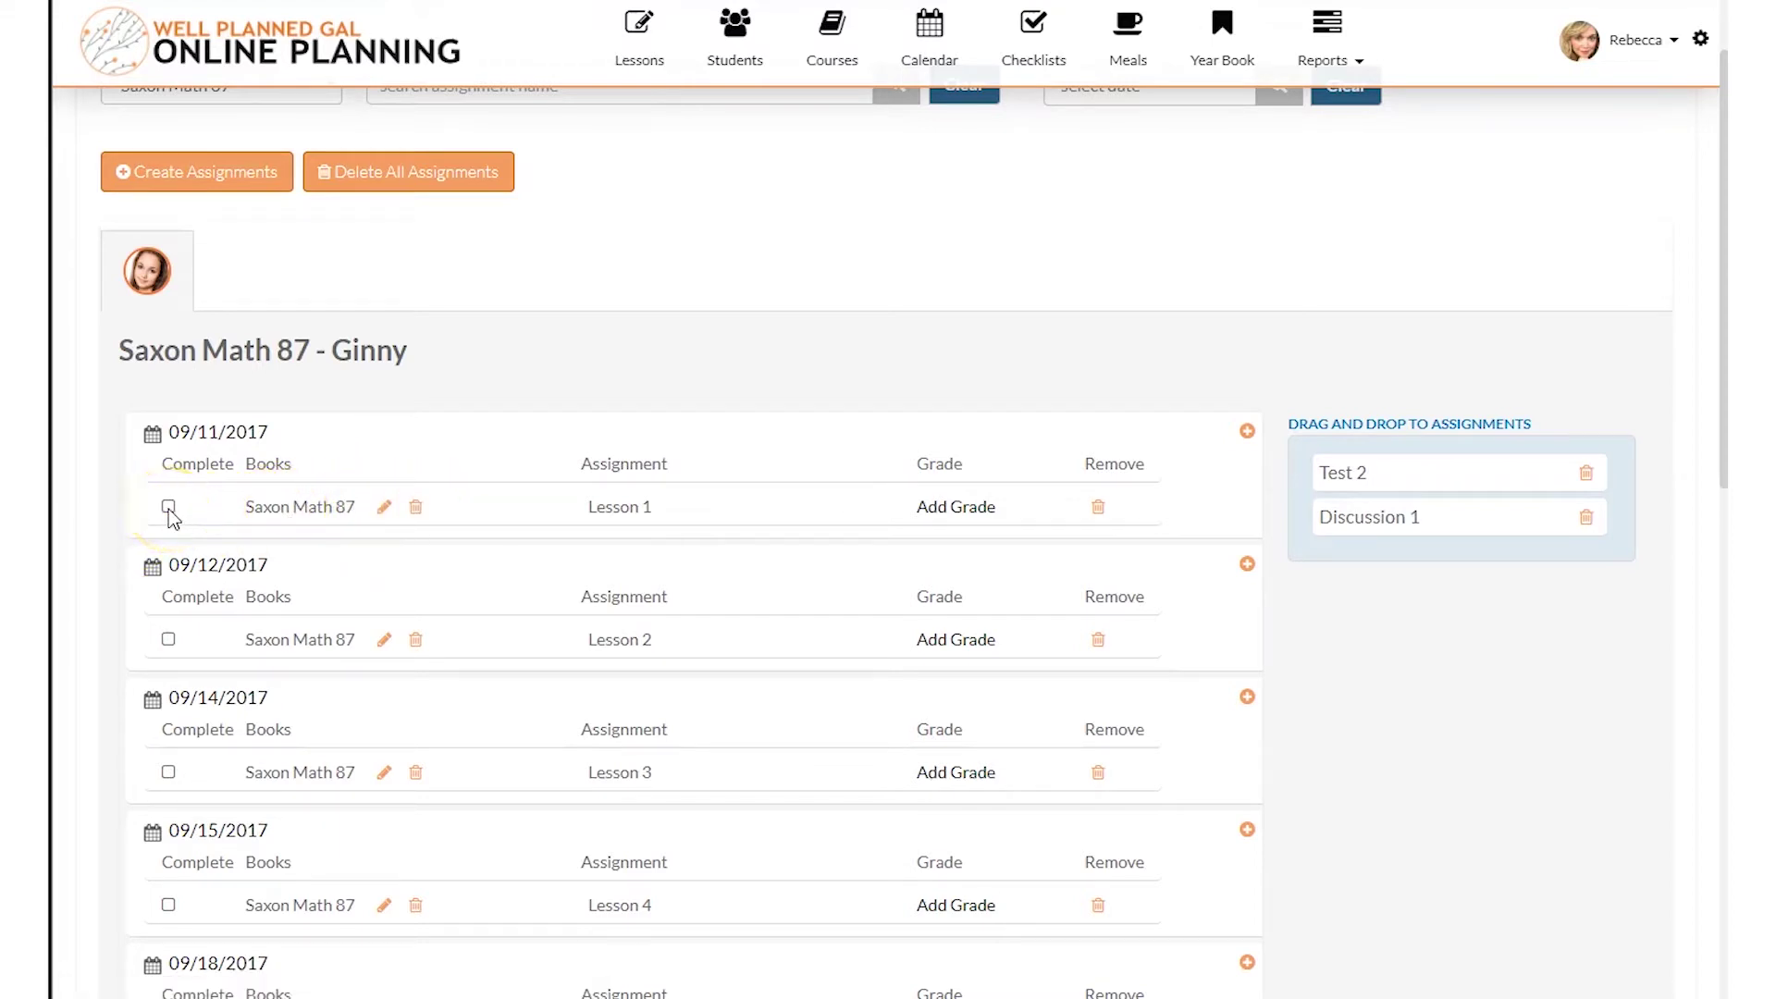
left_click(654, 507)
left_click(640, 514)
left_click(662, 507)
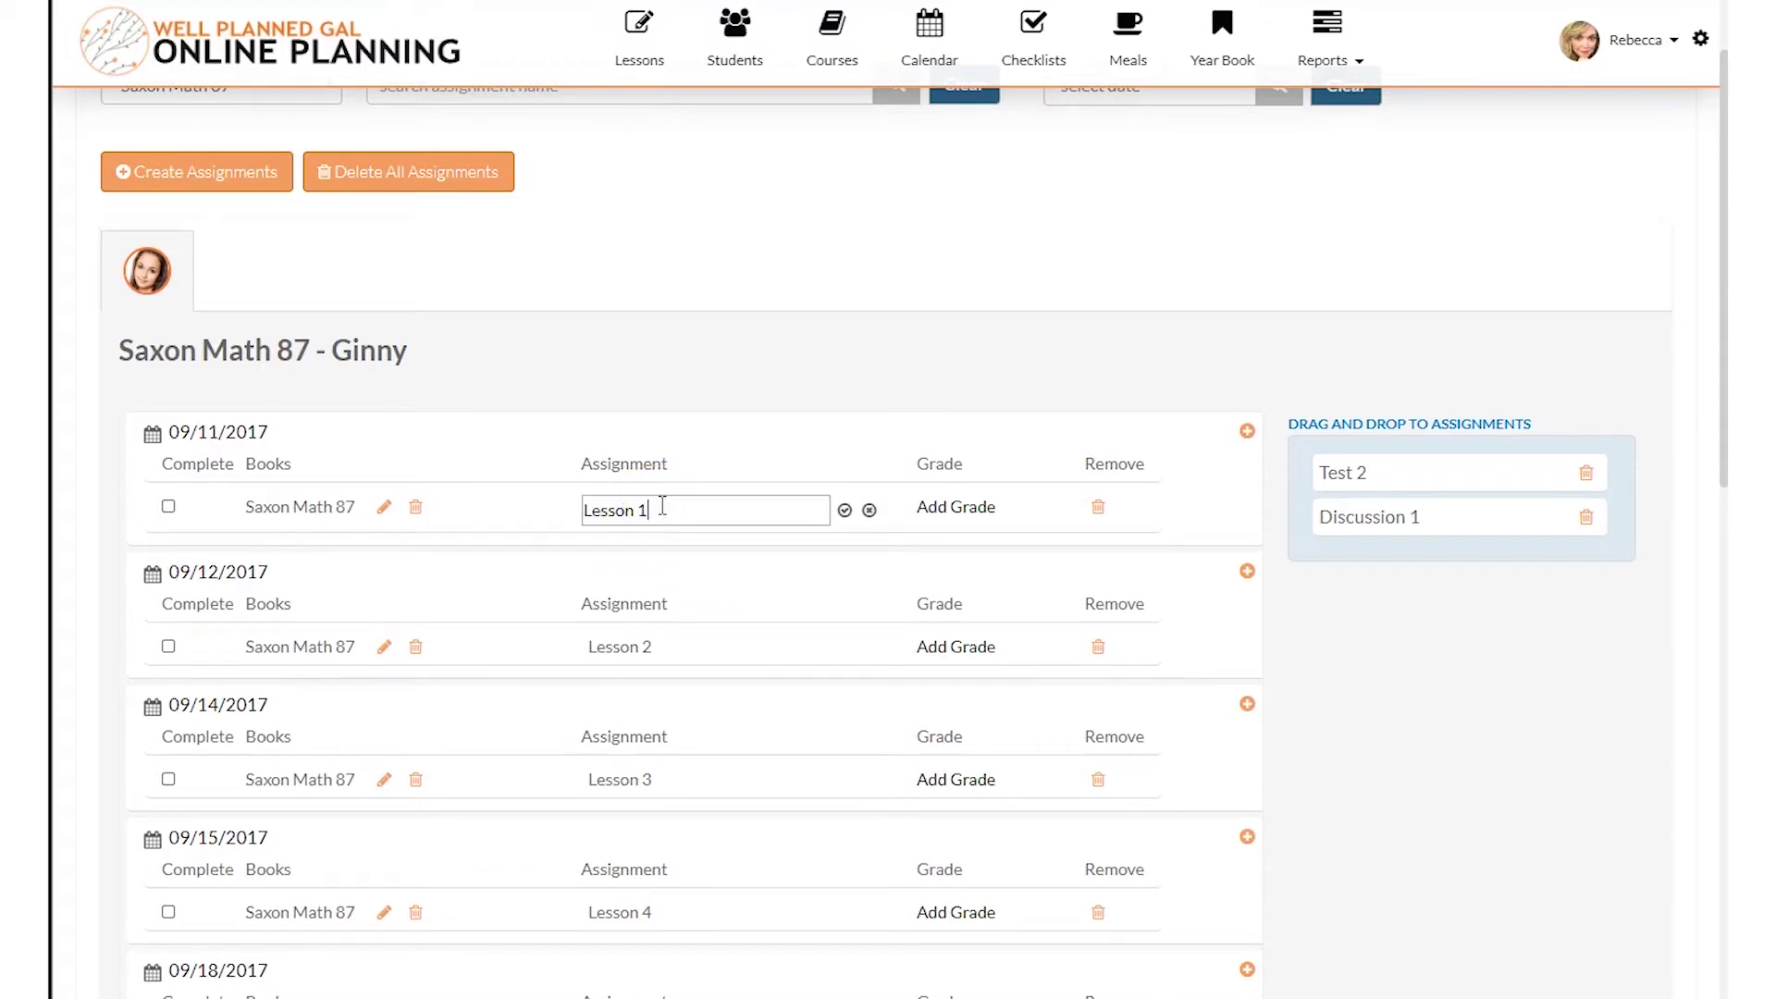
type(": ")
type("Dy")
key("BackSpace")
key("BackSpace")
type("Start Strong!")
left_click(845, 510)
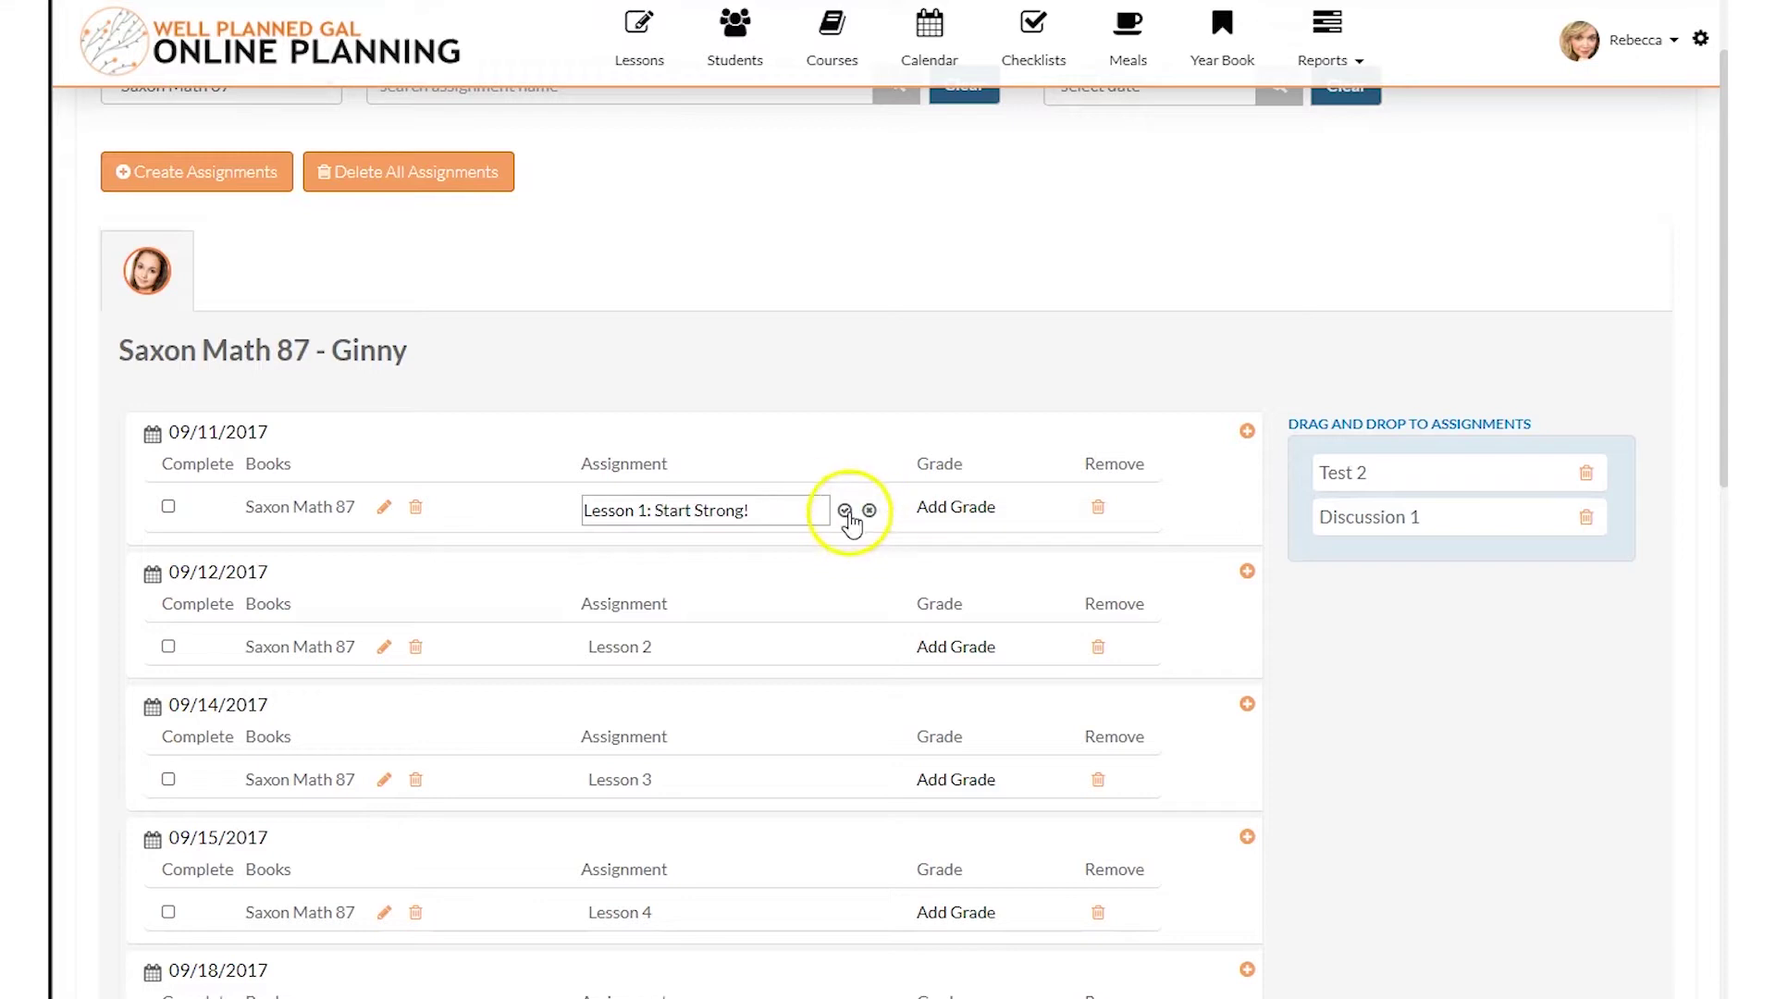
left_click(718, 515)
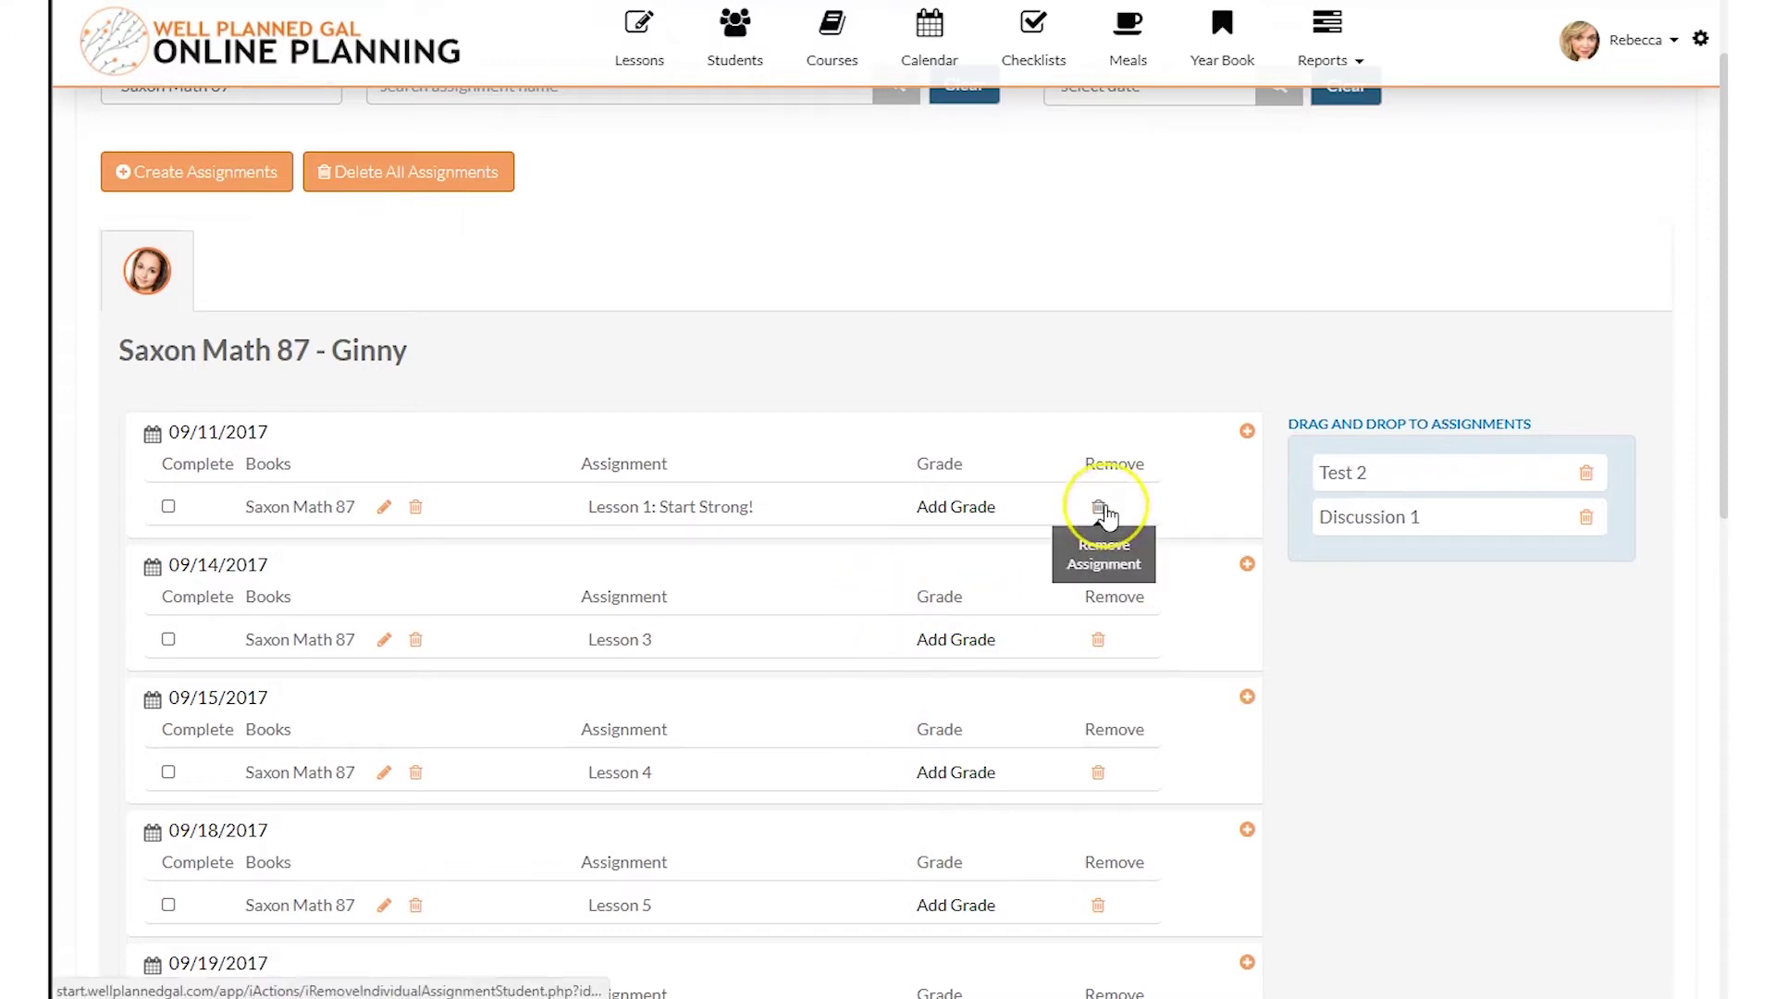
Add a Discussion assignment titled "Review how the first day went" to 09/11/2017
left_click(1247, 433)
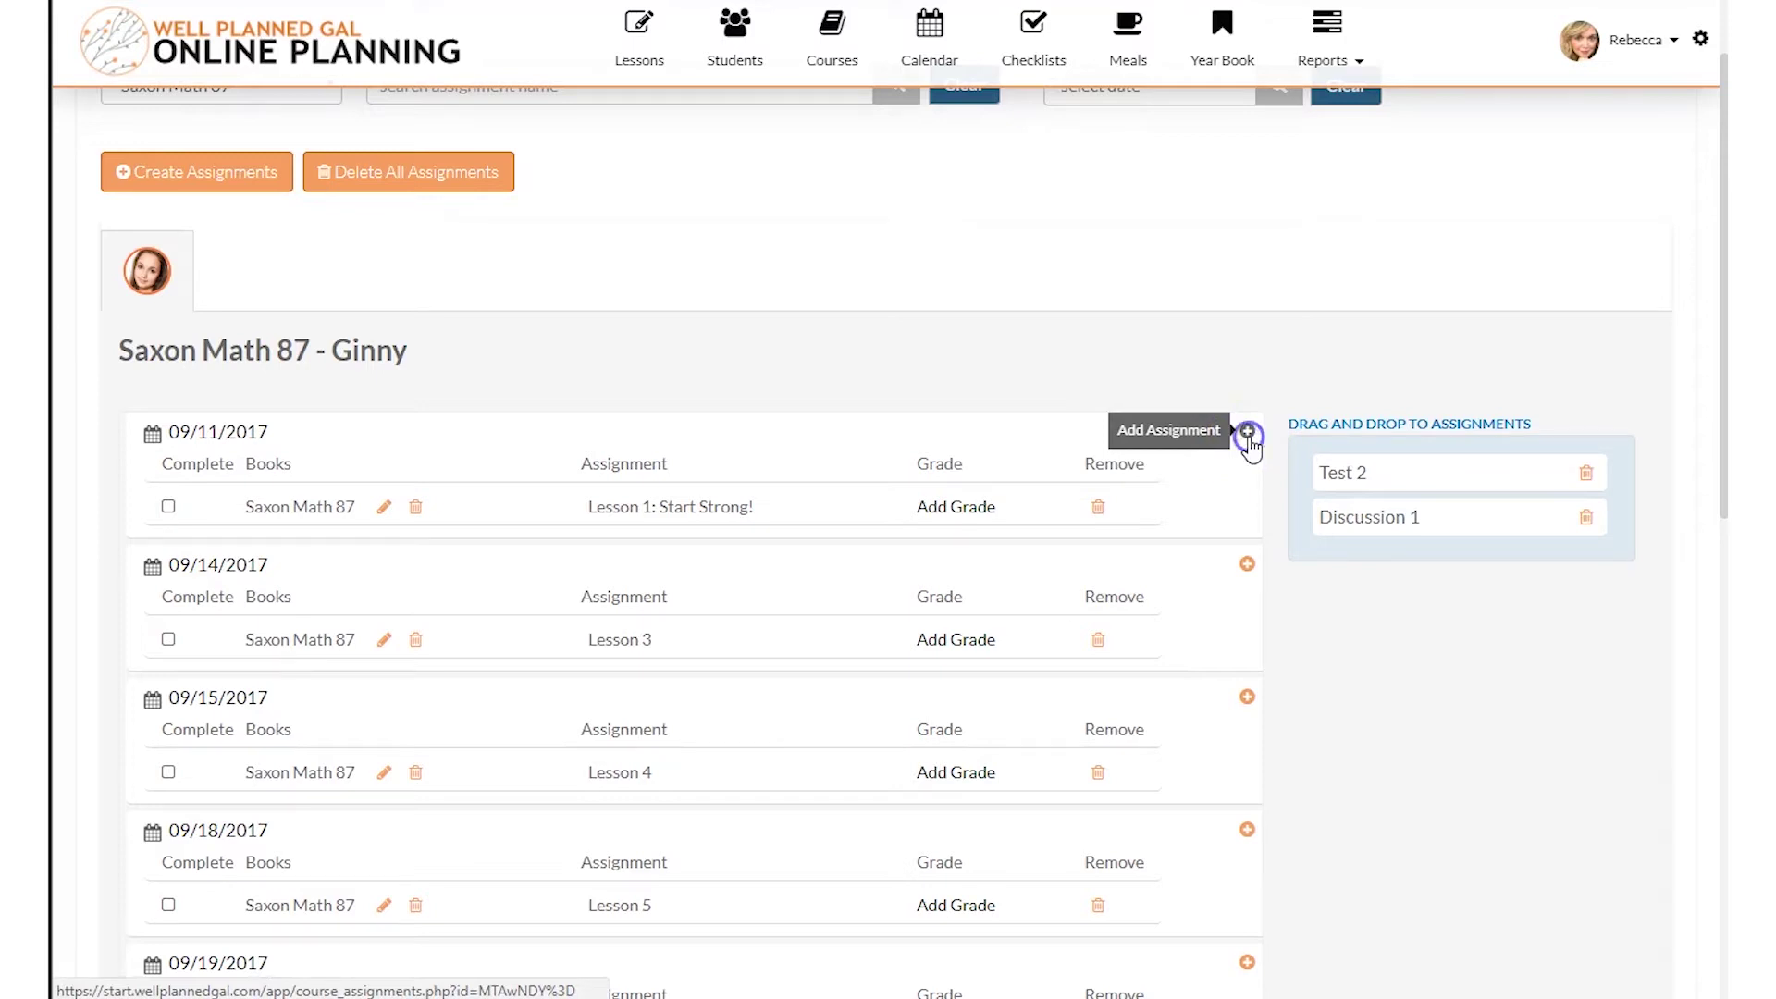
left_click(953, 153)
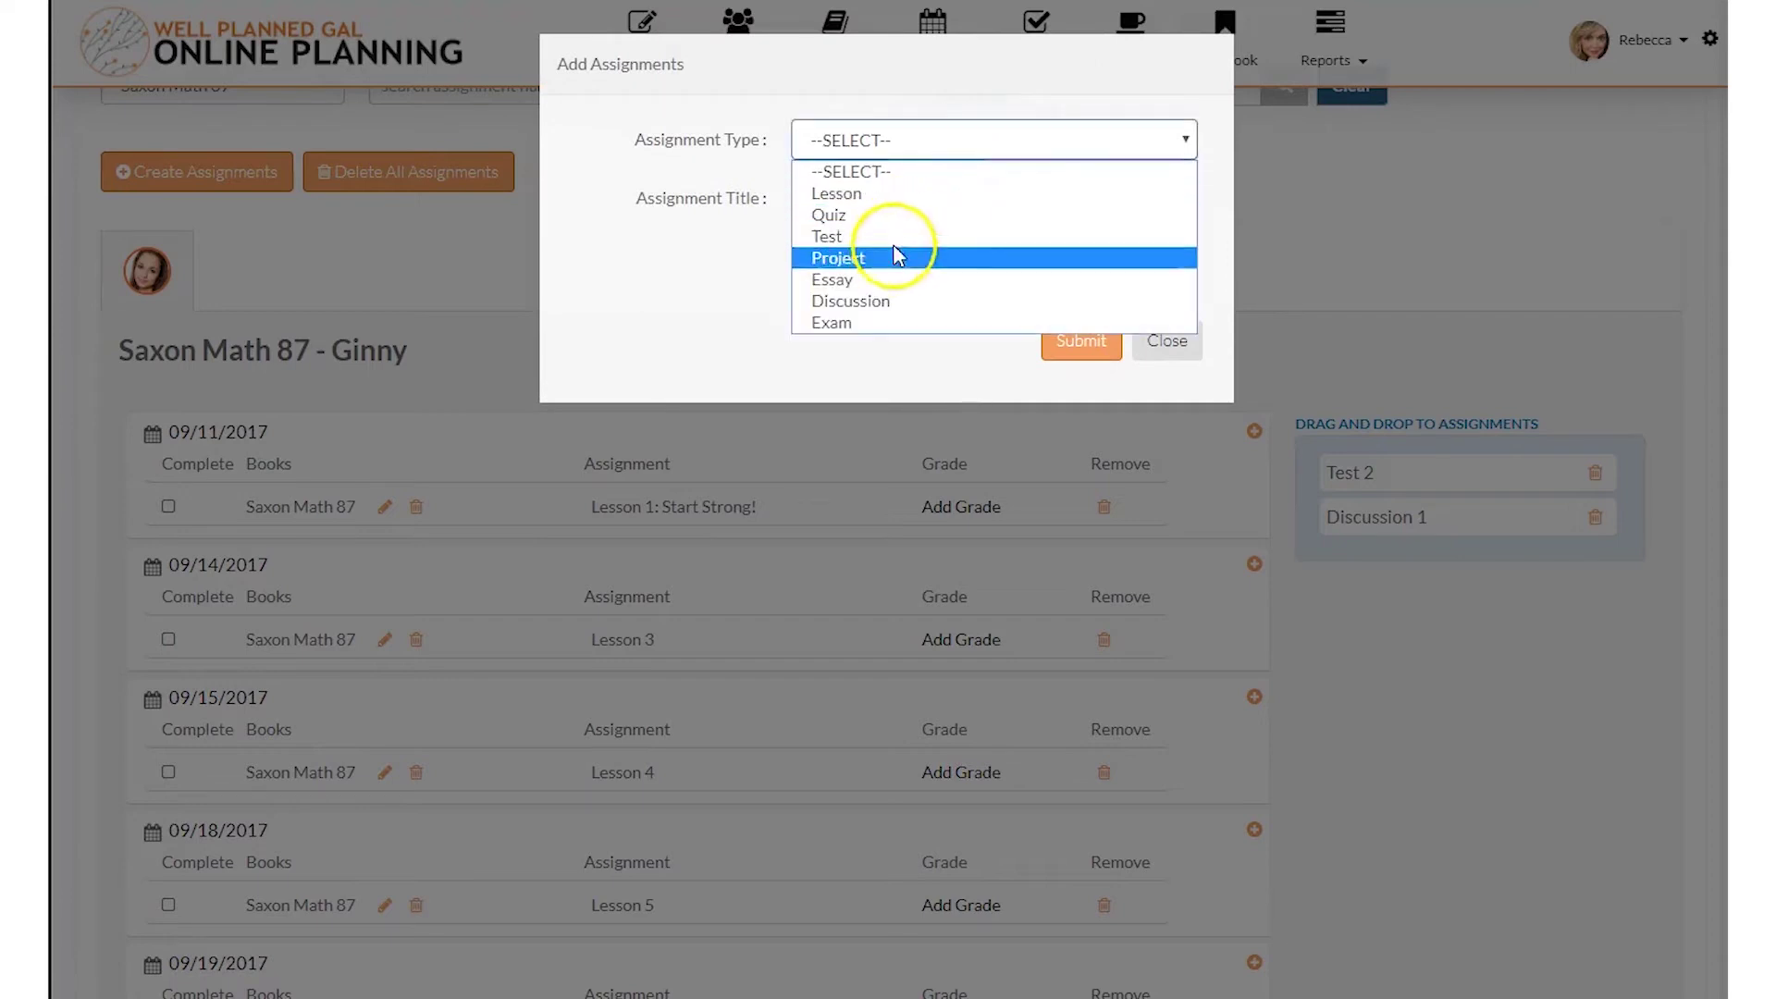
left_click(863, 305)
left_click(862, 194)
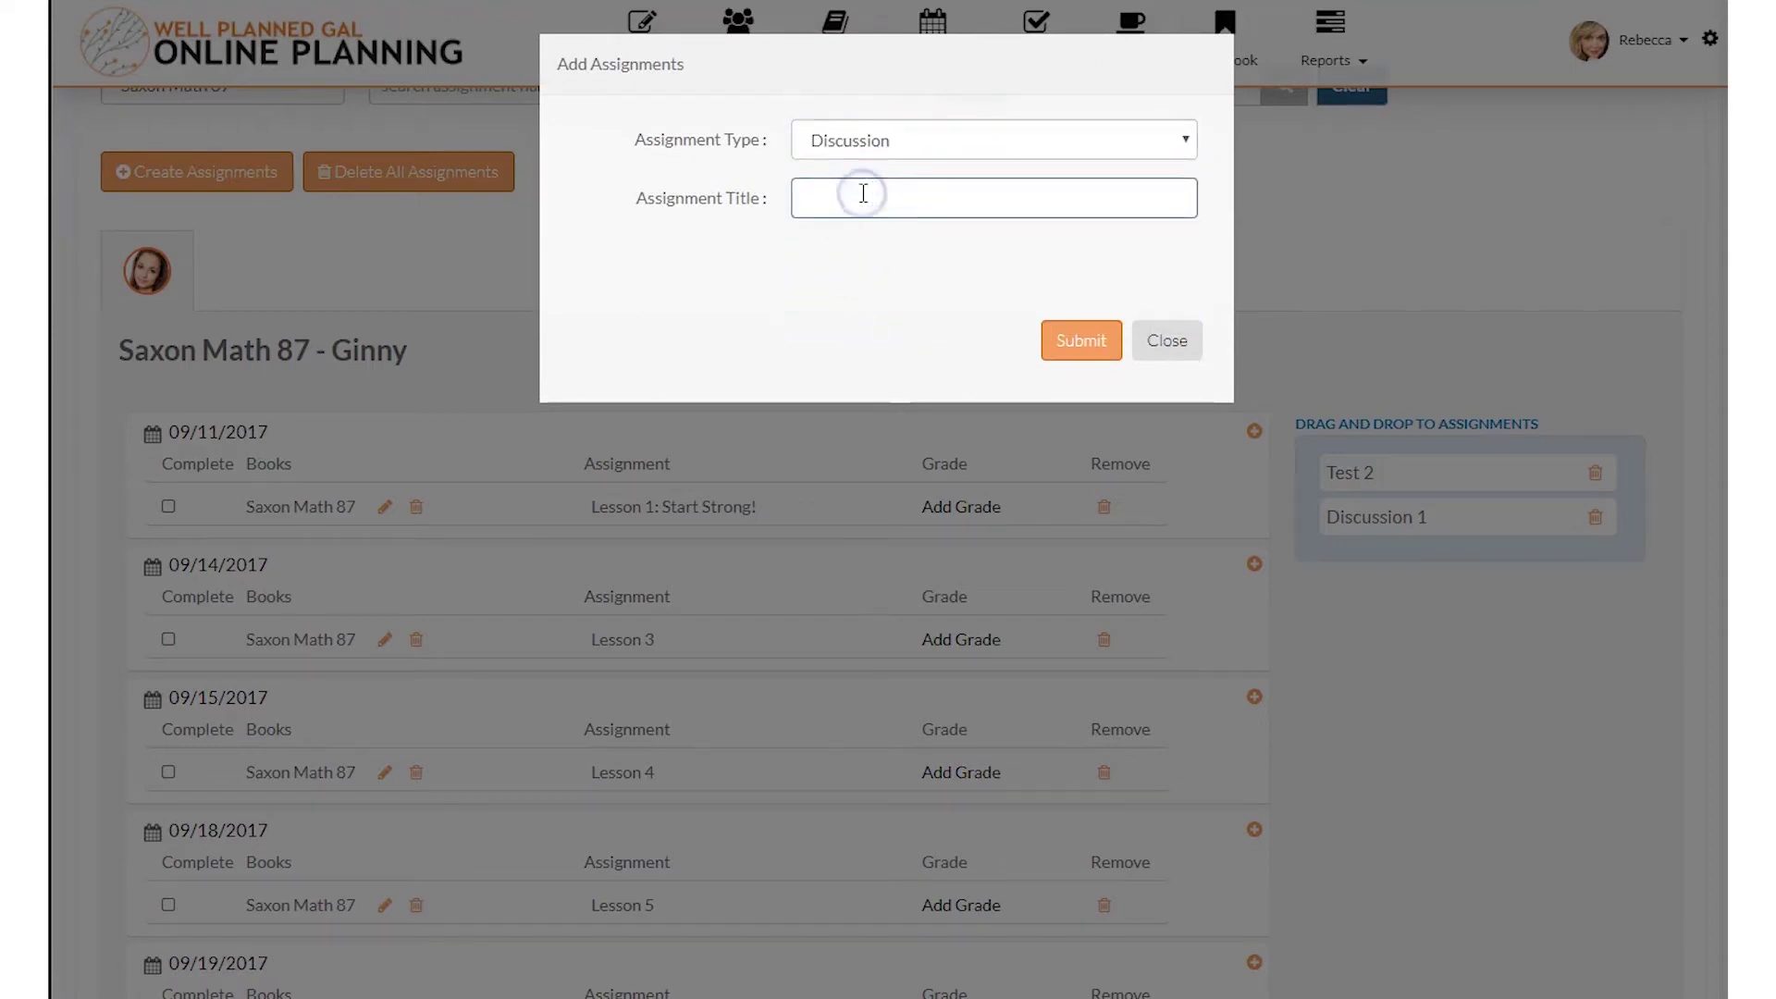
type("Review how the first day went")
left_click(1045, 337)
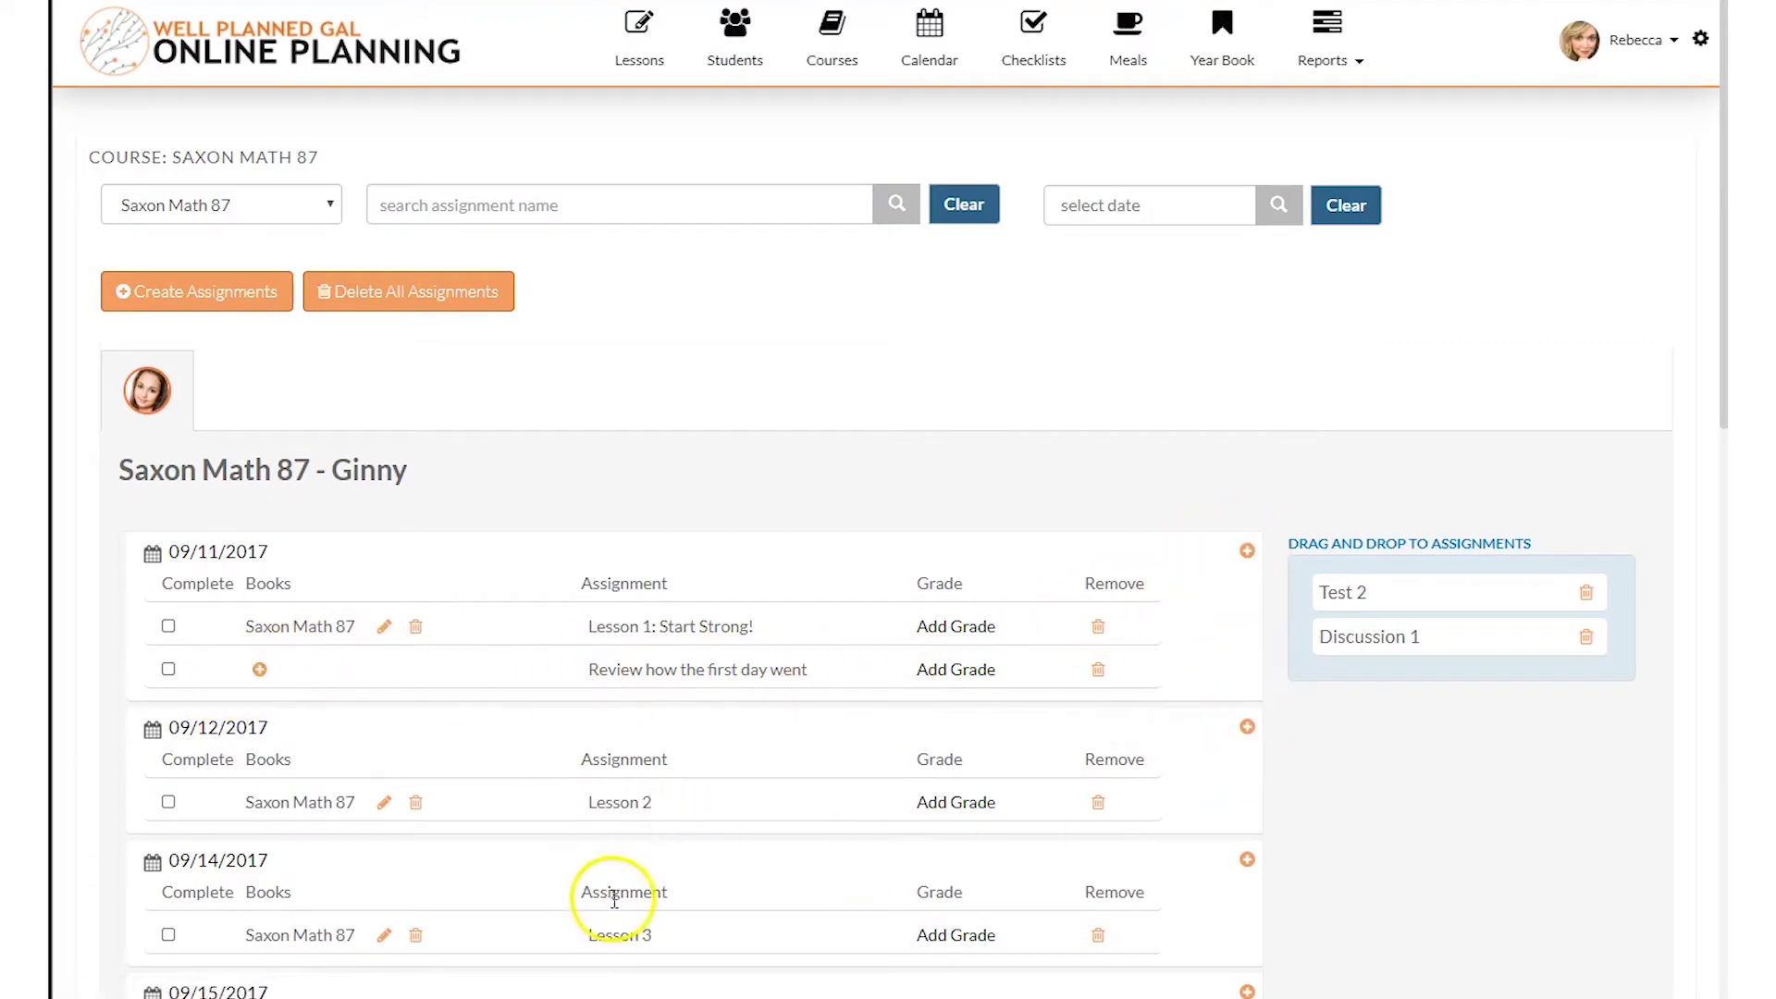
Move the 09/11/2017 assignments to 09/18/2017 and batch modify all subsequent assignments for this student
scroll(622, 891, "down", 1)
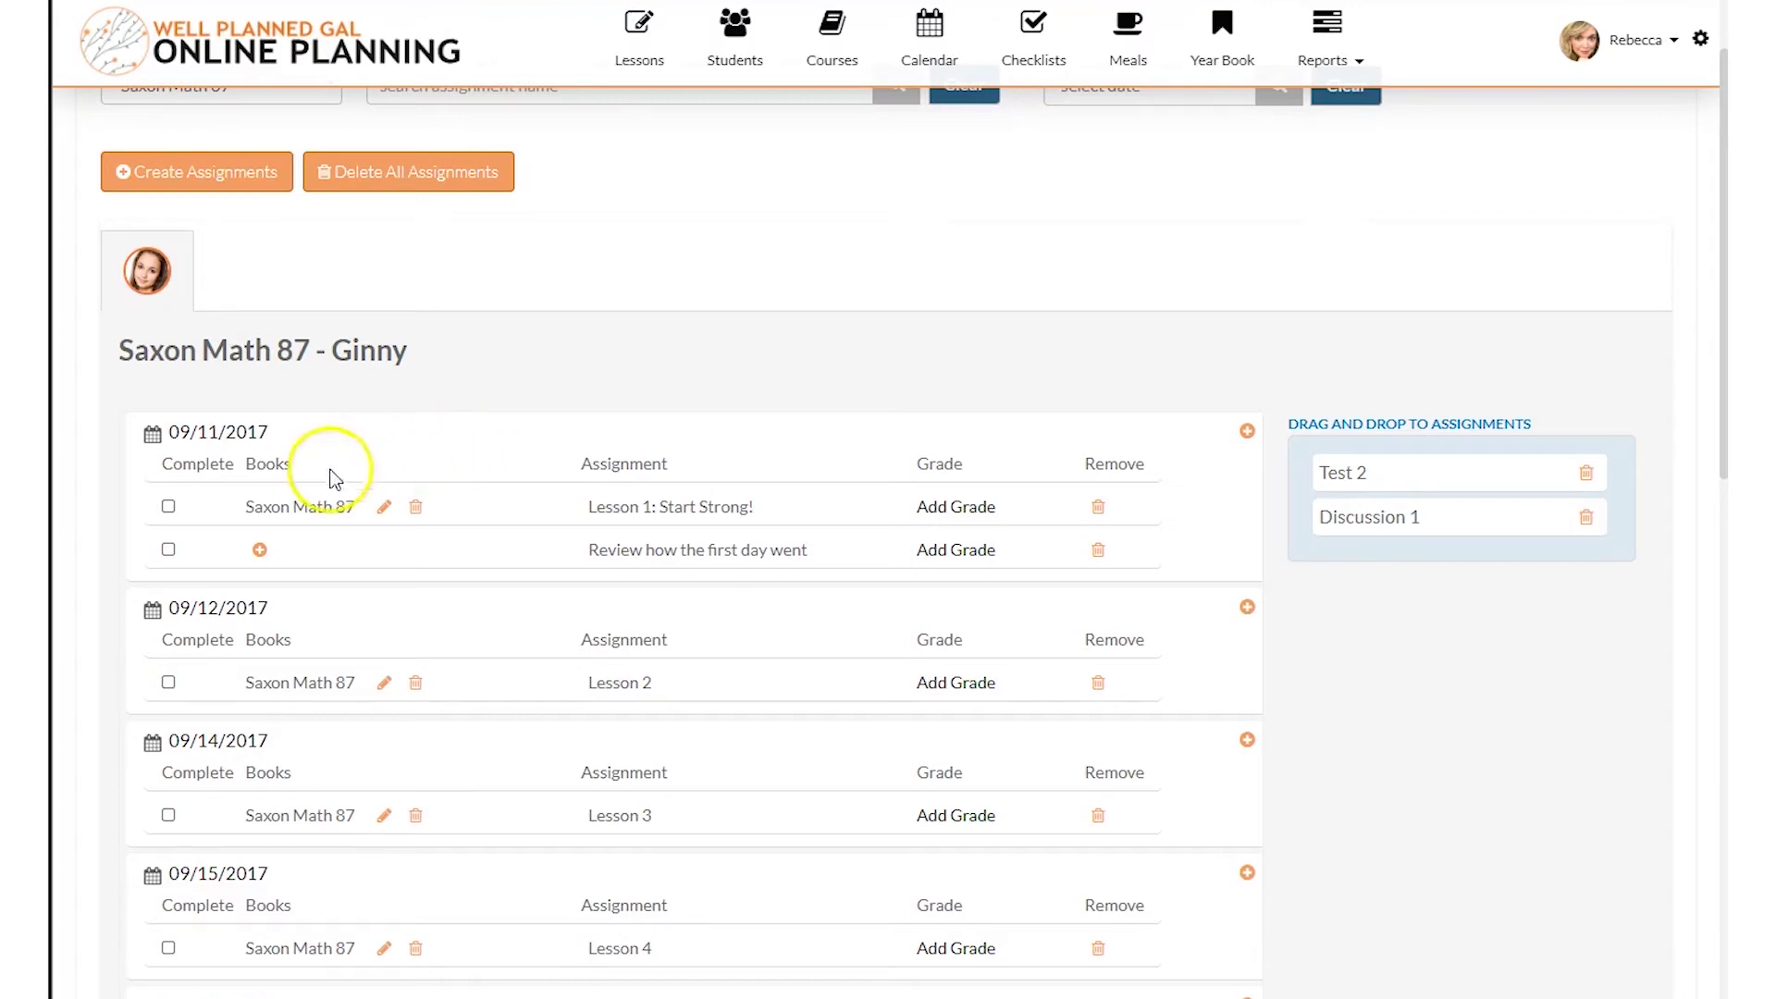
left_click(154, 435)
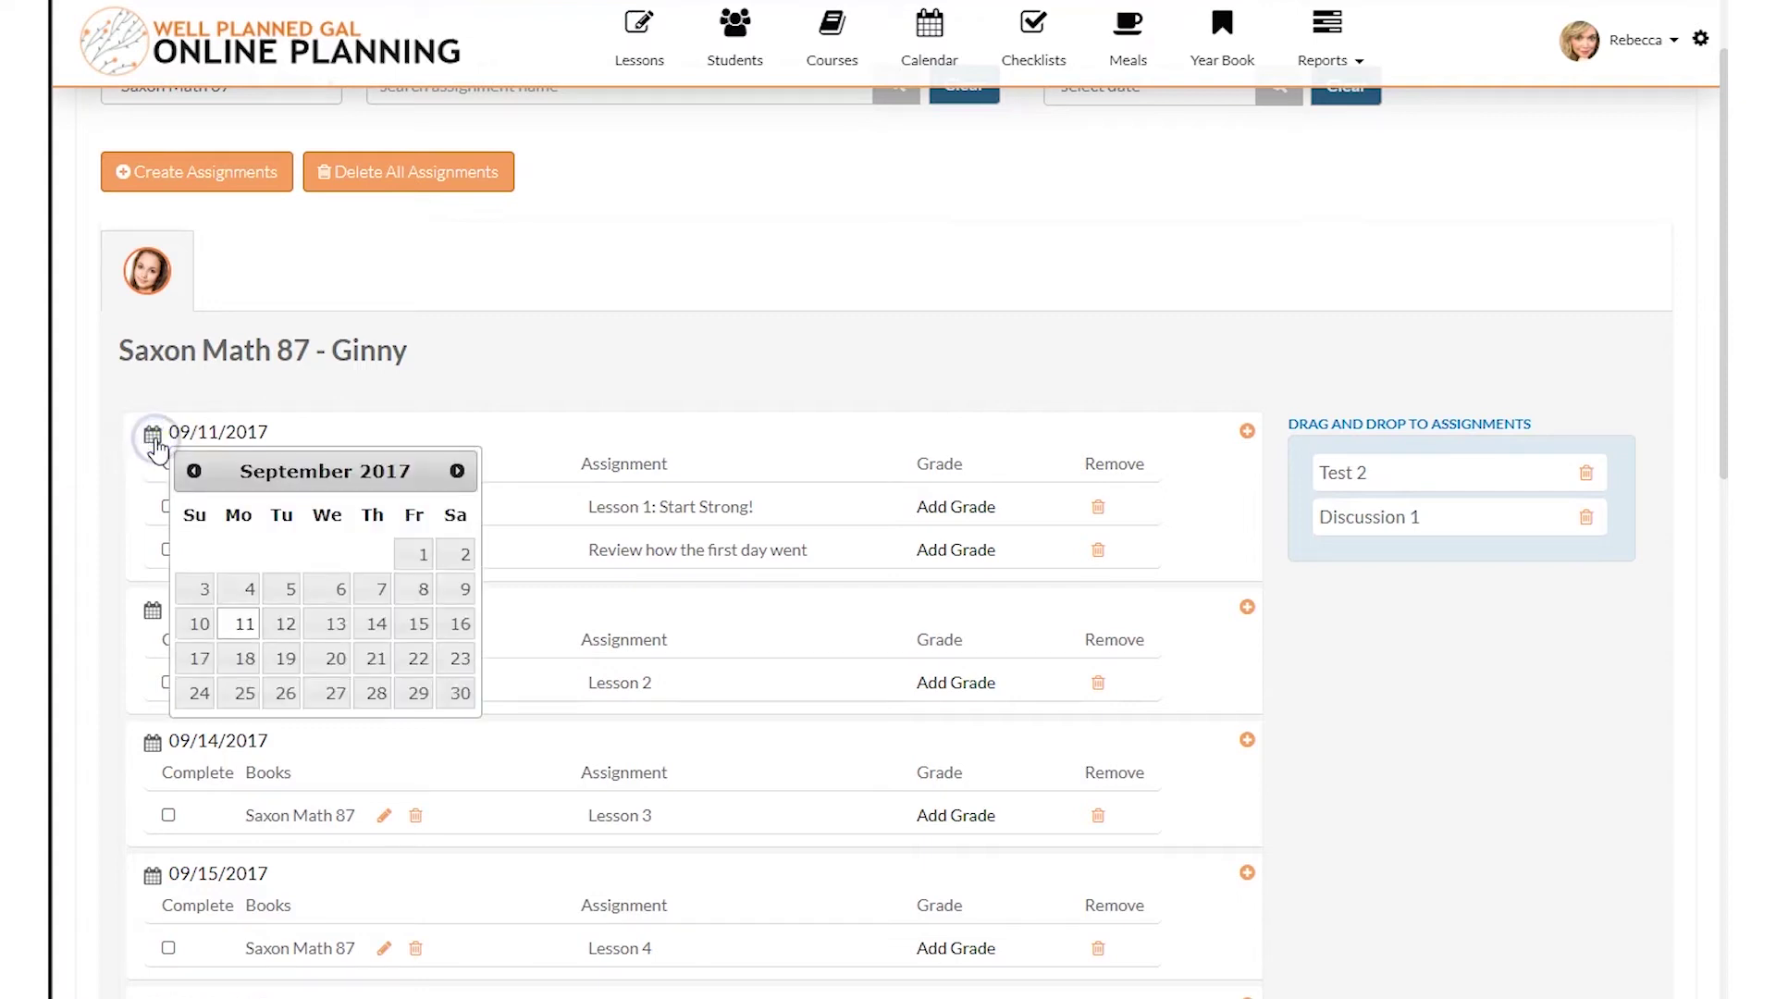
left_click(238, 602)
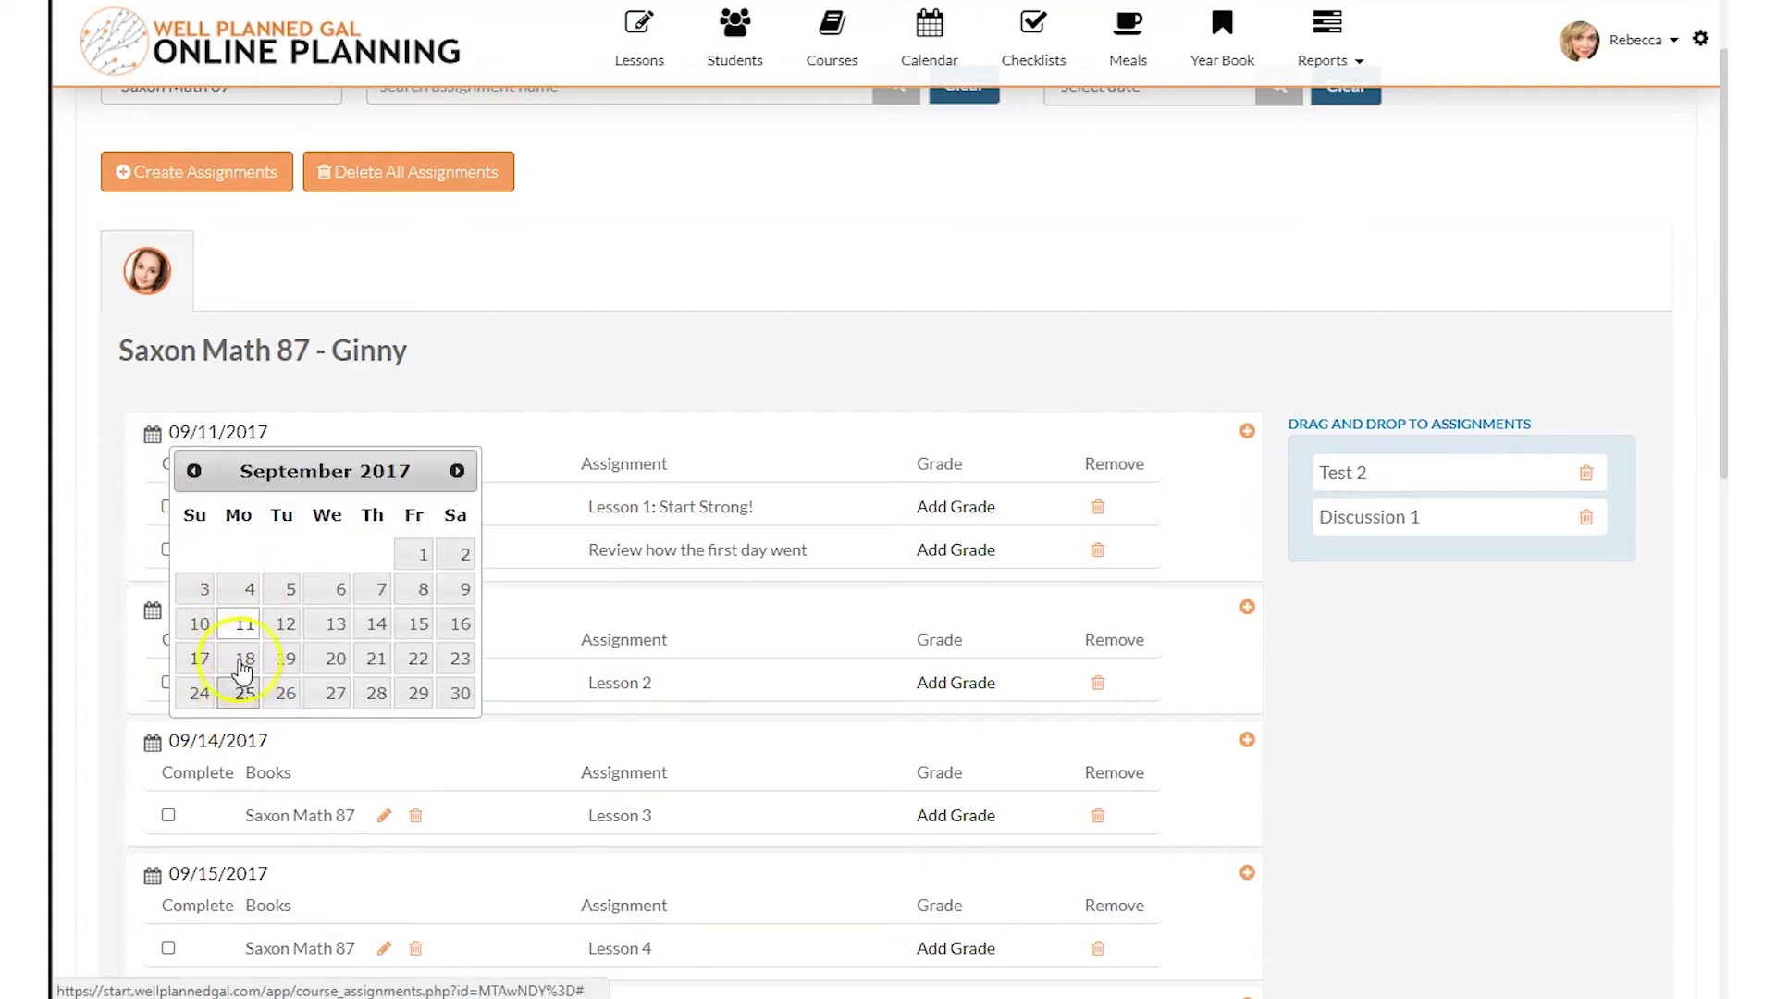
left_click(286, 625)
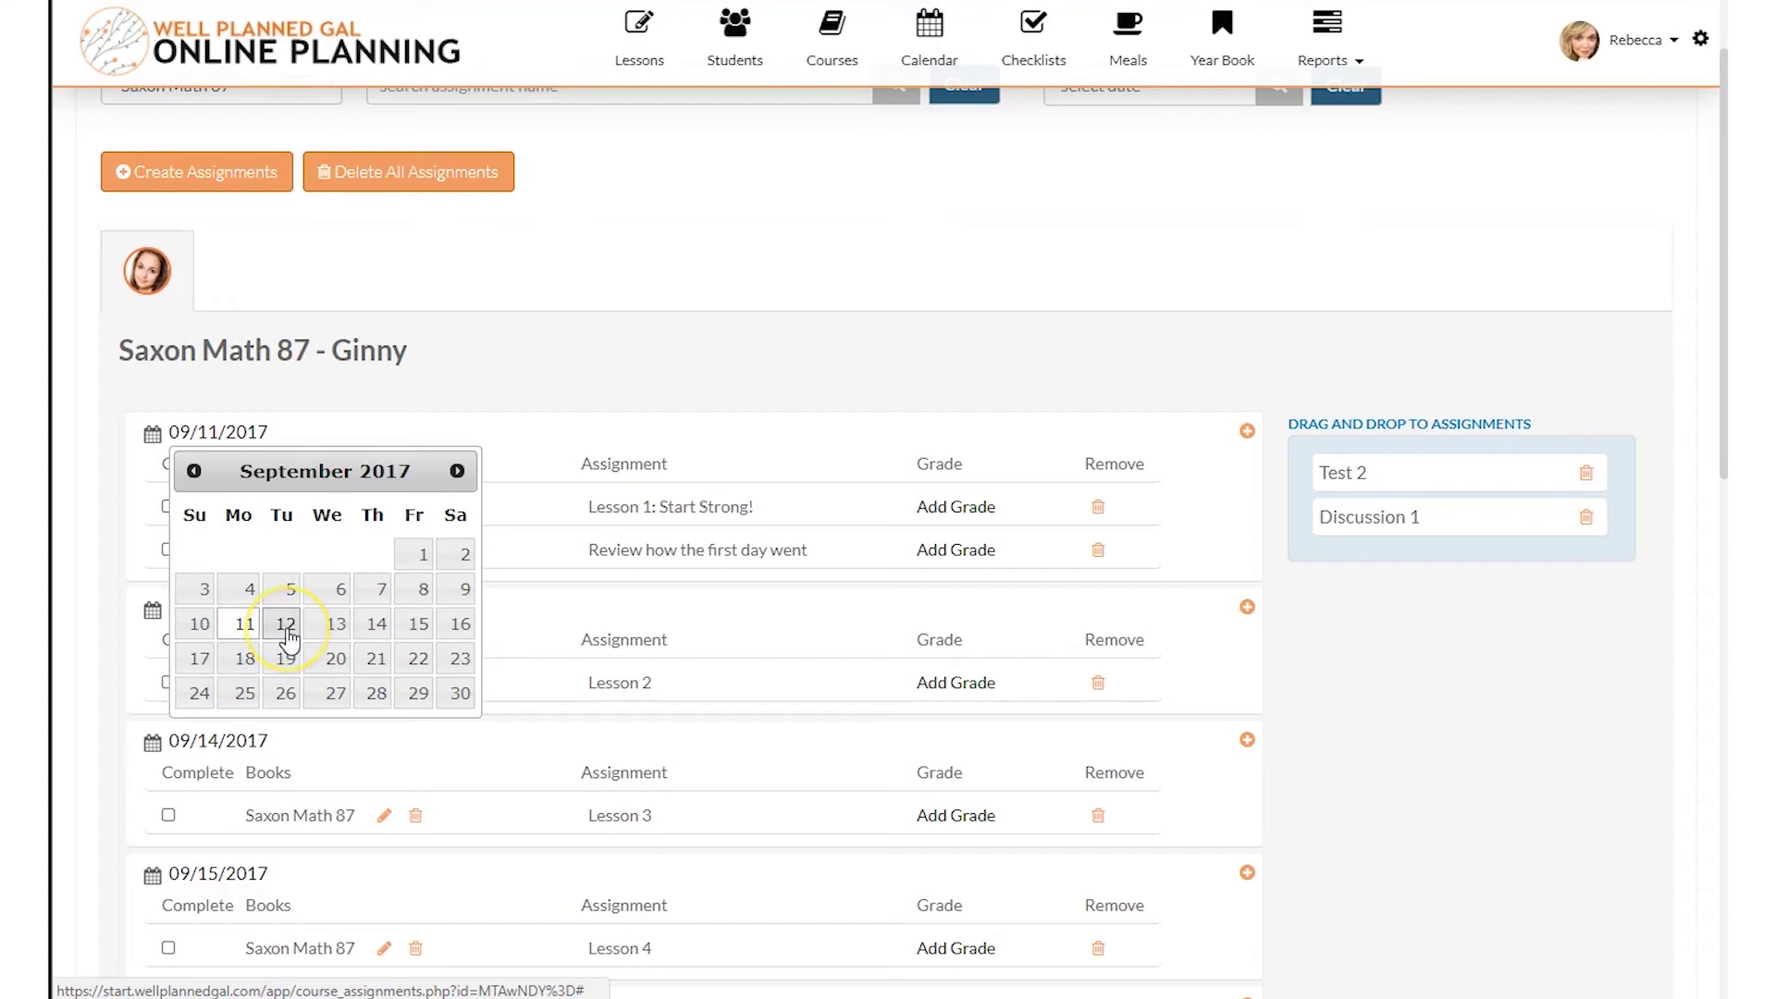
left_click(234, 701)
left_click(244, 662)
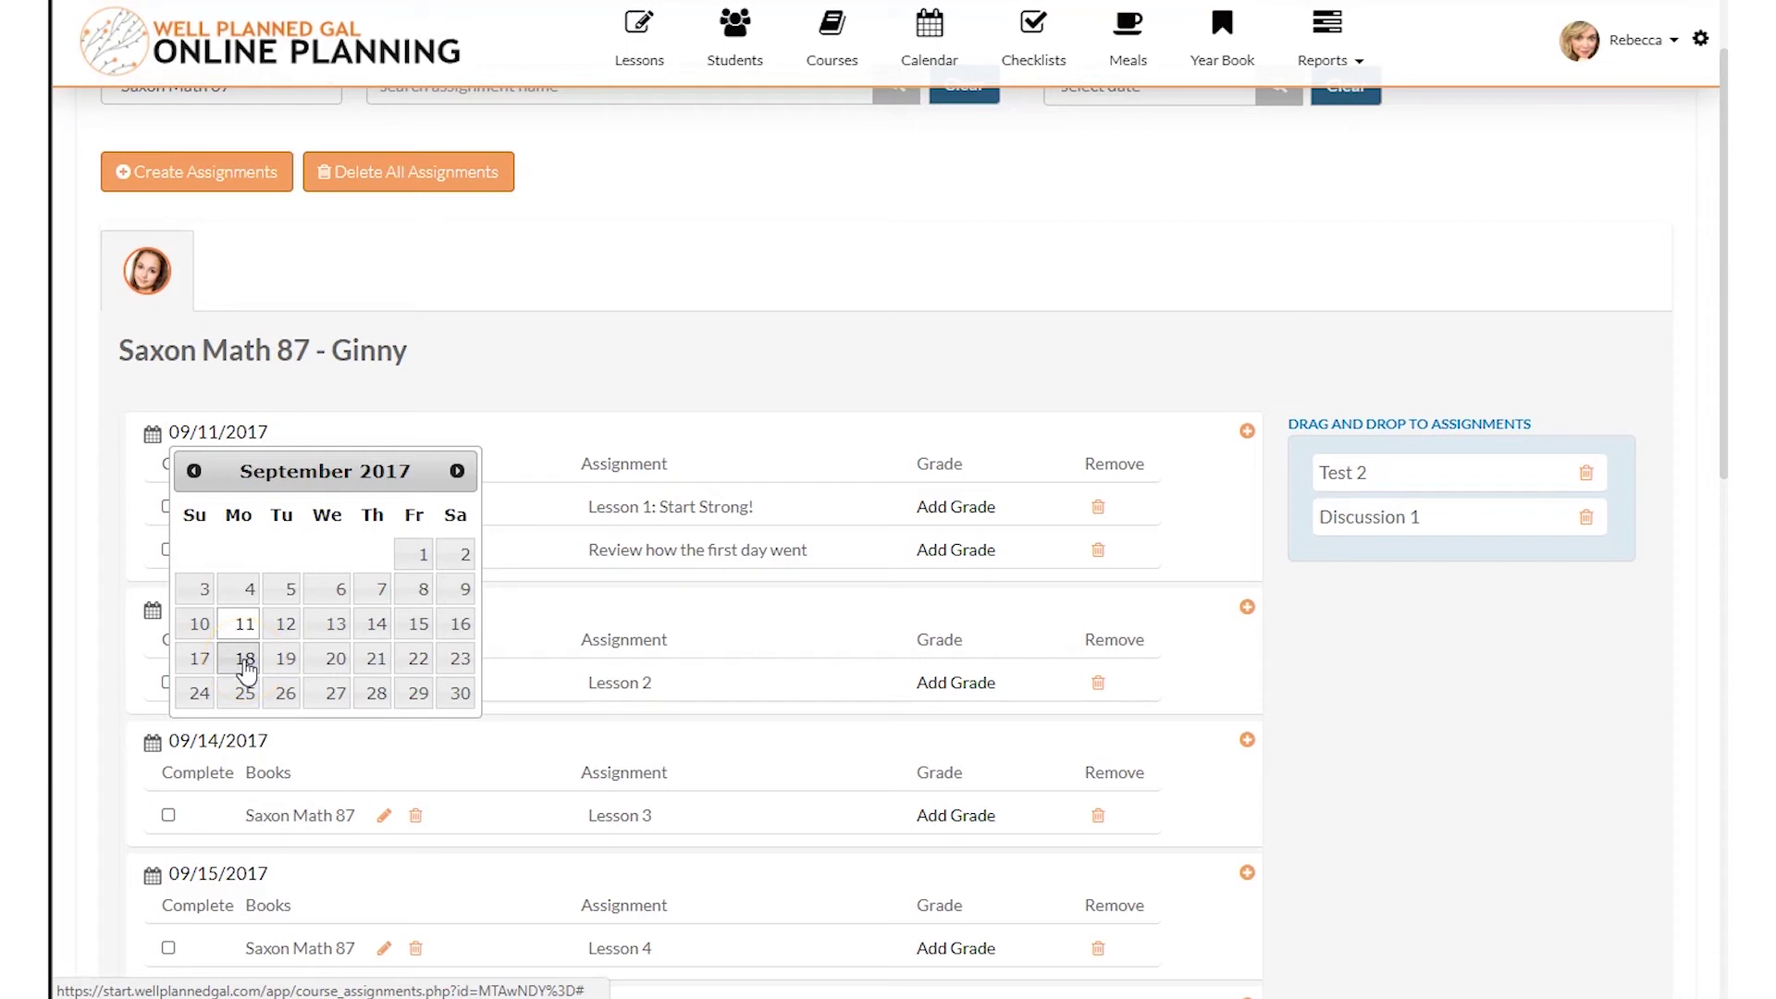
left_click(244, 658)
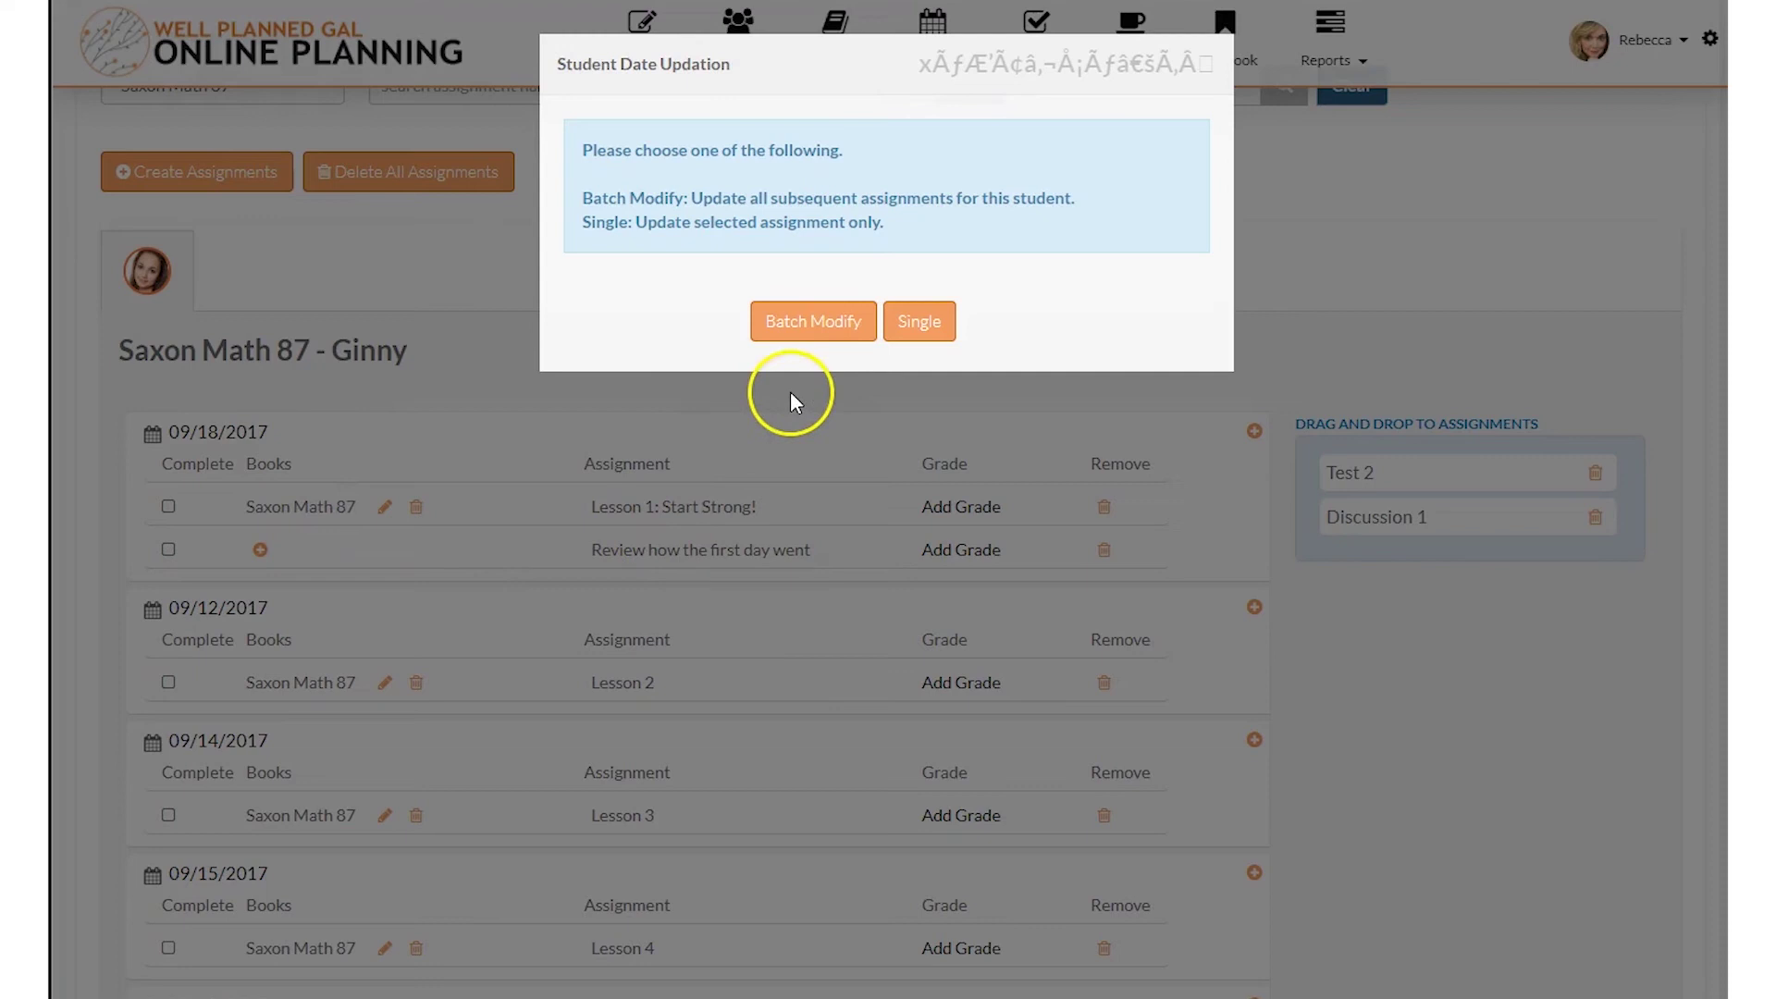
left_click(805, 323)
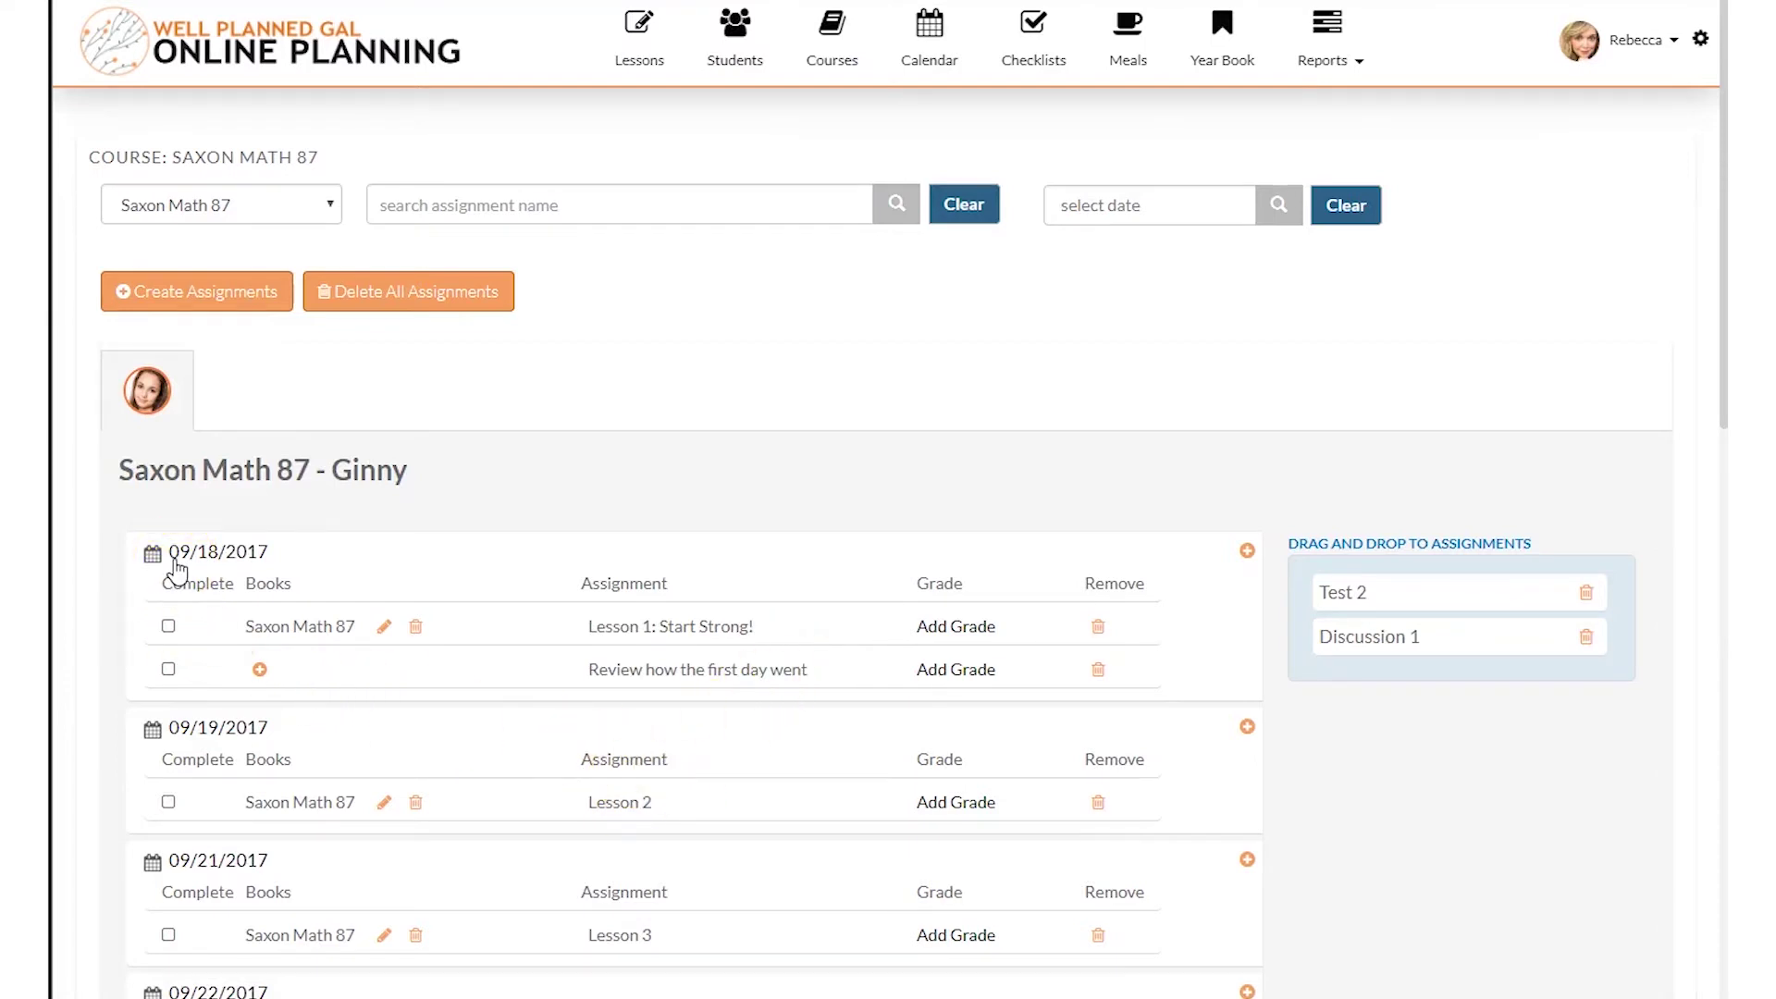
left_click(239, 560)
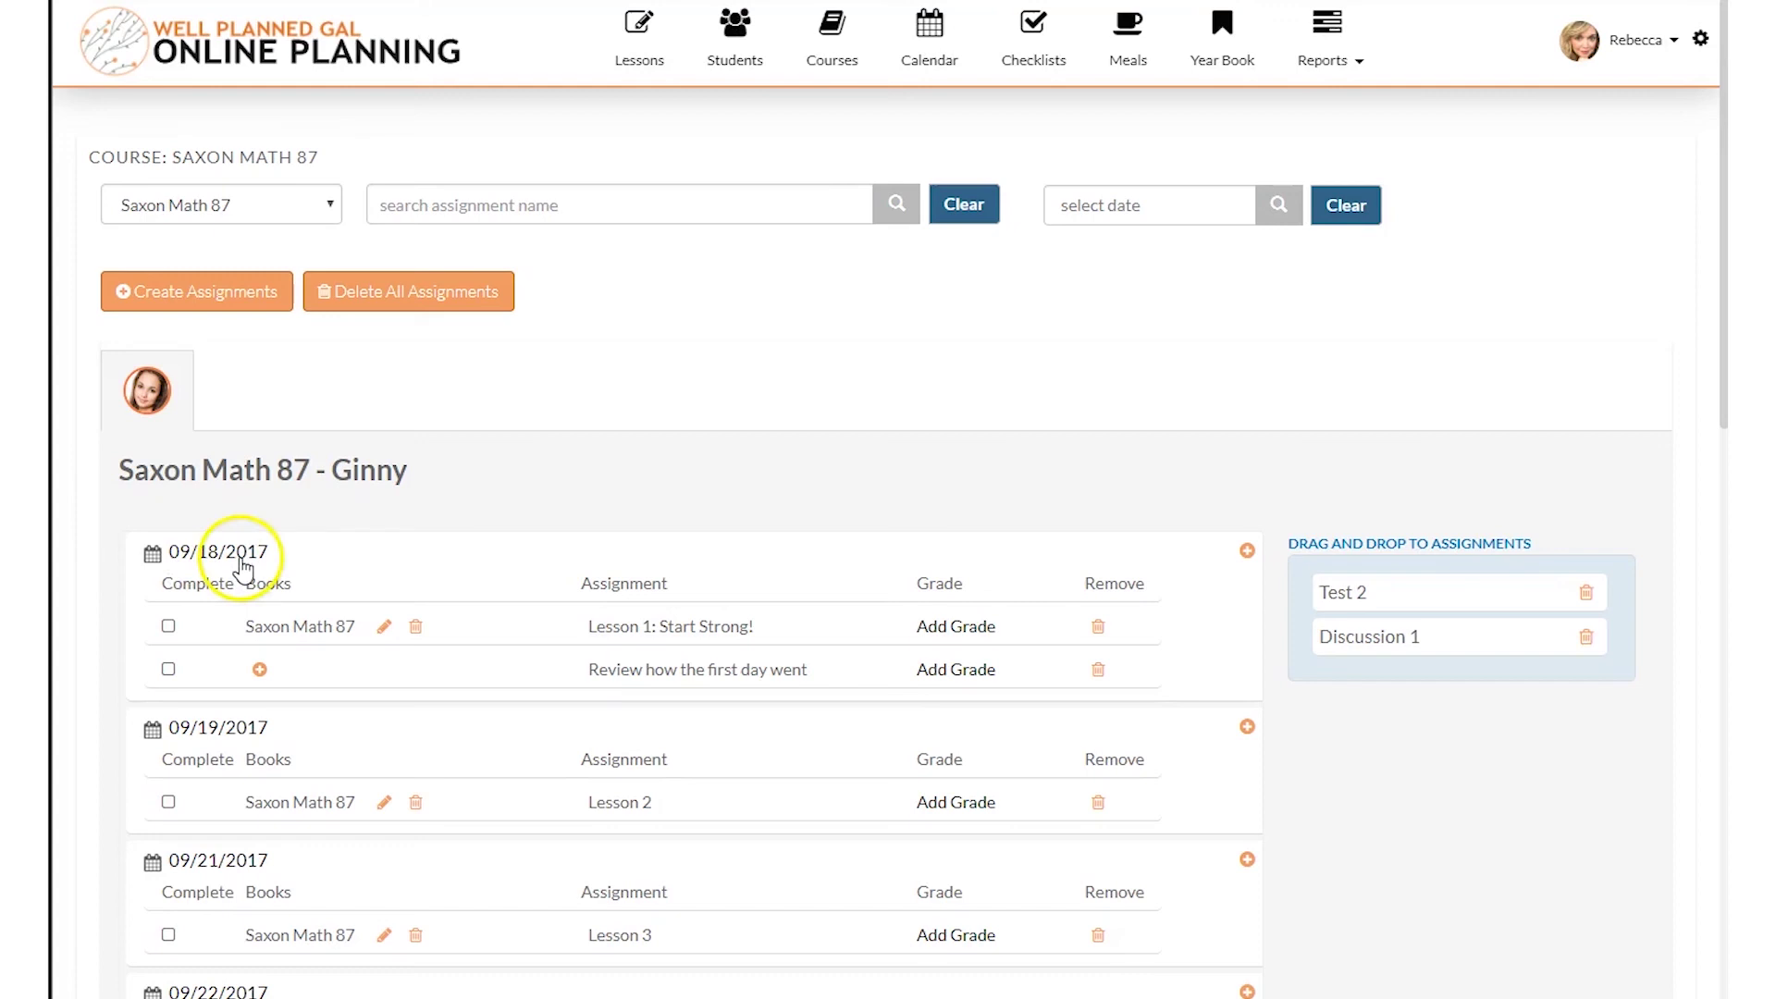
scroll(298, 660, "down", 4)
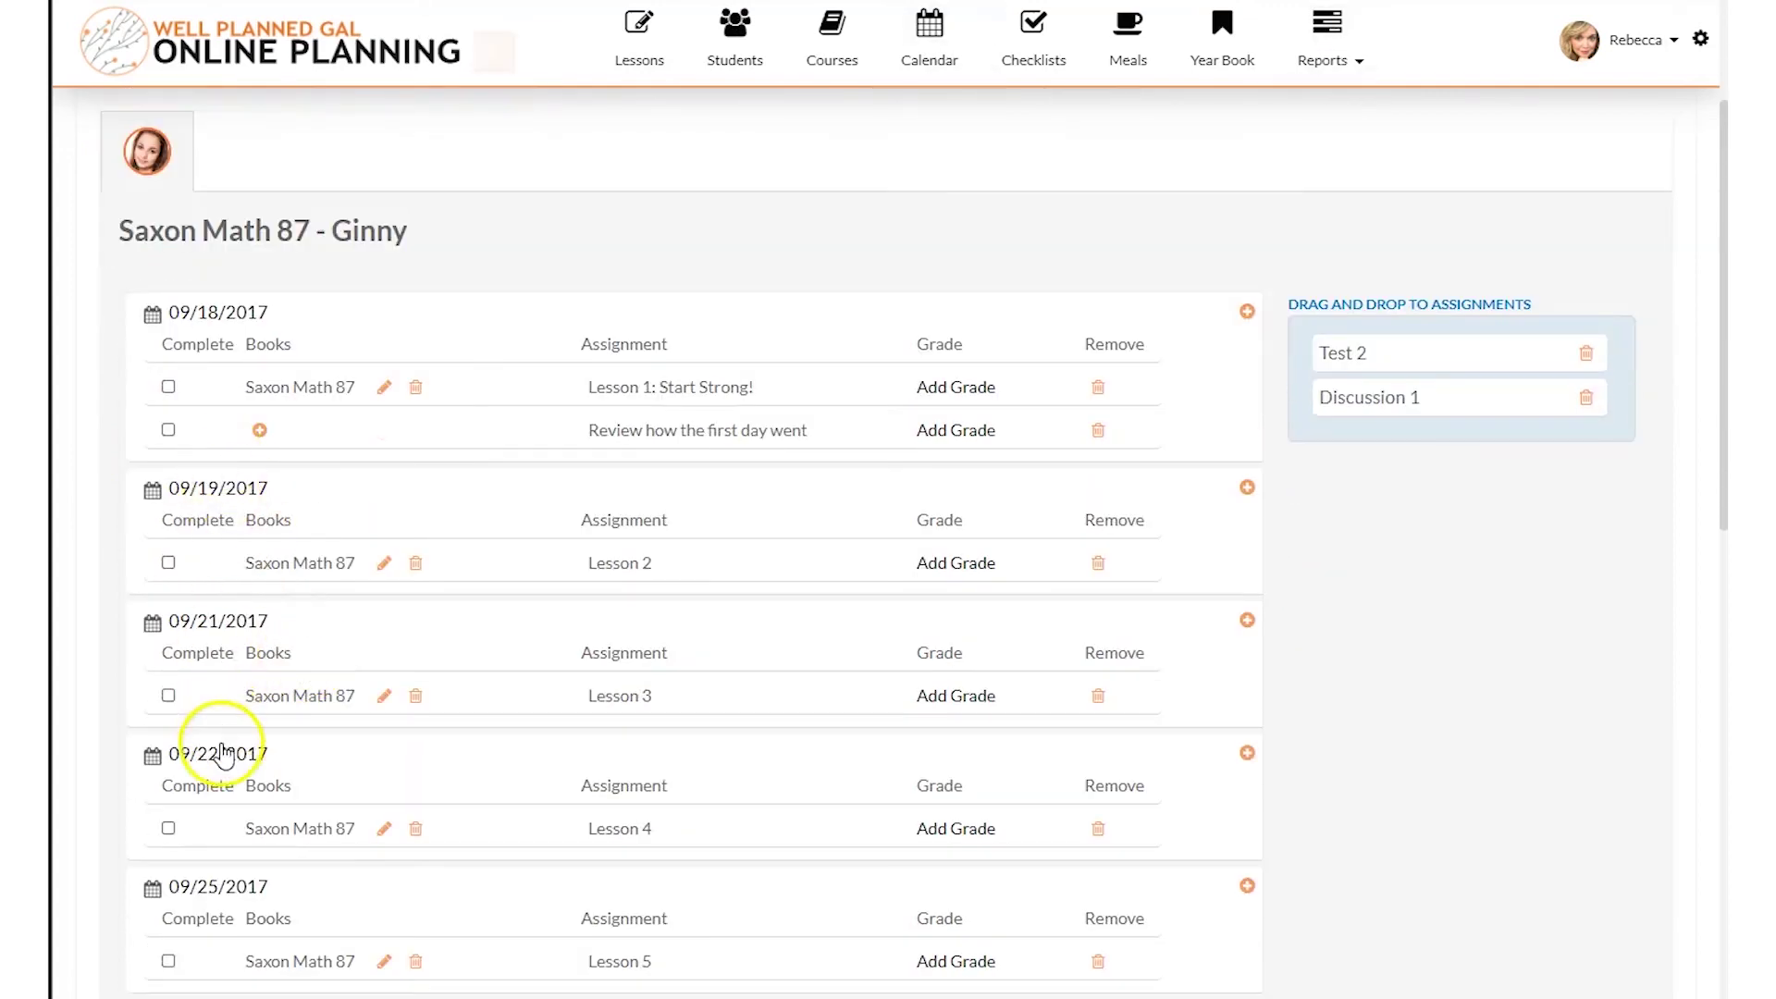
scroll(232, 767, "down", 4)
scroll(220, 798, "up", 7)
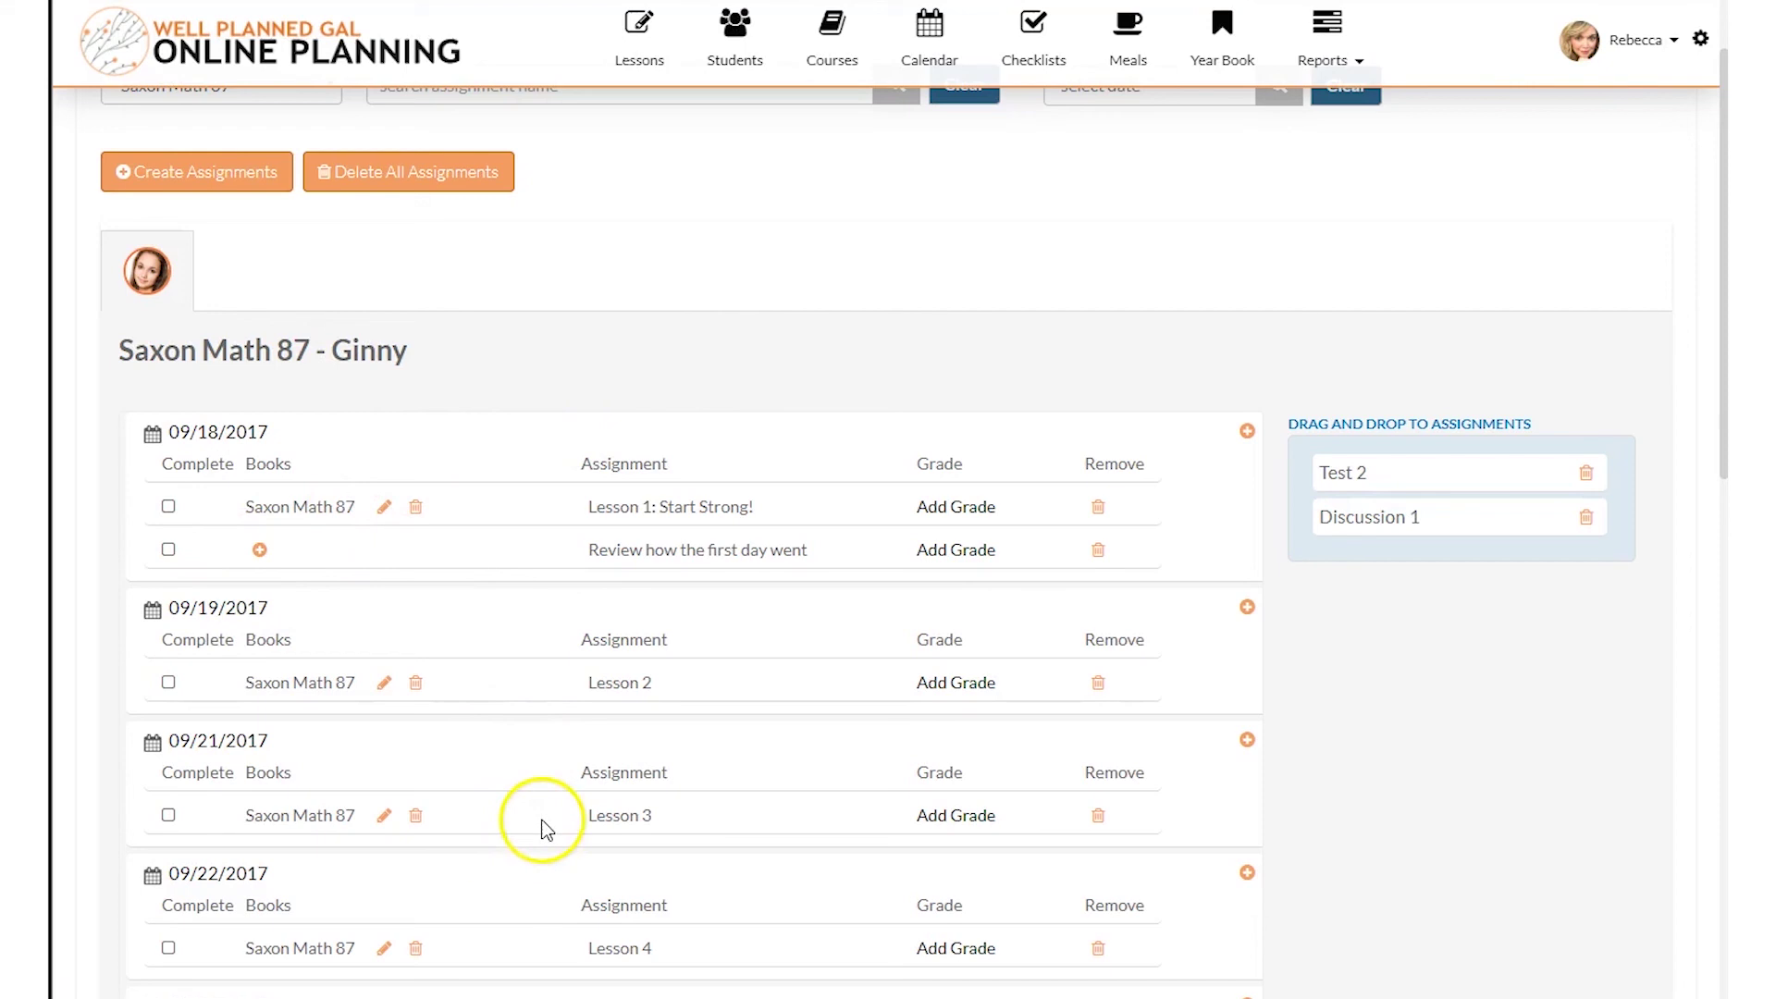
scroll(638, 629, "up", 2)
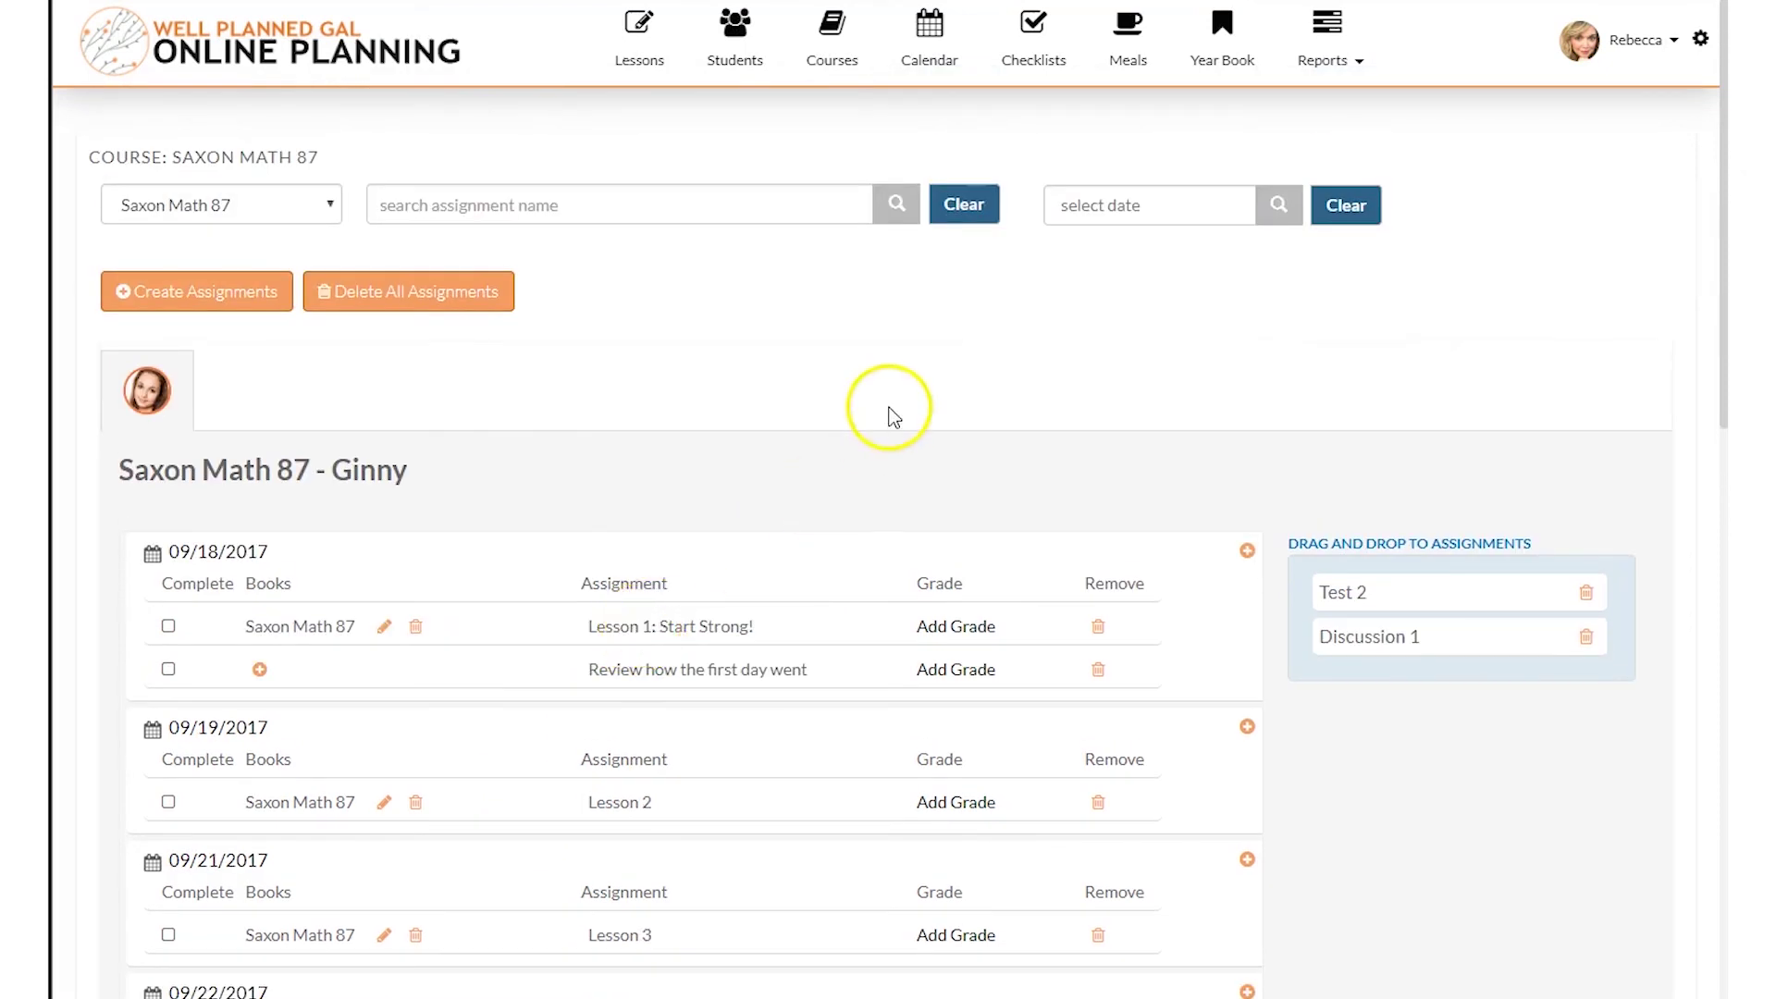